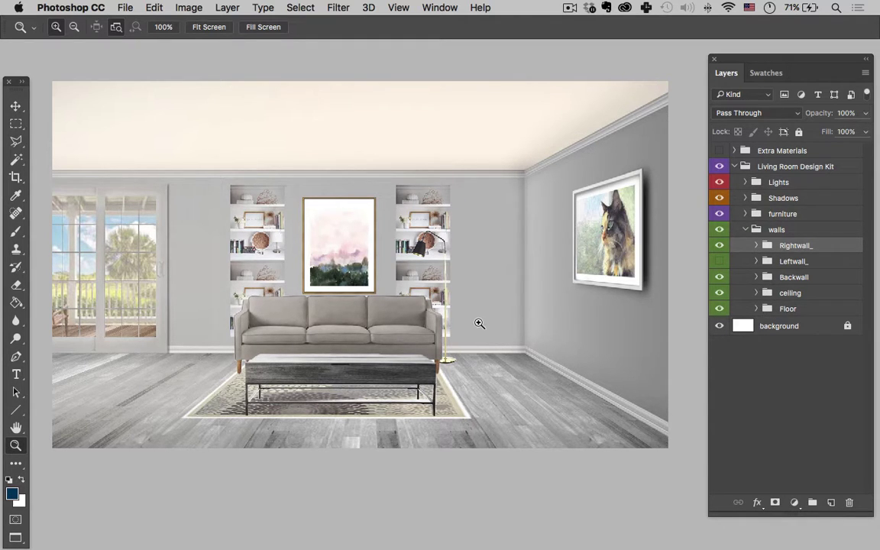
# - Fill a rectangular ceiling-to-floor selection around the bookshelf beside the floor lamp with dark blue on a new layer in the walls group, and deselect
pyautogui.press('m')
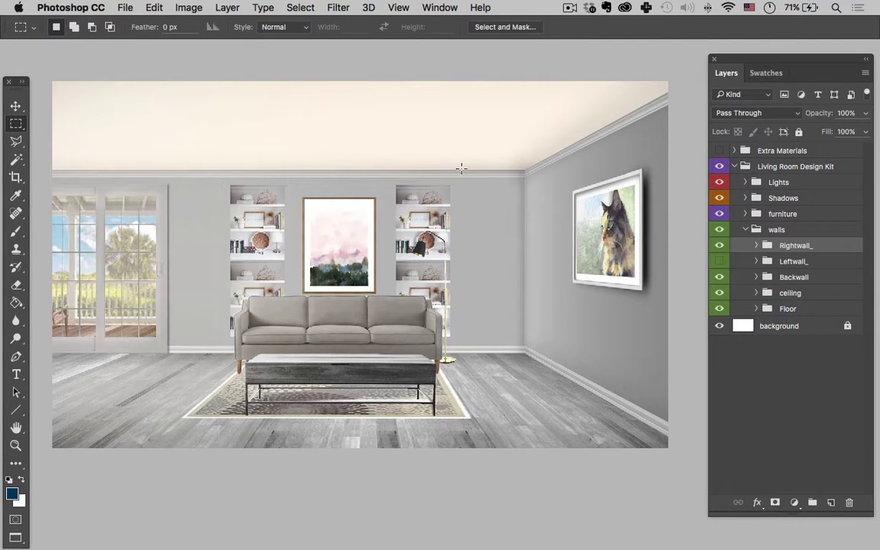
pyautogui.moveTo(456, 170); pyautogui.dragTo(366, 355)
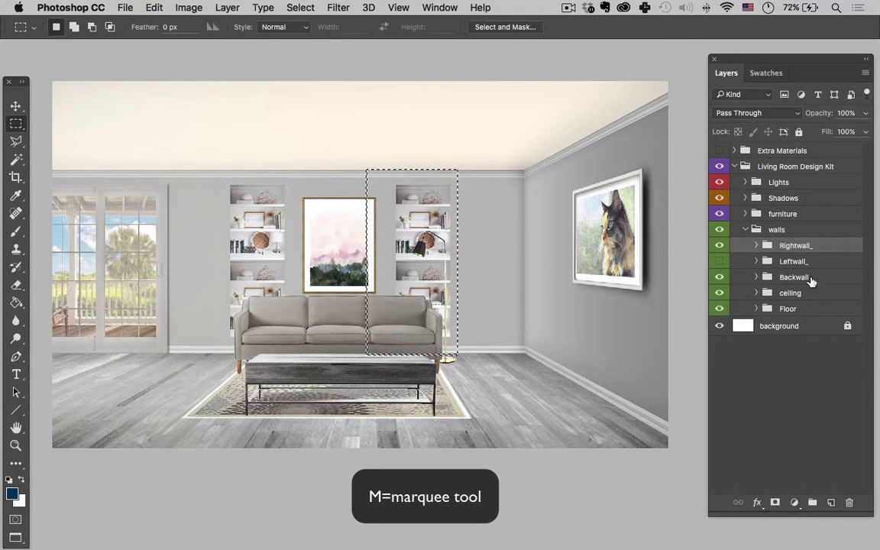
pyautogui.click(831, 503)
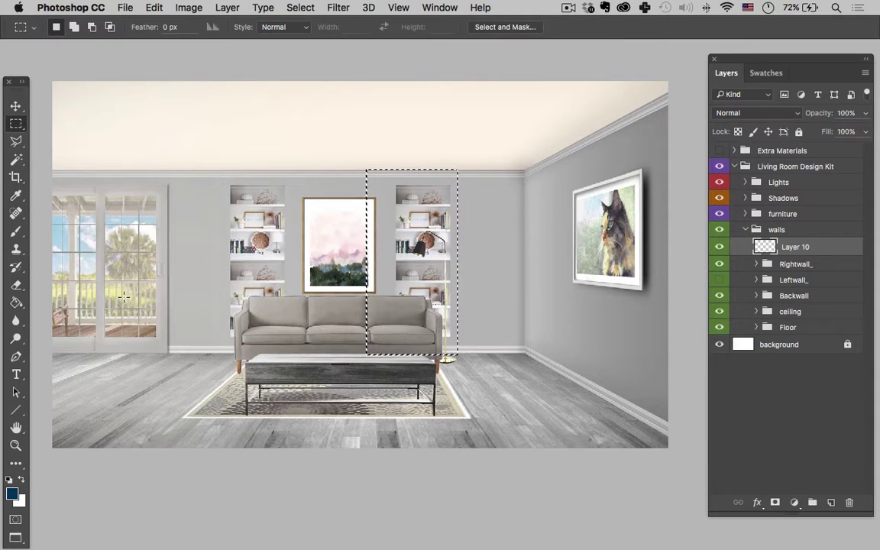
pyautogui.click(16, 303)
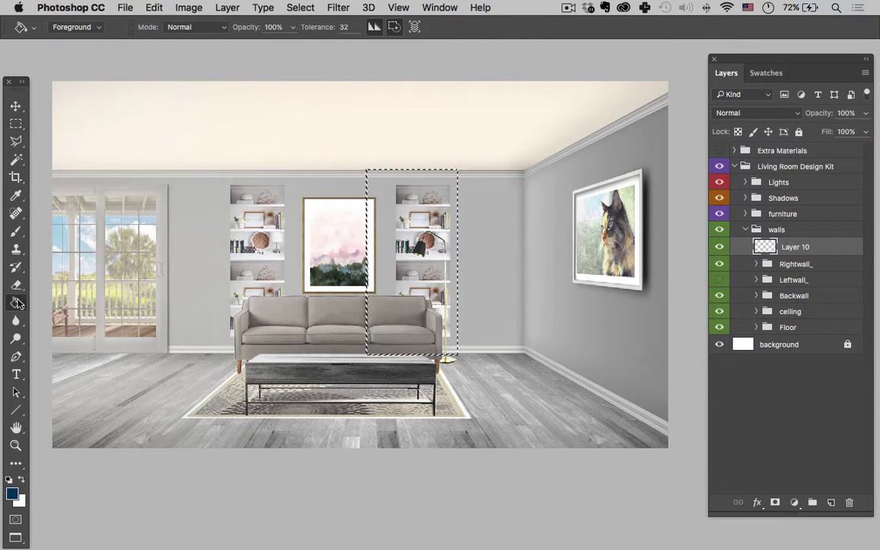
pyautogui.click(381, 184)
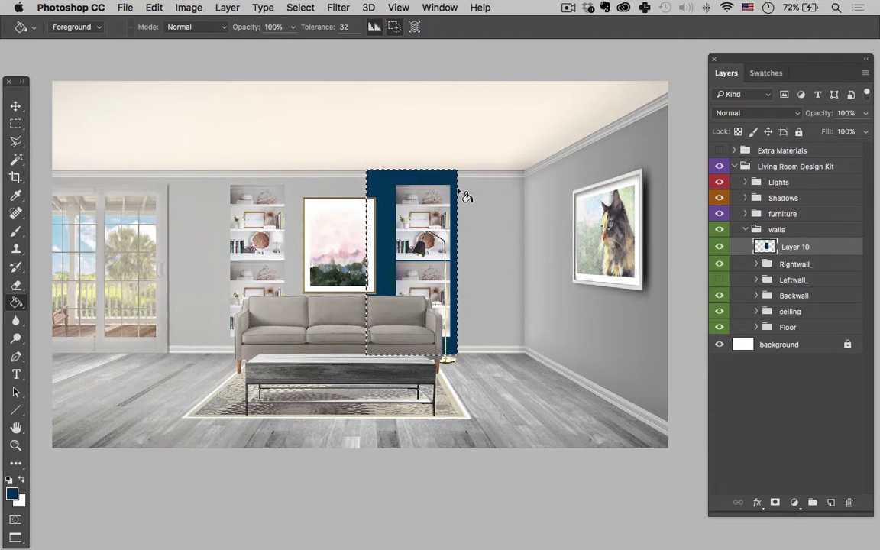
pyautogui.press('super+d')
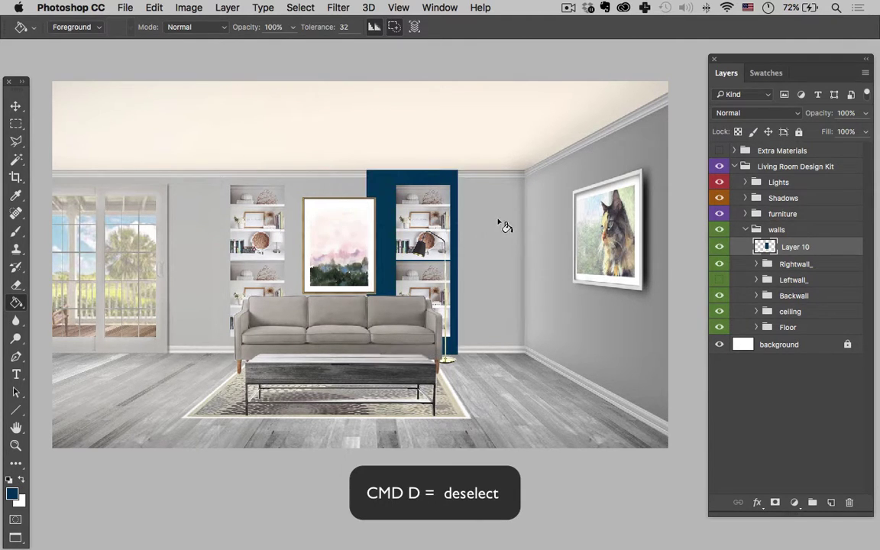
# - Convert the blue rectangle's layer to a smart object and move it horizontally to the corner between the back and right walls
pyautogui.rightClick(791, 251)
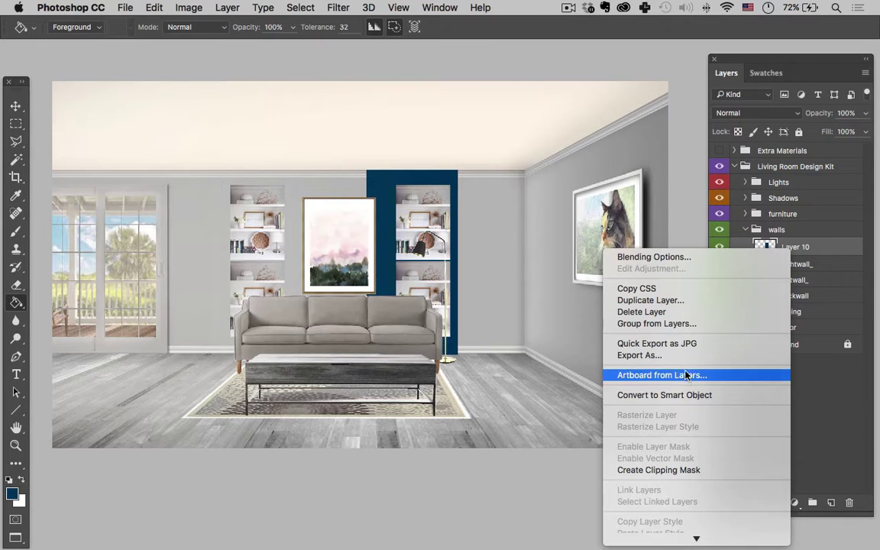
pyautogui.click(632, 395)
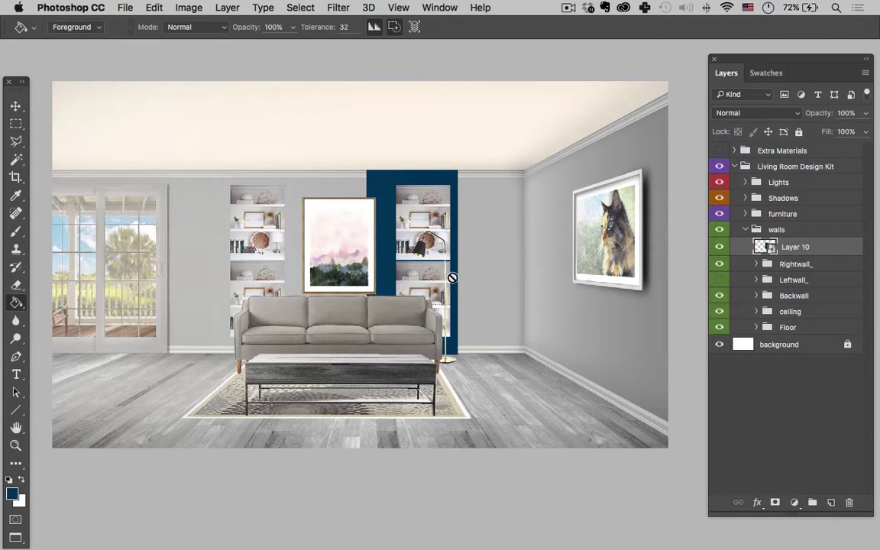
pyautogui.press('v')
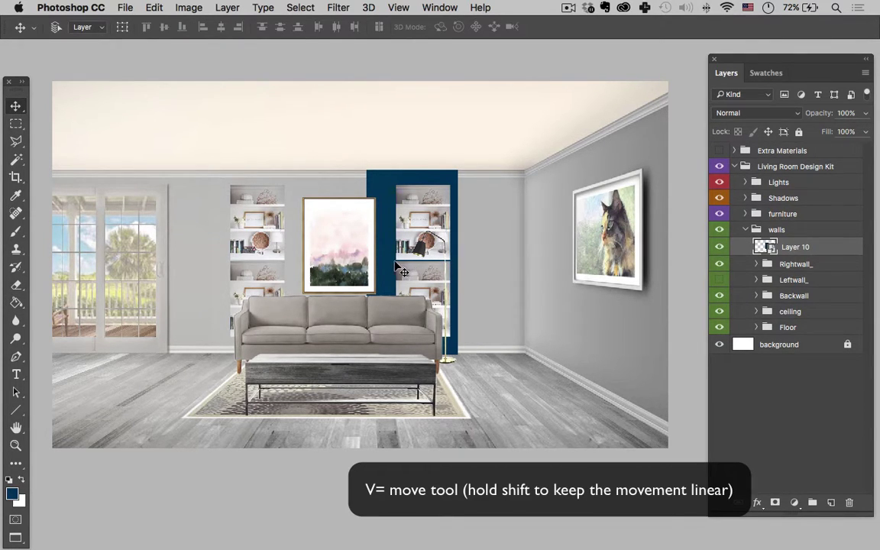
pyautogui.moveTo(386, 266); pyautogui.dragTo(490, 247)
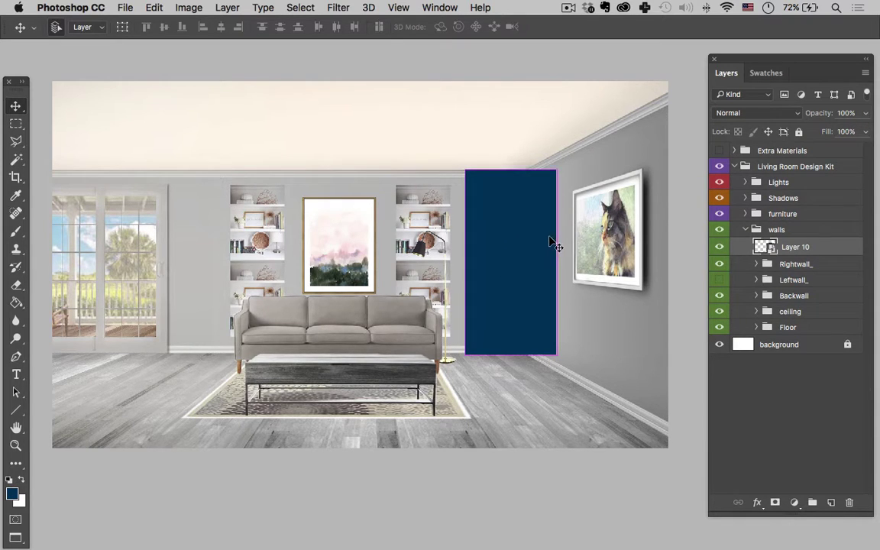
# - Apply a Perspective transform to the blue panel, making its right edge taller than its left edge
pyautogui.press('super+t')
pyautogui.rightClick(513, 222)
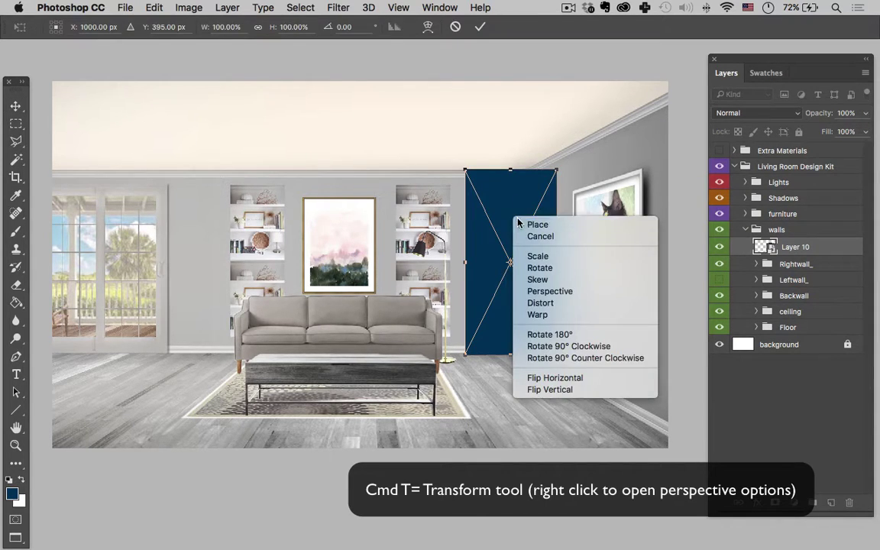
pyautogui.click(559, 289)
pyautogui.moveTo(557, 173); pyautogui.dragTo(557, 154)
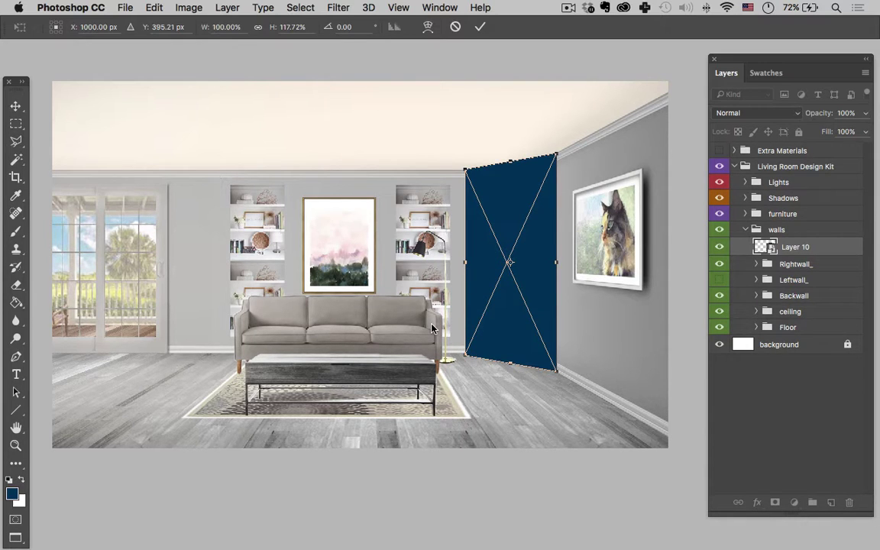
# - Raise the blue panel's lower-left corner slightly to meet the floor line of the back wall and commit the transform
pyautogui.press('super+equal')
pyautogui.press('super+equal')
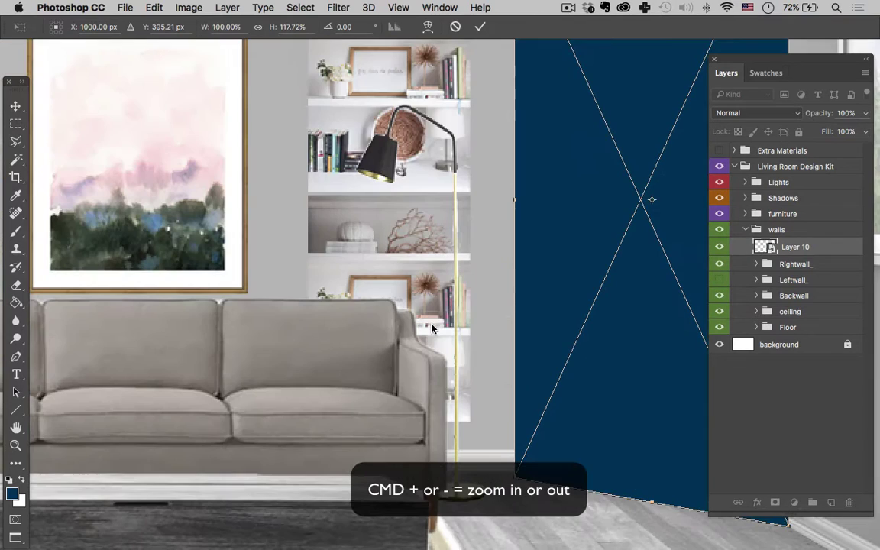
pyautogui.moveTo(568, 361); pyautogui.dragTo(395, 345)
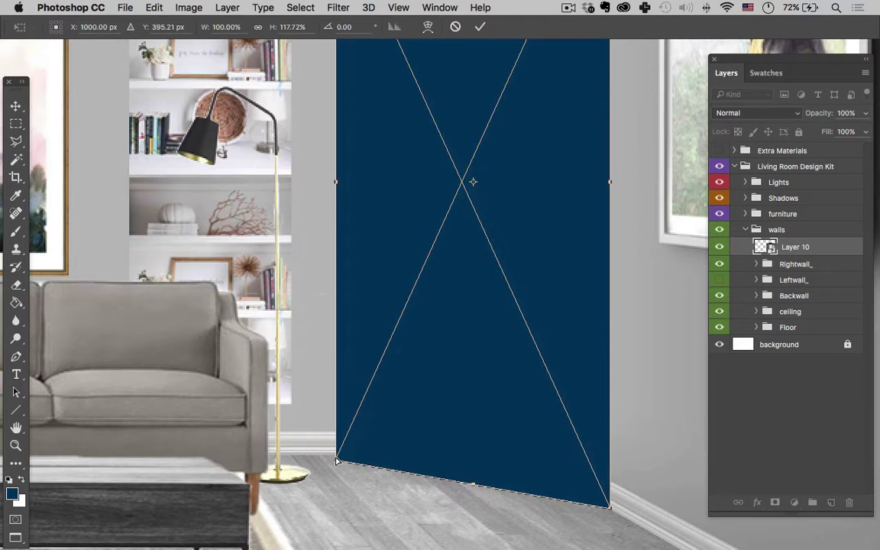
pyautogui.moveTo(336, 460); pyautogui.dragTo(336, 455)
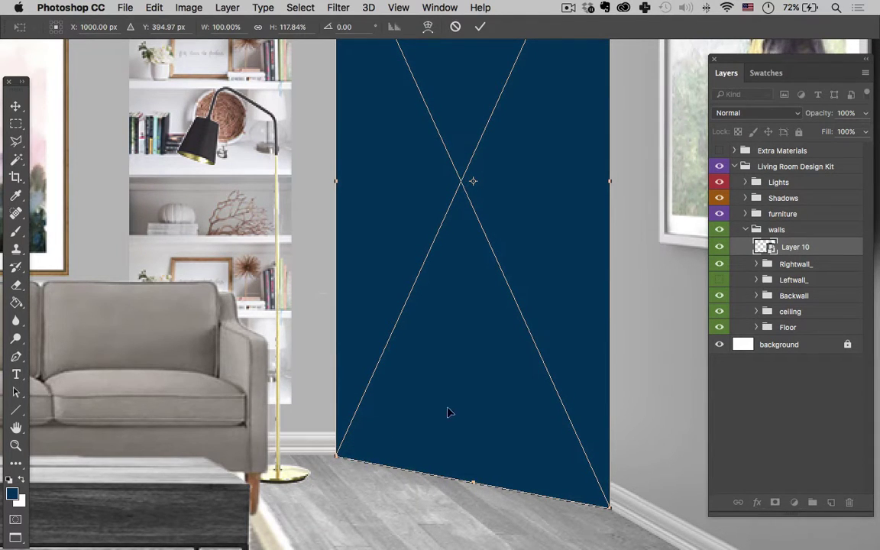
pyautogui.scroll(5, 471, 350)
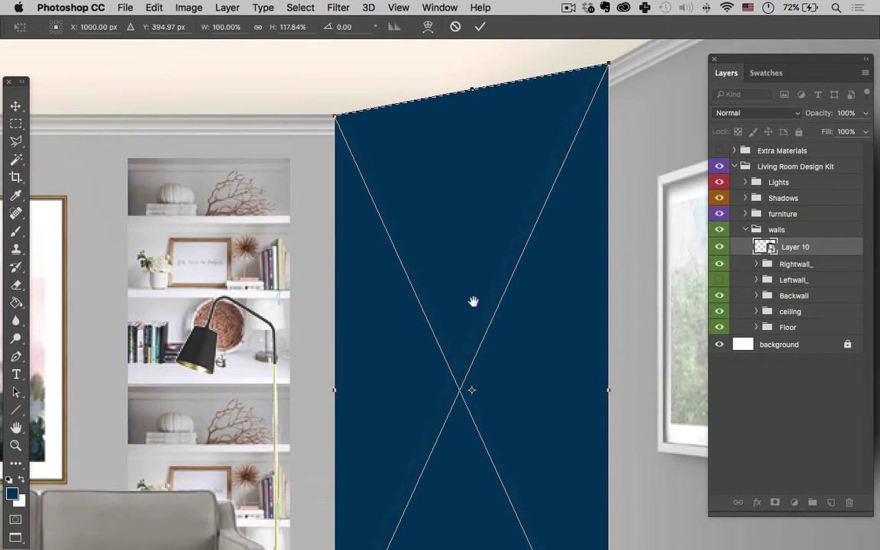
pyautogui.moveTo(553, 259); pyautogui.dragTo(510, 202)
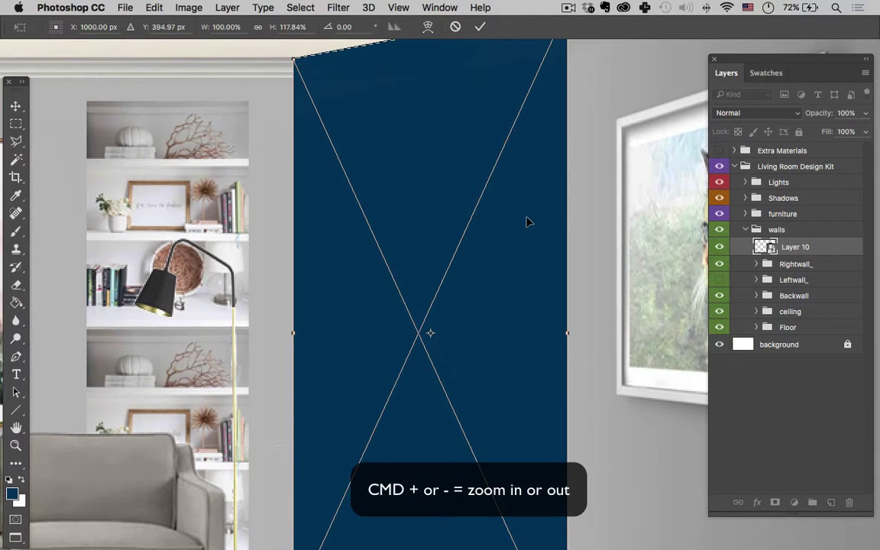
pyautogui.press('super+minus')
pyautogui.press('super+minus')
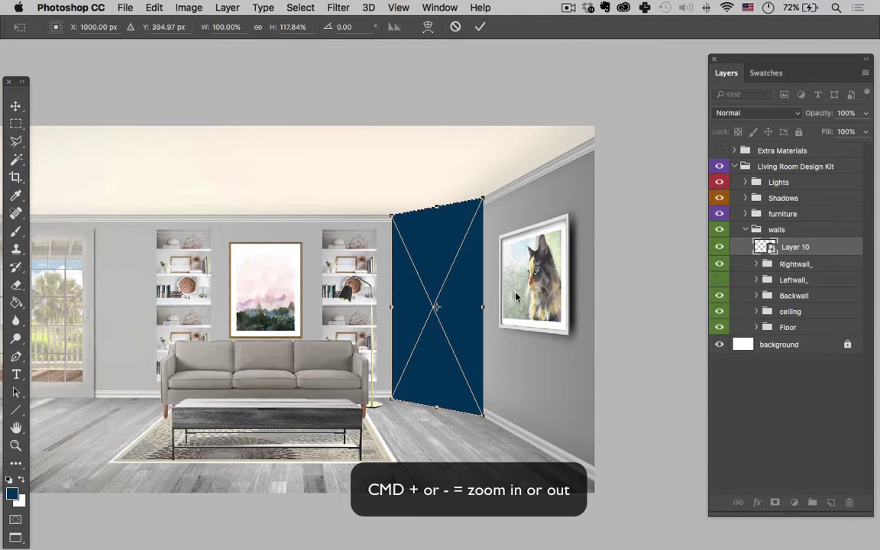
pyautogui.hscroll(-5, 515, 296)
pyautogui.press('Return')
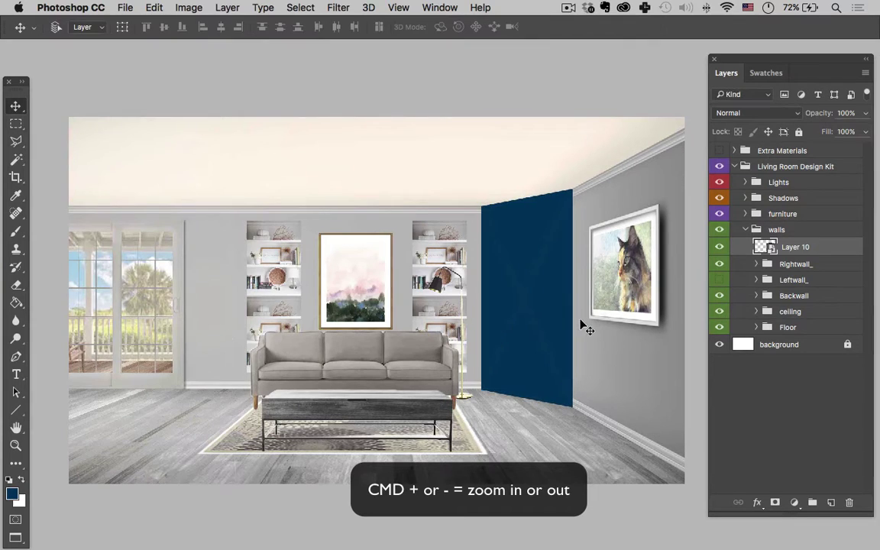
# - Open the blue panel's smart object, return to the room document, and open the rightwall smart object inside the Rightwall_ group
pyautogui.doubleClick(766, 247)
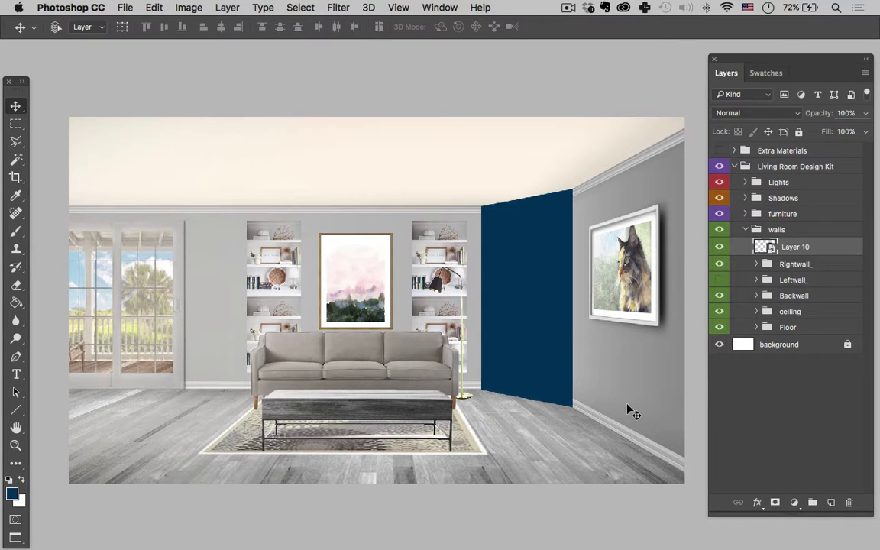
pyautogui.click(790, 263)
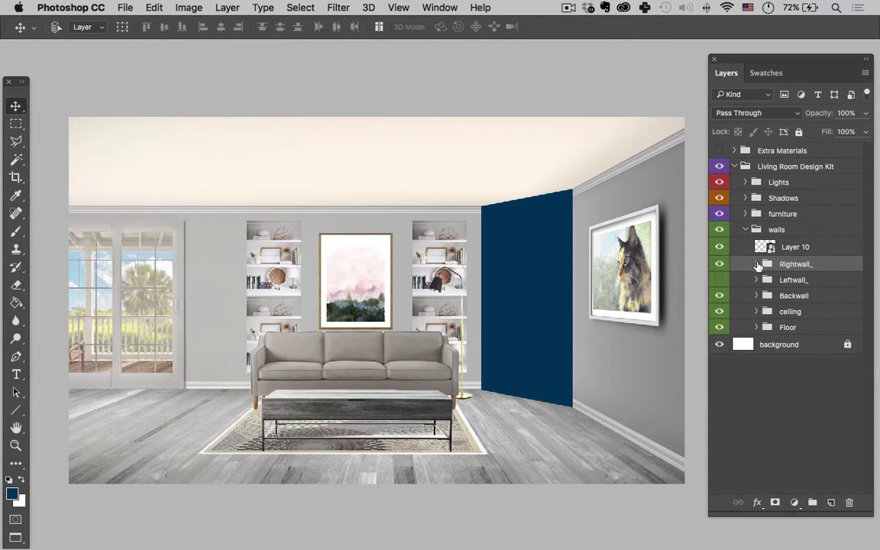
pyautogui.click(756, 265)
pyautogui.click(773, 297)
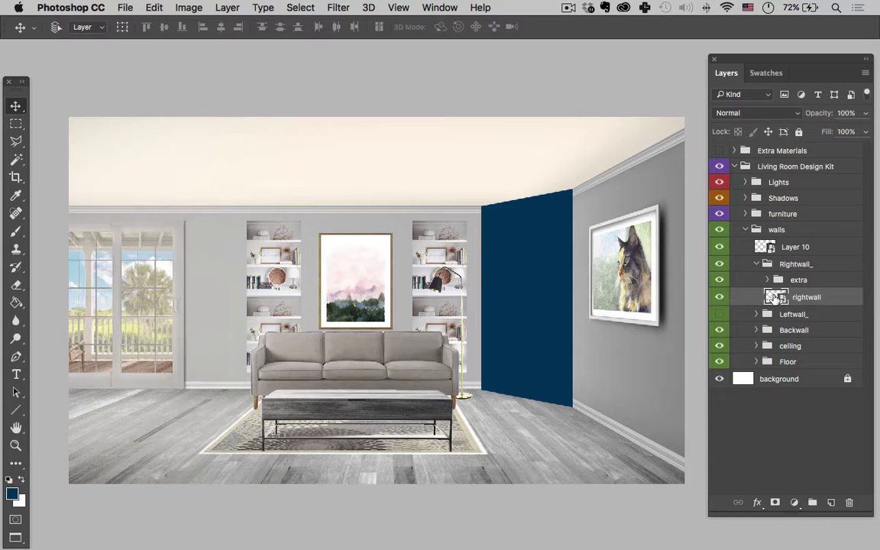
pyautogui.doubleClick(773, 298)
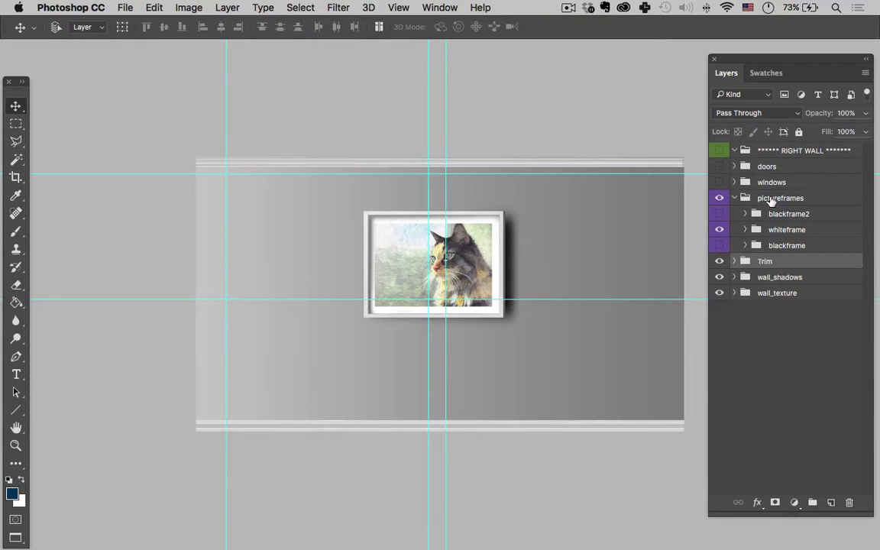
# - Collapse the pictureframes group and check what Trim, wall_shadows and wall_texture contribute by switching each group's visibility off and on
pyautogui.click(734, 198)
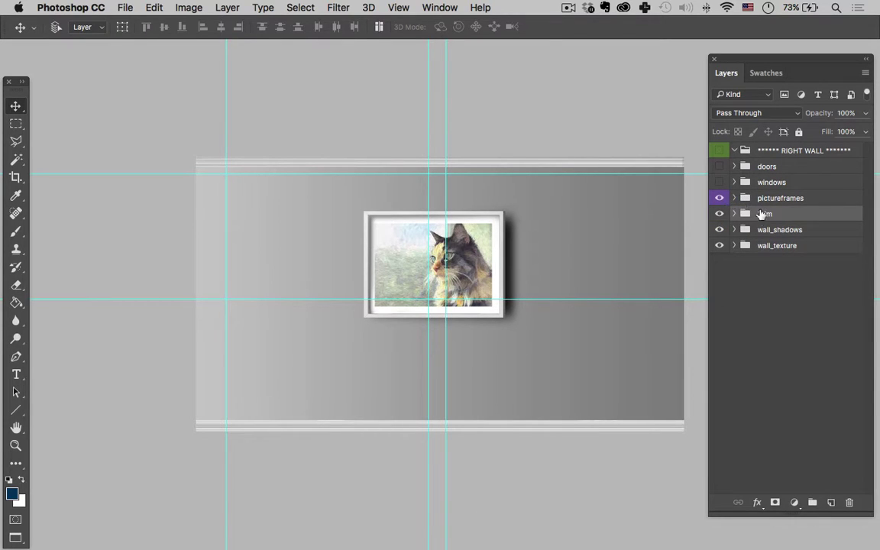
pyautogui.click(770, 229)
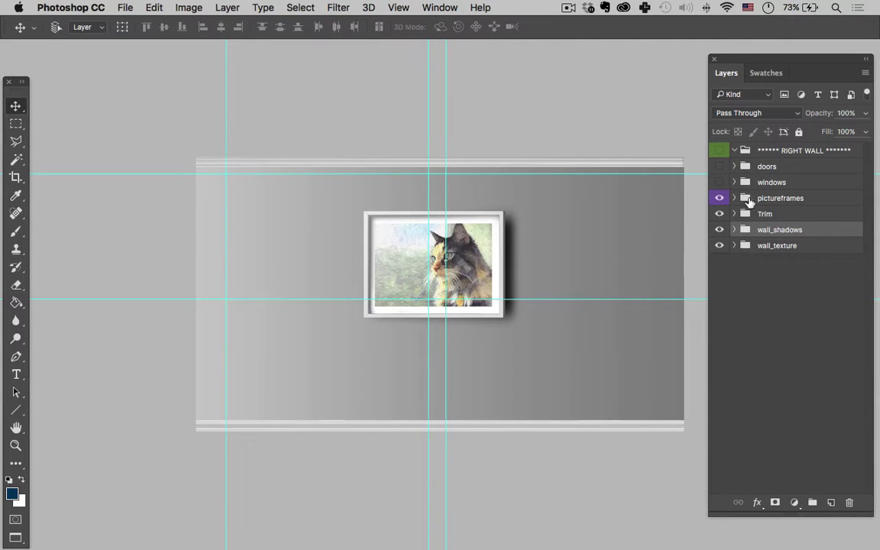
pyautogui.click(779, 215)
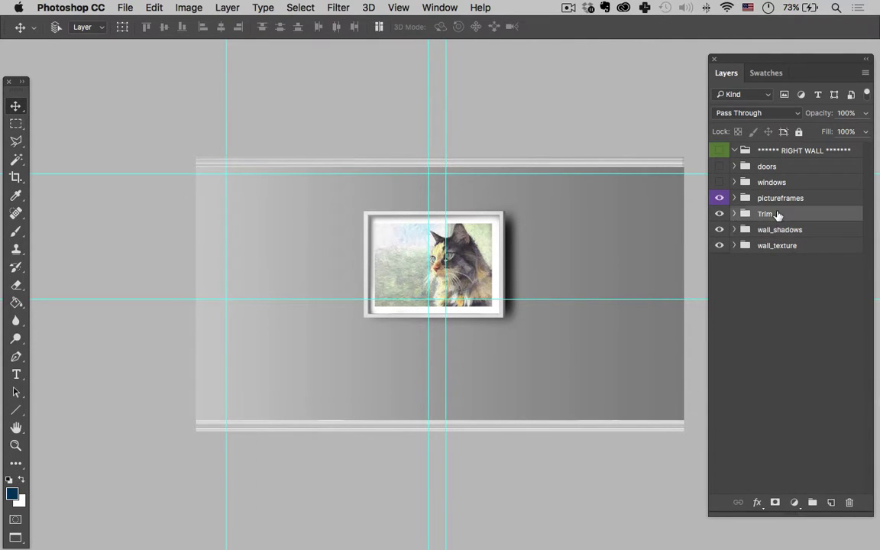
pyautogui.click(719, 214)
pyautogui.click(718, 215)
pyautogui.click(718, 230)
pyautogui.click(719, 230)
pyautogui.click(718, 245)
pyautogui.click(718, 245)
# - Group the Trim, wall_shadows and wall_texture groups together
pyautogui.click(771, 245)
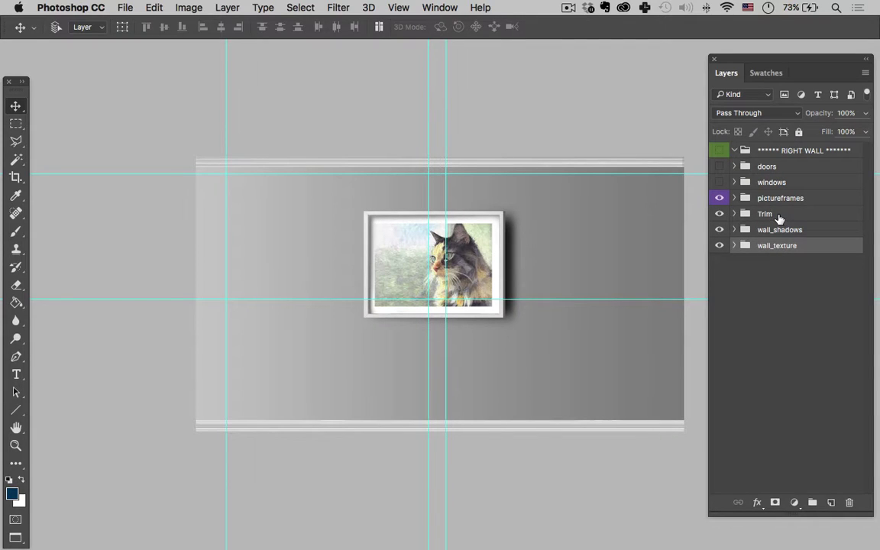
pyautogui.keyDown('shift'); pyautogui.click(768, 216); pyautogui.keyUp('shift')
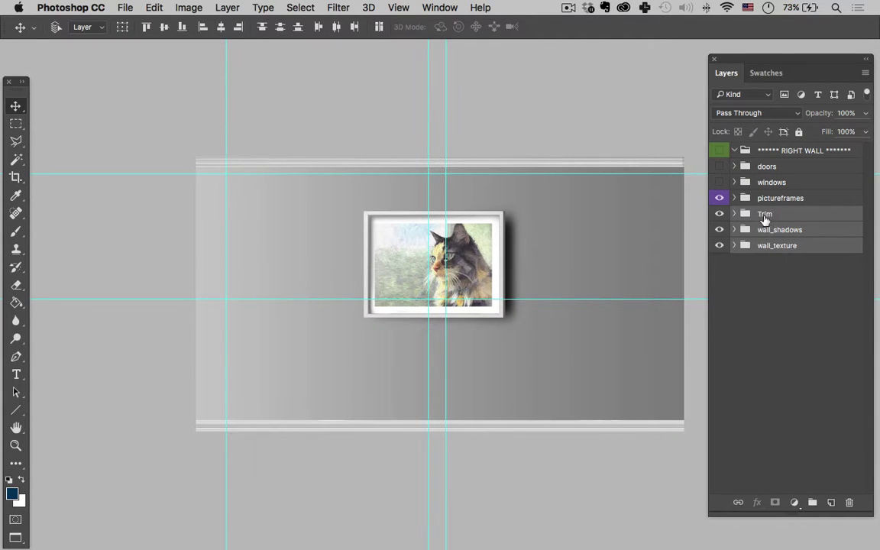
pyautogui.press('super+g')
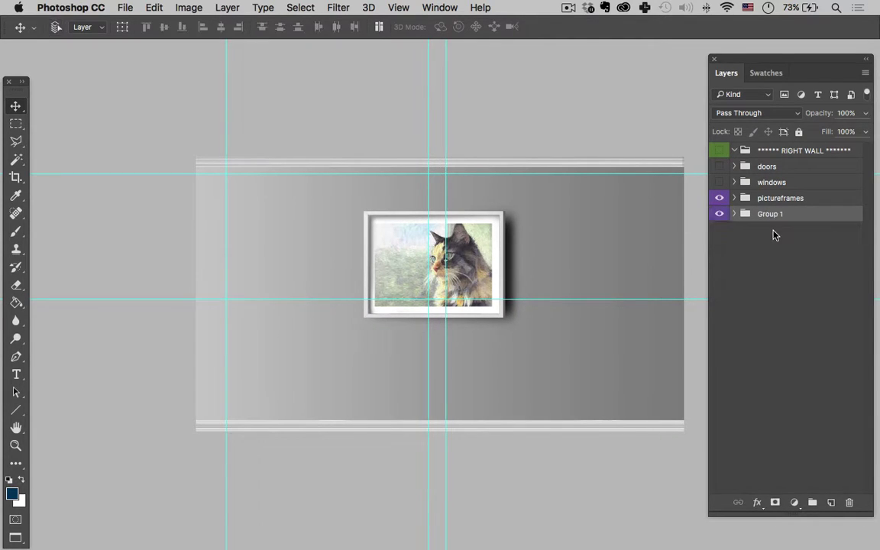
# - Duplicate the combined wall group into the Layer 10.psb document as Group 1 and switch to the room document
pyautogui.click(227, 8)
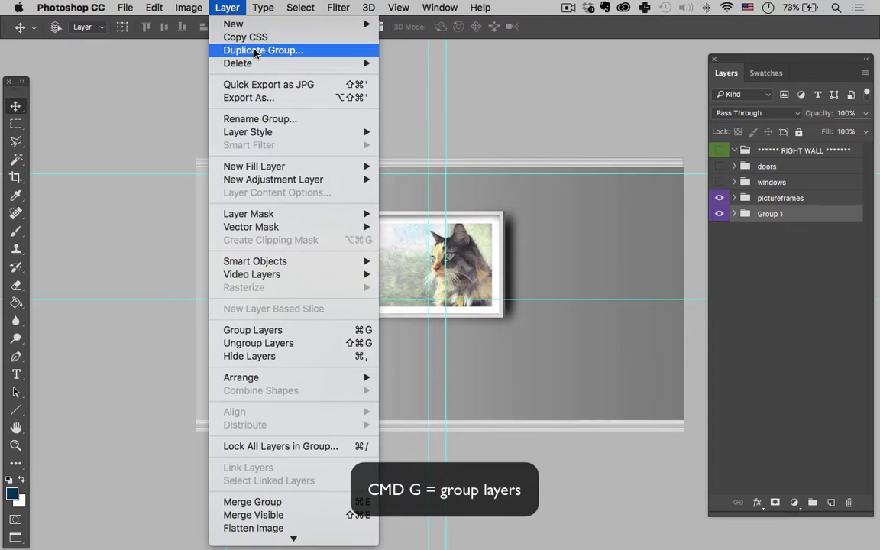
pyautogui.click(252, 51)
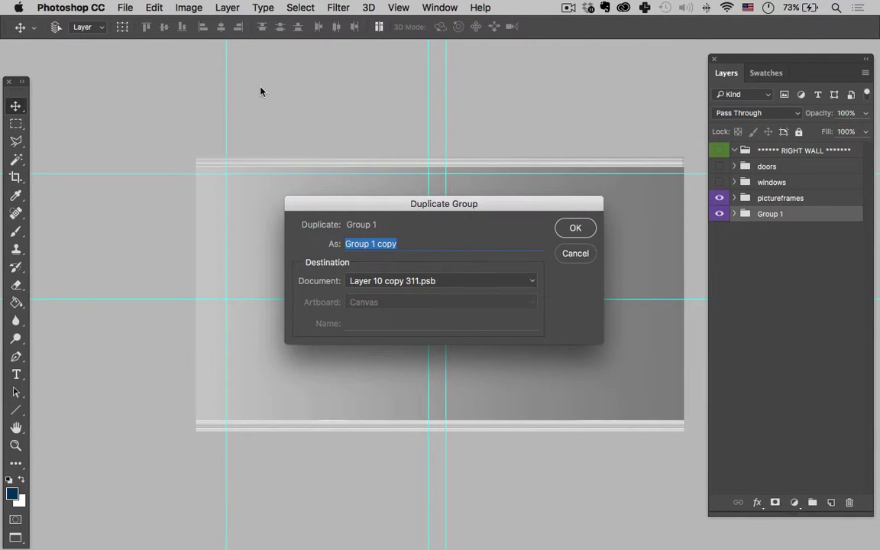
pyautogui.click(477, 286)
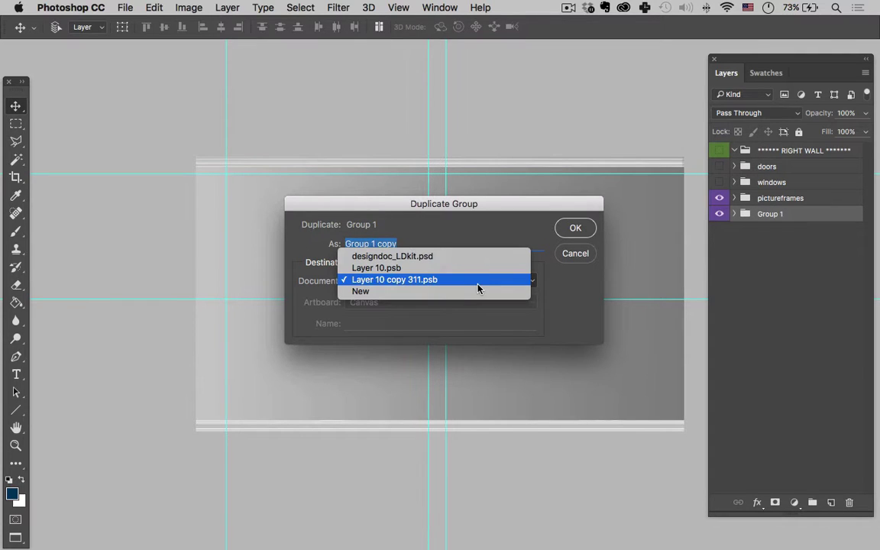
pyautogui.click(378, 269)
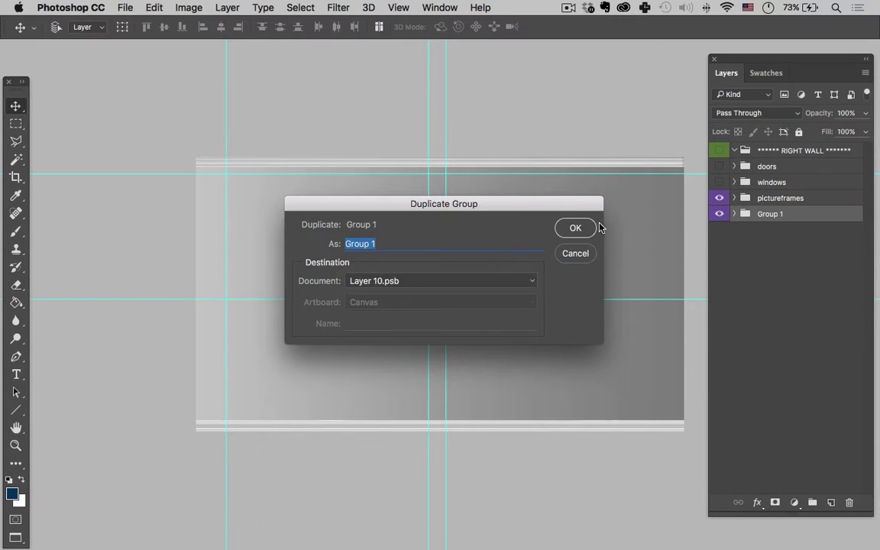
pyautogui.click(575, 229)
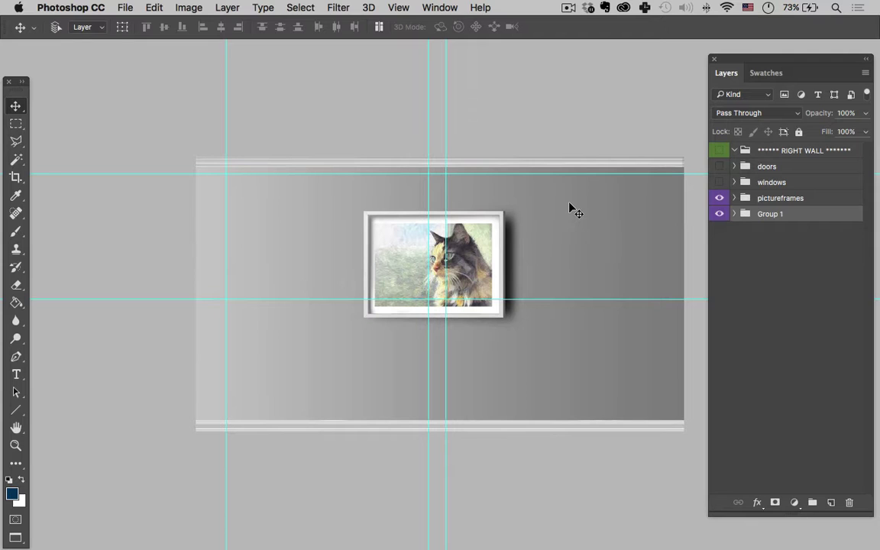
pyautogui.hotkey('ctrl', 'Tab')
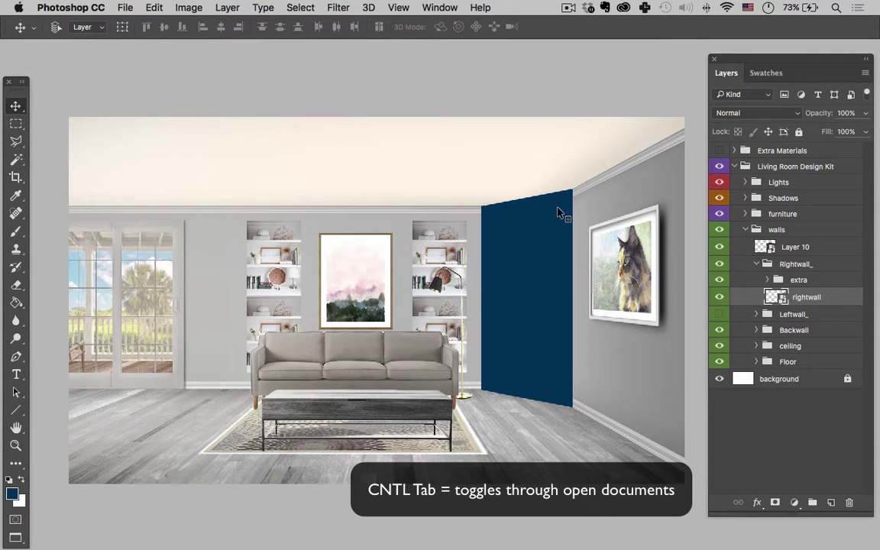
# - In the Layer 10.psb document, nudge Group 1 down slightly to centre it vertically over the blue panel, and expand the group
pyautogui.hotkey('ctrl', 'Tab')
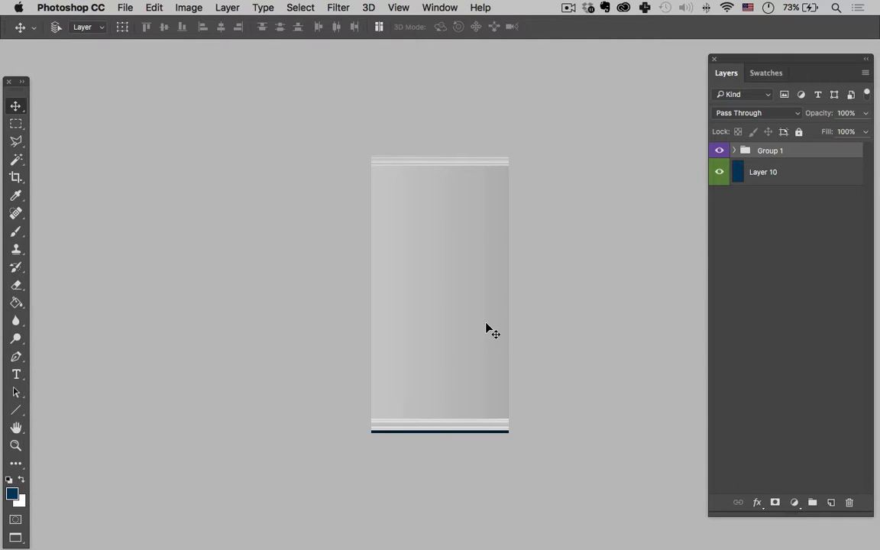
pyautogui.press('Up')
pyautogui.press('Up')
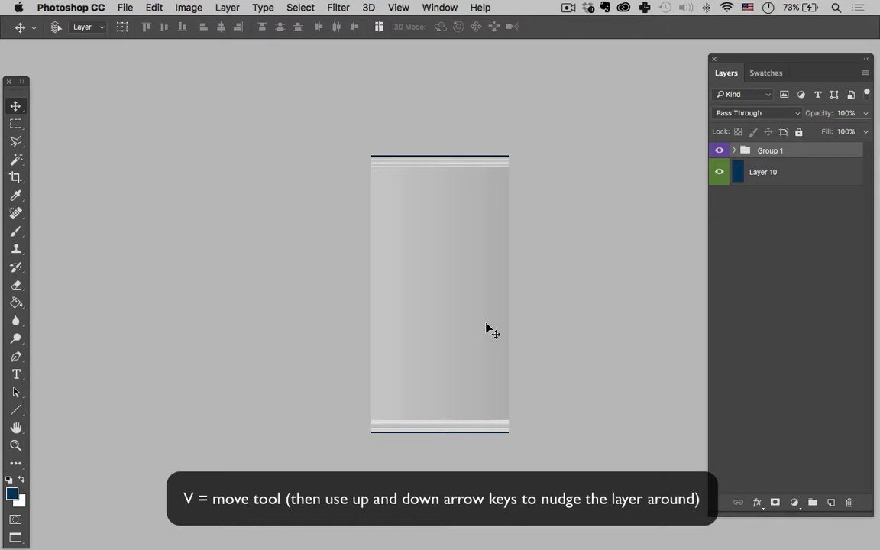
pyautogui.click(734, 150)
pyautogui.click(781, 183)
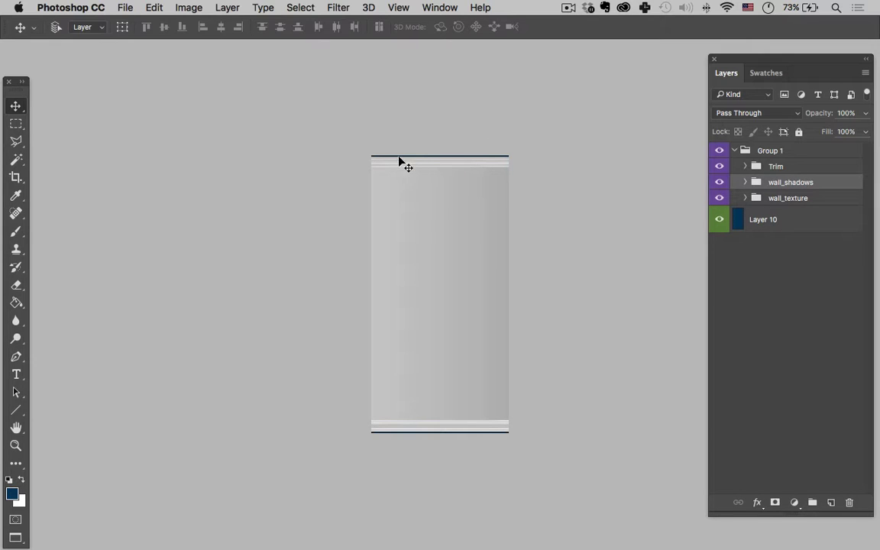
# - Start cropping the wall document and pull the crop's upper edge down past the thin blue strip above the crown molding
pyautogui.click(16, 177)
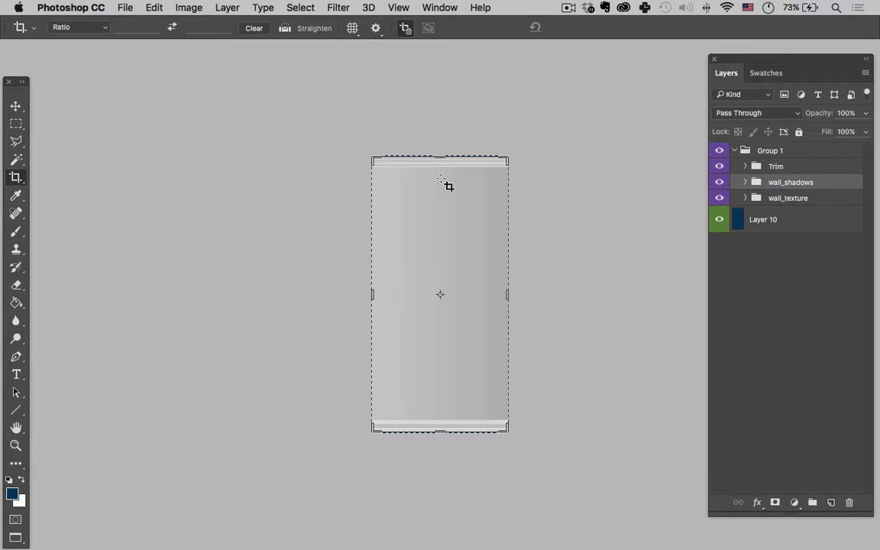
pyautogui.press('super+equal')
pyautogui.press('super+equal')
pyautogui.press('super+equal')
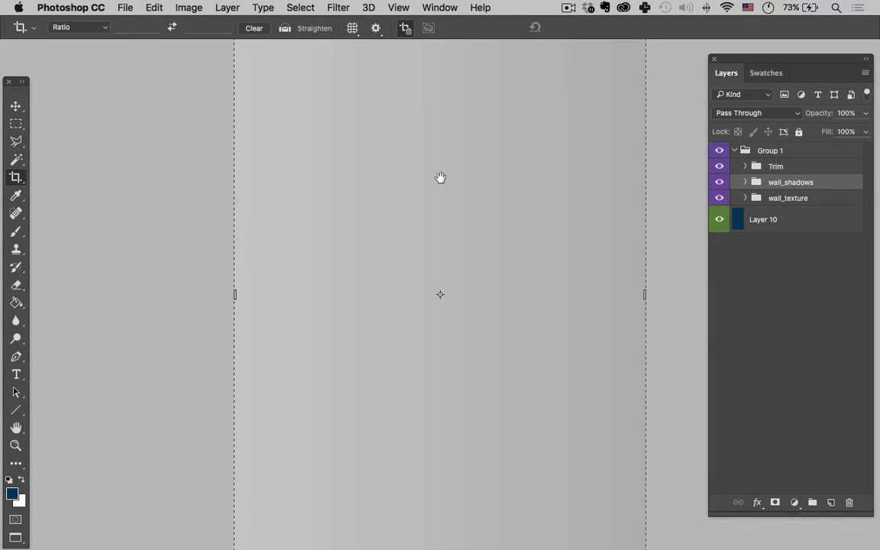
pyautogui.moveTo(464, 146); pyautogui.dragTo(432, 379)
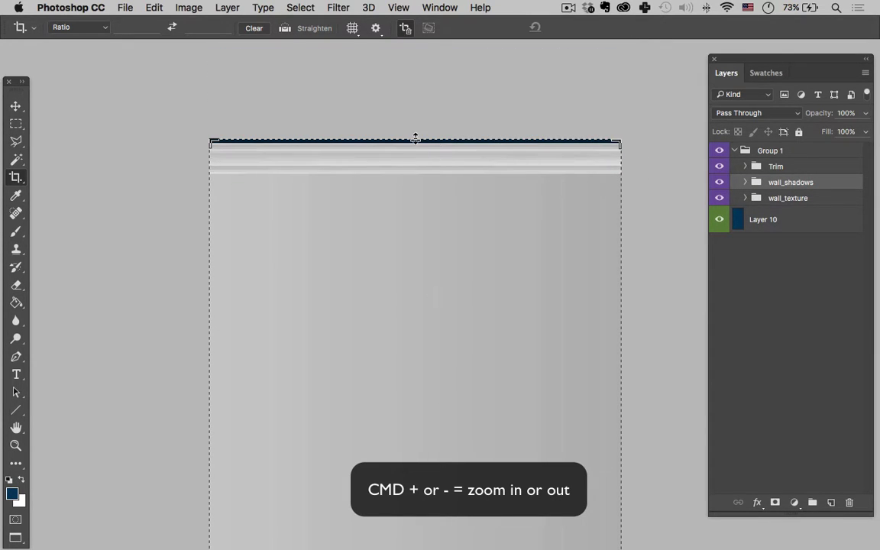
pyautogui.moveTo(416, 138); pyautogui.dragTo(416, 139)
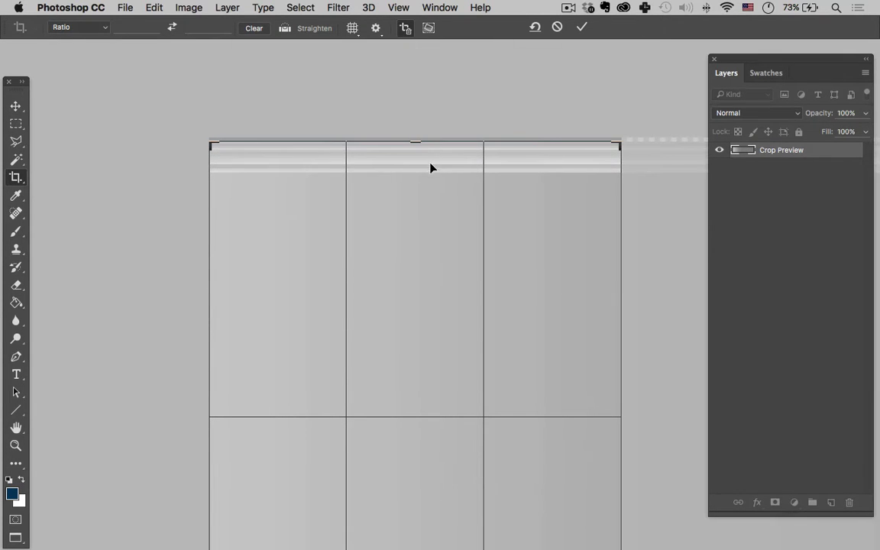
# - Raise the crop's lower edge past the blue strip beneath the baseboard and apply the crop
pyautogui.press('space')
pyautogui.scroll(-10, 426, 276)
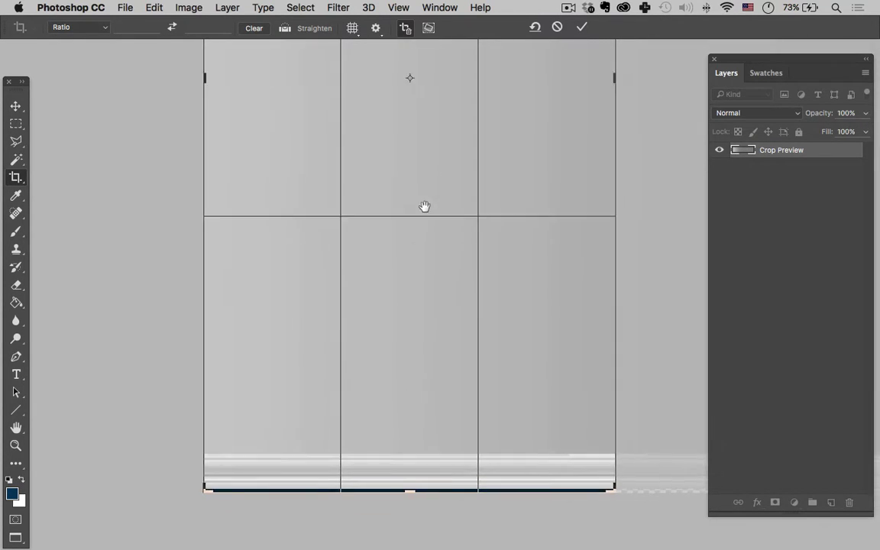
pyautogui.moveTo(409, 375); pyautogui.dragTo(408, 373)
pyautogui.scroll(10, 438, 243)
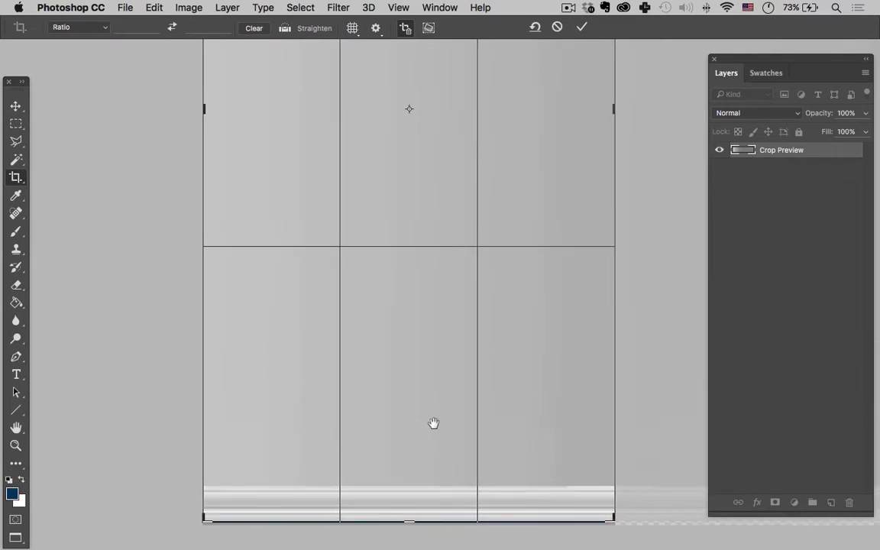
pyautogui.scroll(2, 447, 502)
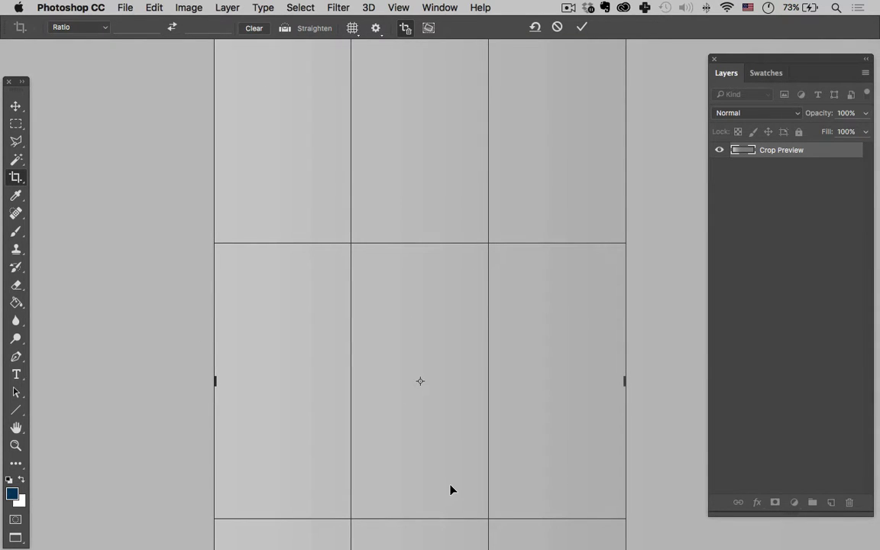
pyautogui.press('super+minus')
pyautogui.press('super+minus')
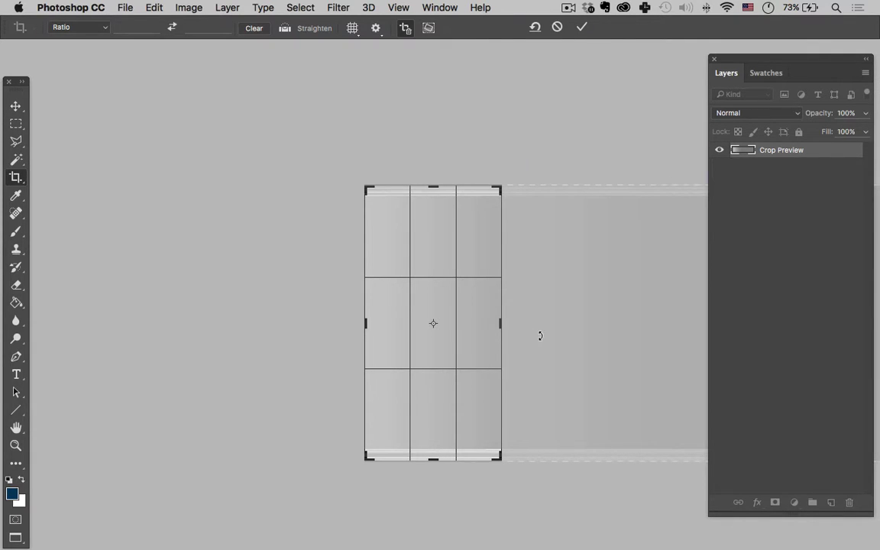
pyautogui.press('Return')
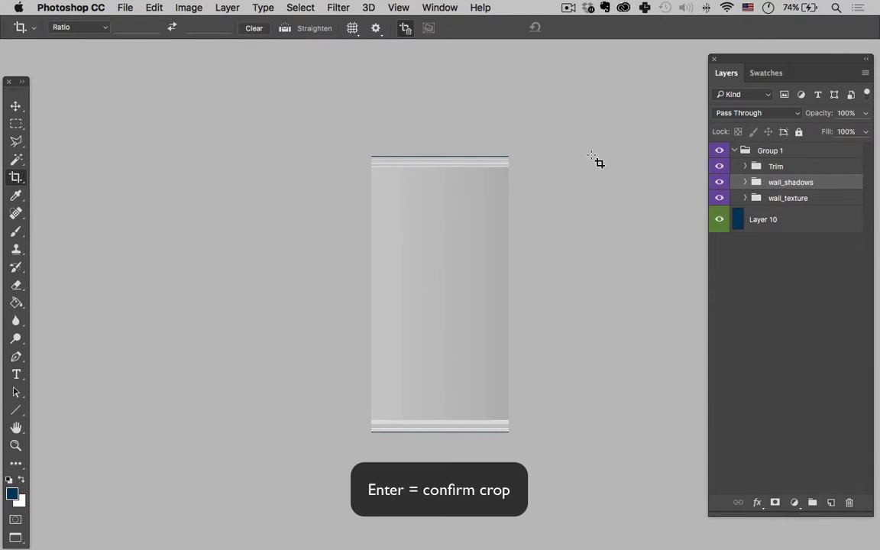
# - Save and close the Layer 10 smart object and return to the room document
pyautogui.press('super')
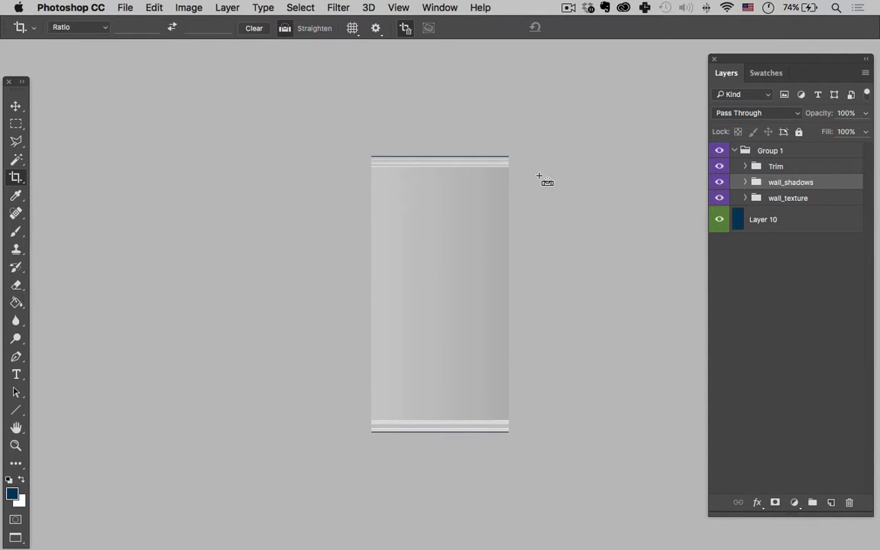
pyautogui.press('super+s')
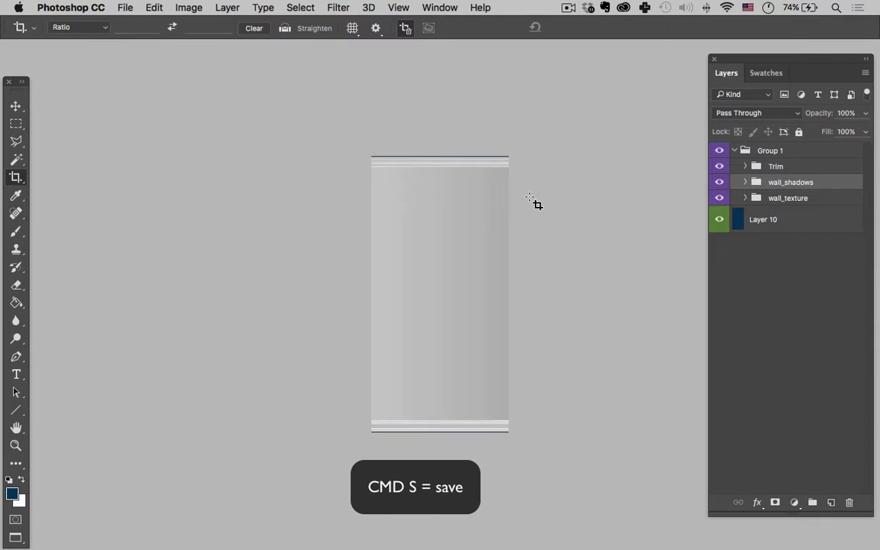
pyautogui.press('super+w')
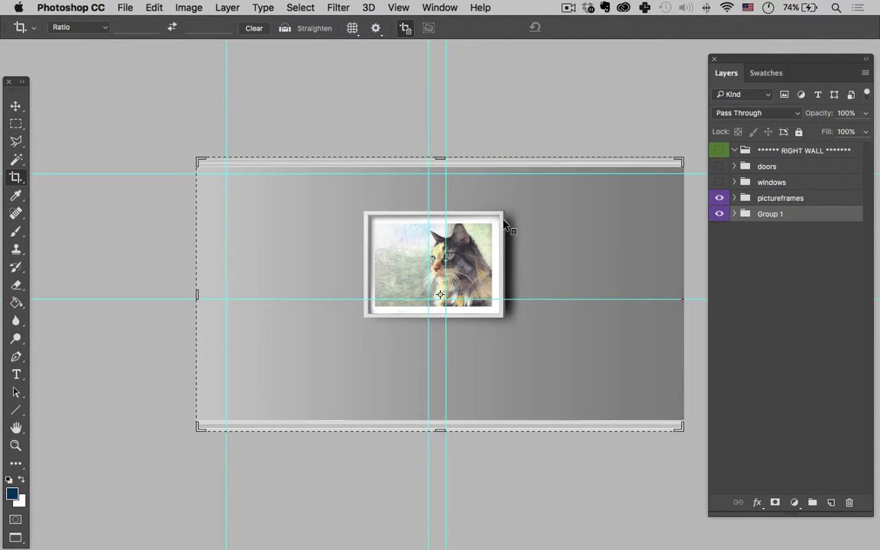
pyautogui.hotkey('ctrl', 'Tab')
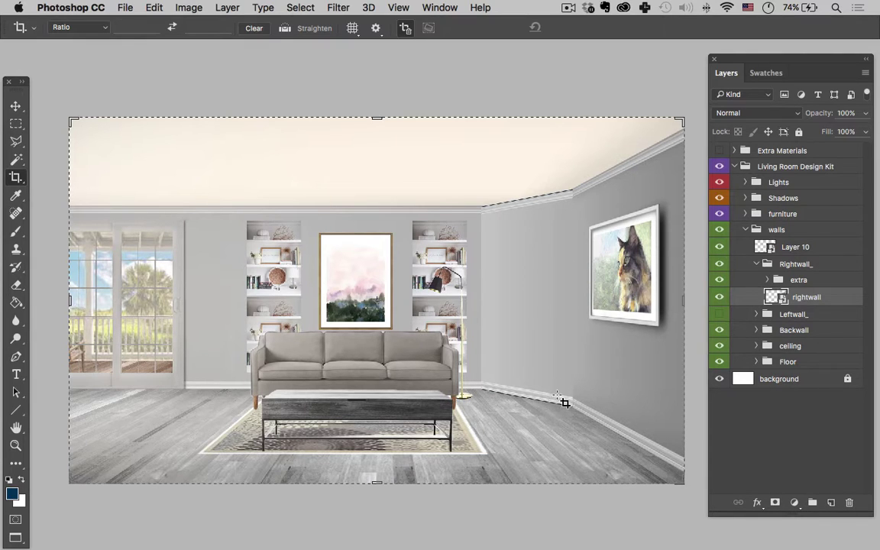
# - Examine the angled wall's ceiling and floor edges up close for leftover blue and check how its trim meets the neighbouring walls
pyautogui.press('b')
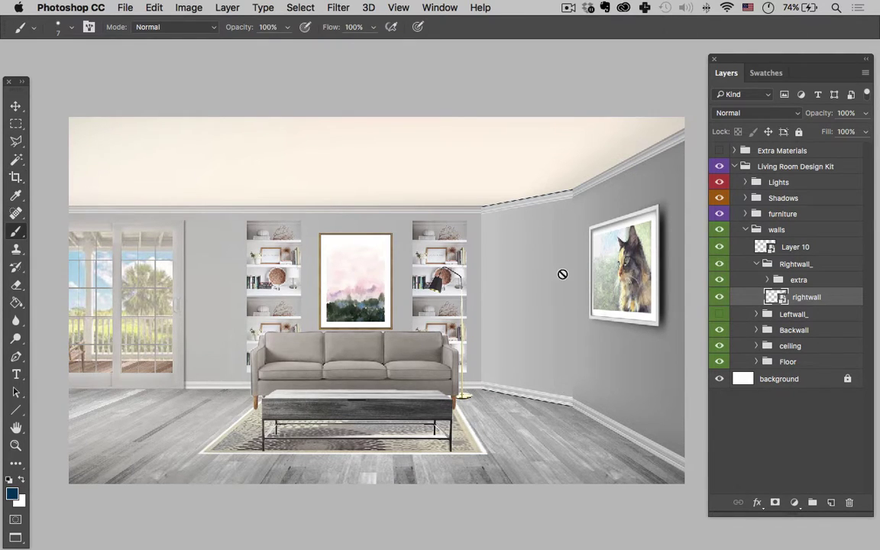
pyautogui.press('z')
pyautogui.click(553, 368)
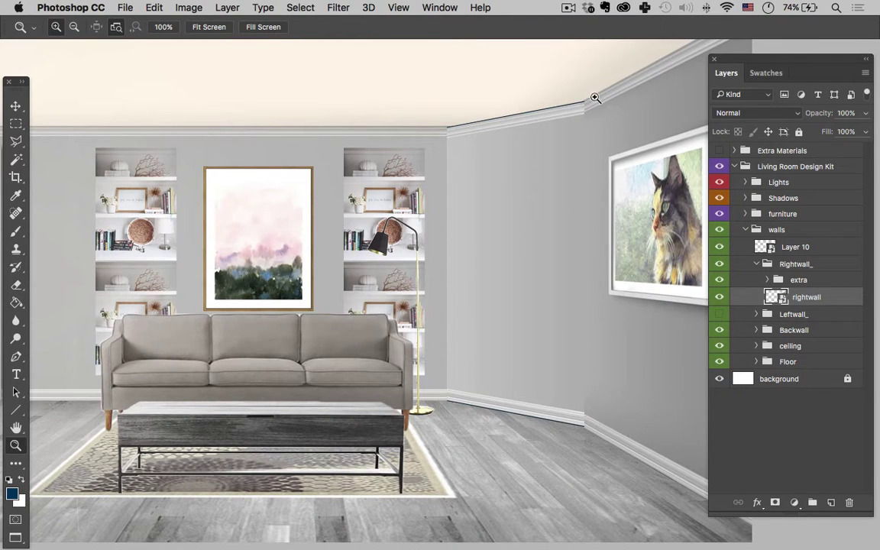
pyautogui.click(593, 124)
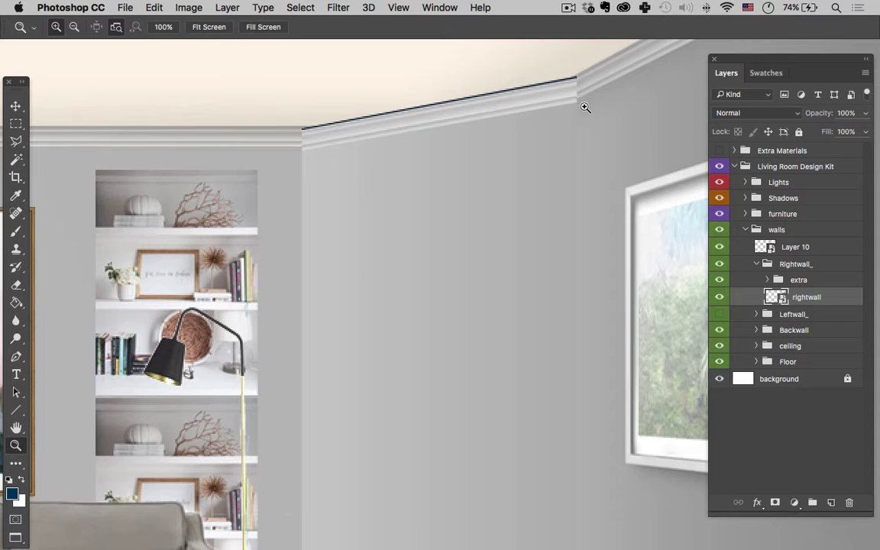
pyautogui.moveTo(581, 261)
pyautogui.mouseDown()
pyautogui.moveTo(582, 215)
pyautogui.moveTo(579, 269)
pyautogui.mouseUp()
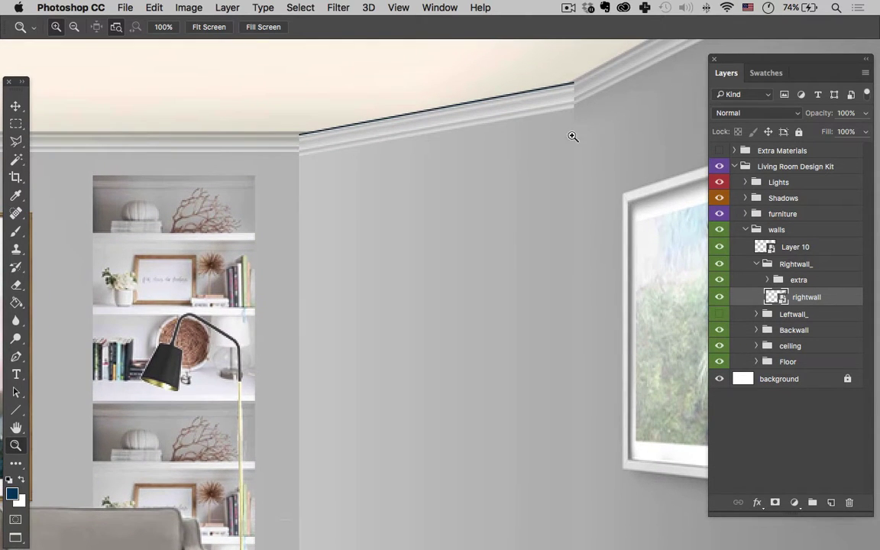
pyautogui.scroll(-10, 581, 223)
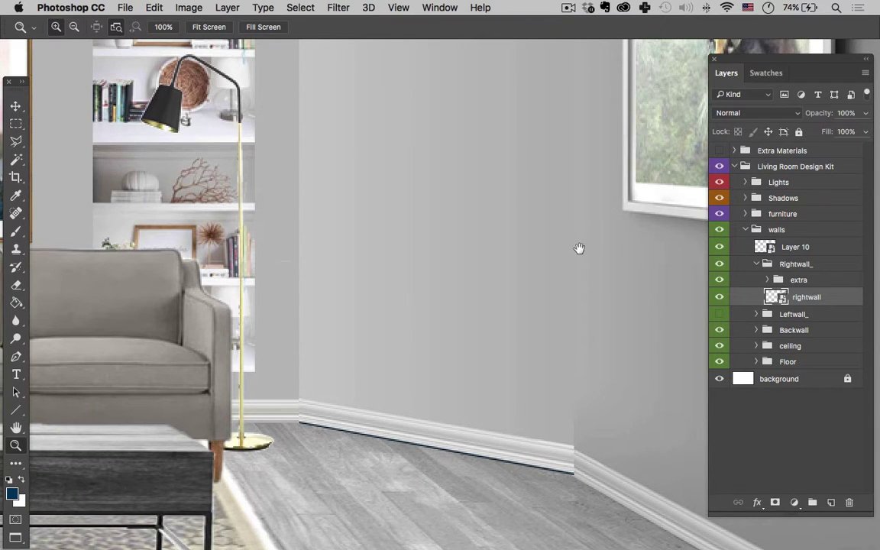
pyautogui.moveTo(579, 250); pyautogui.dragTo(578, 345)
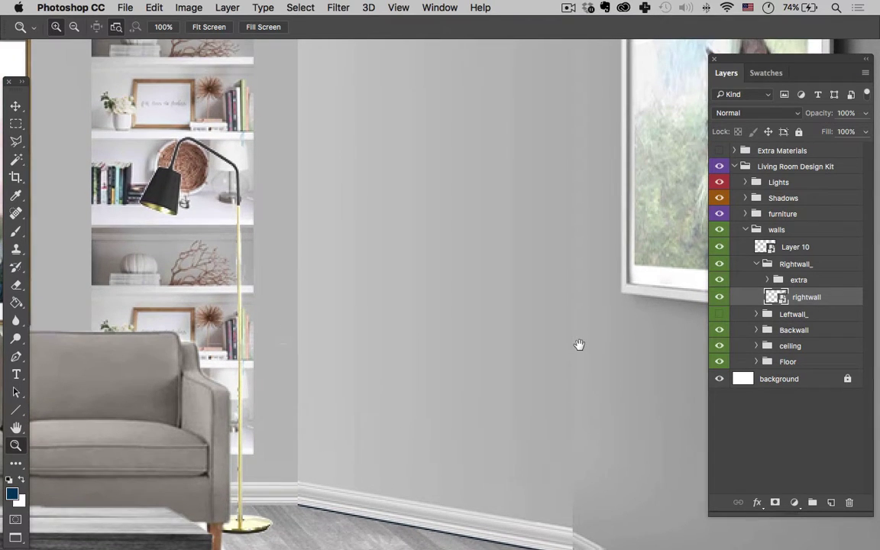
pyautogui.keyDown('alt'); pyautogui.click(578, 232); pyautogui.keyUp('alt')
pyautogui.keyDown('alt'); pyautogui.click(577, 233); pyautogui.keyUp('alt')
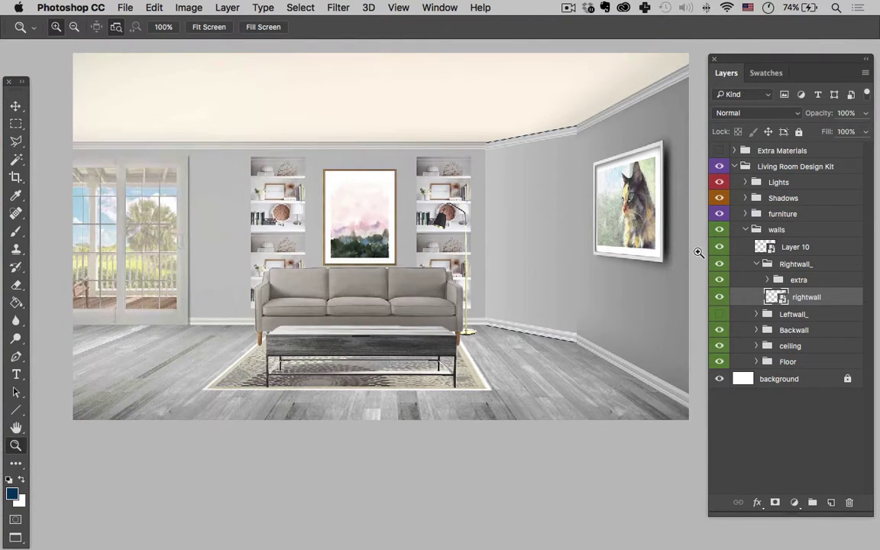
# - Reopen the Layer 10 smart object, expand the Trim group, and nudge the trimTop layer up to cover the upper blue line
pyautogui.doubleClick(764, 245)
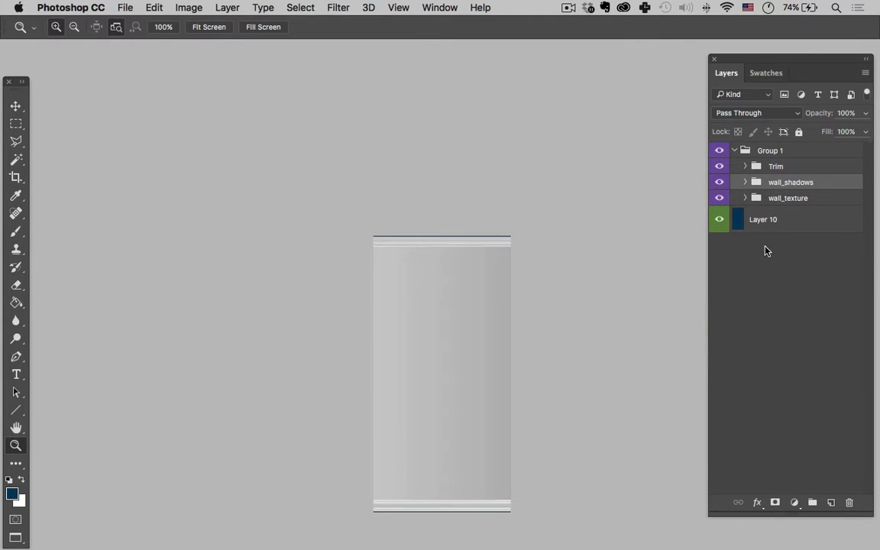
pyautogui.click(753, 166)
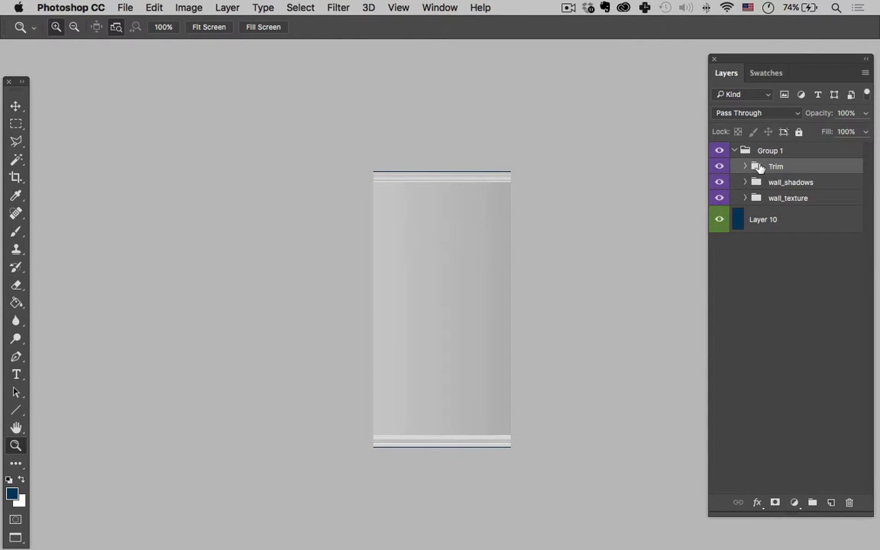
pyautogui.click(744, 165)
pyautogui.click(798, 231)
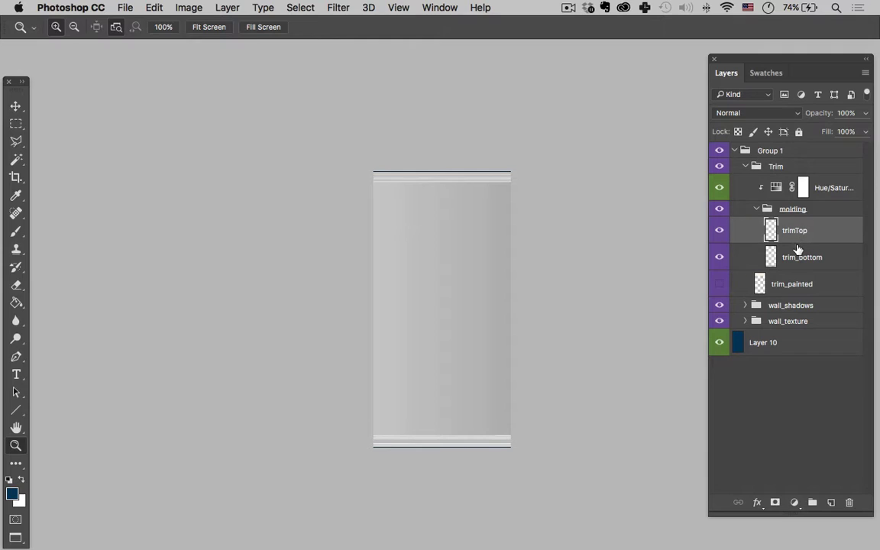
pyautogui.press('v')
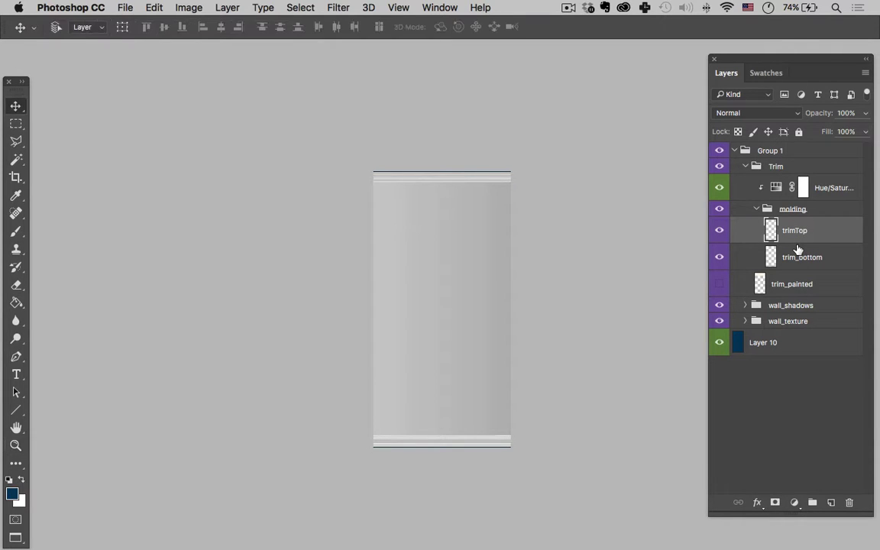
pyautogui.press('Down')
pyautogui.press('Down')
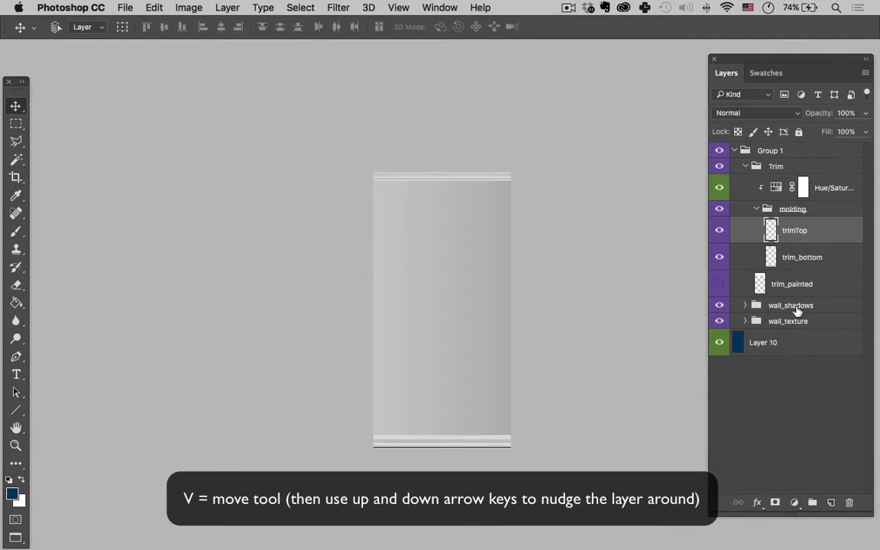
# - Nudge the trim_bottom layer down to cover the lower blue line and save the smart object
pyautogui.click(801, 284)
pyautogui.click(823, 263)
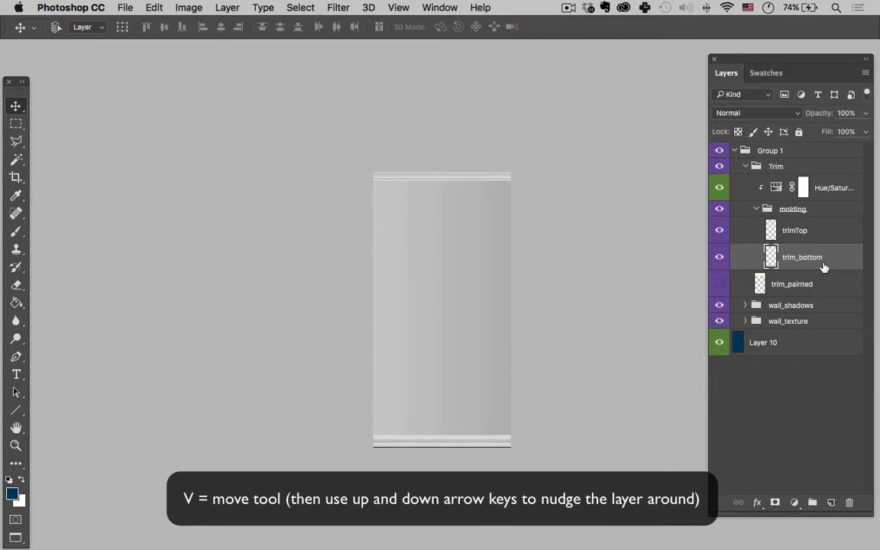
pyautogui.press('Down')
pyautogui.press('Down')
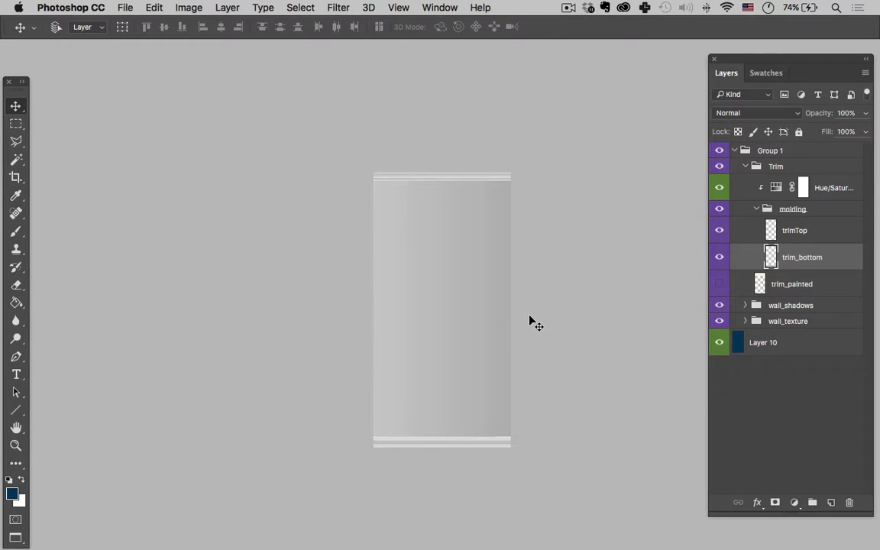
pyautogui.press('super+s')
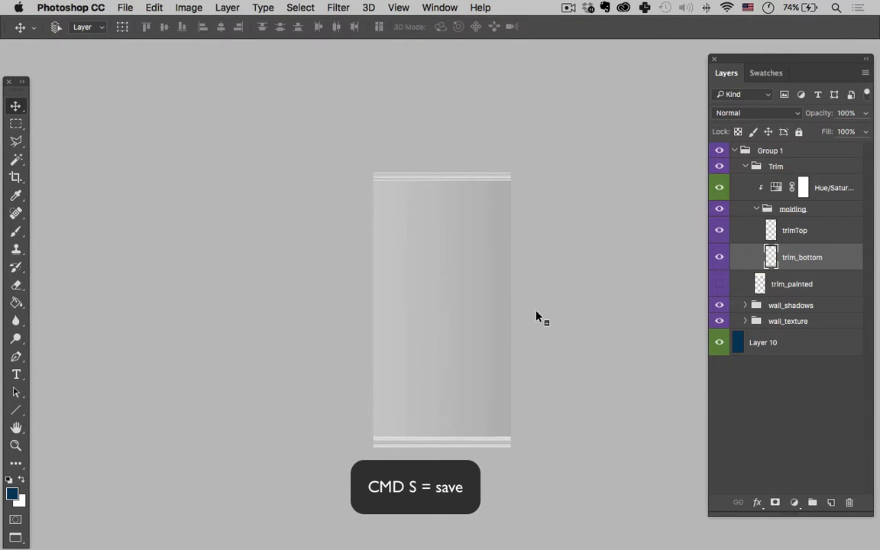
# - Return to the room document and check the angled wall's perspective bounds on Layer 10 with Free Transform
pyautogui.hotkey('ctrl', 'Tab')
pyautogui.hotkey('ctrl', 'Tab')
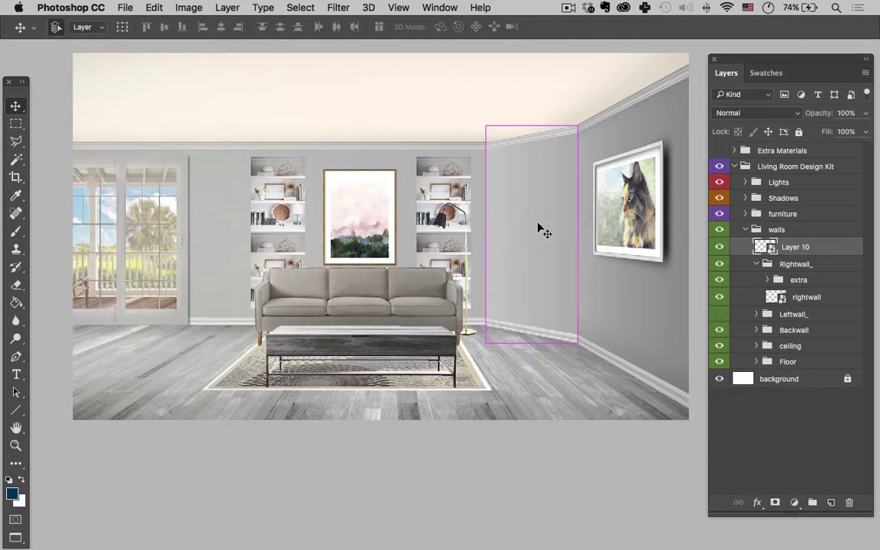
pyautogui.press('super+t')
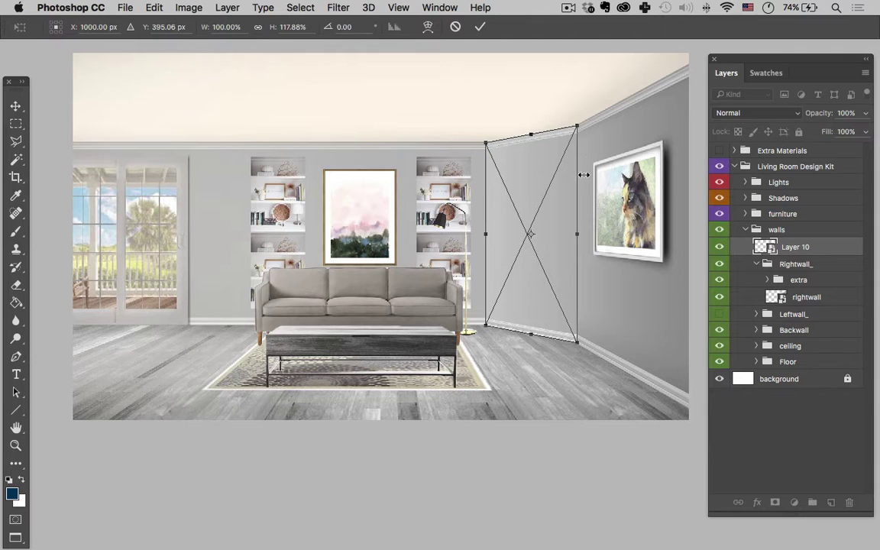
pyautogui.press('Return')
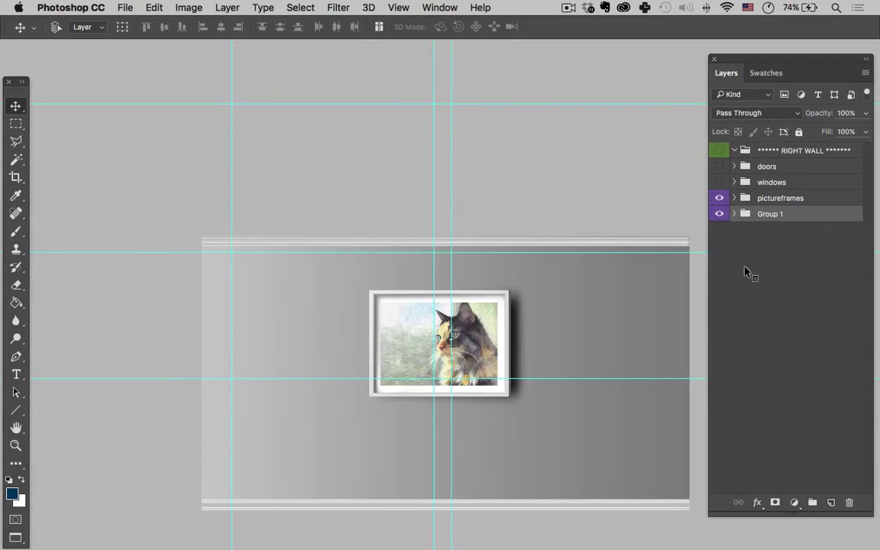
# - Duplicate the right wall's pictureframes group into the Layer 10.psb document
pyautogui.click(775, 202)
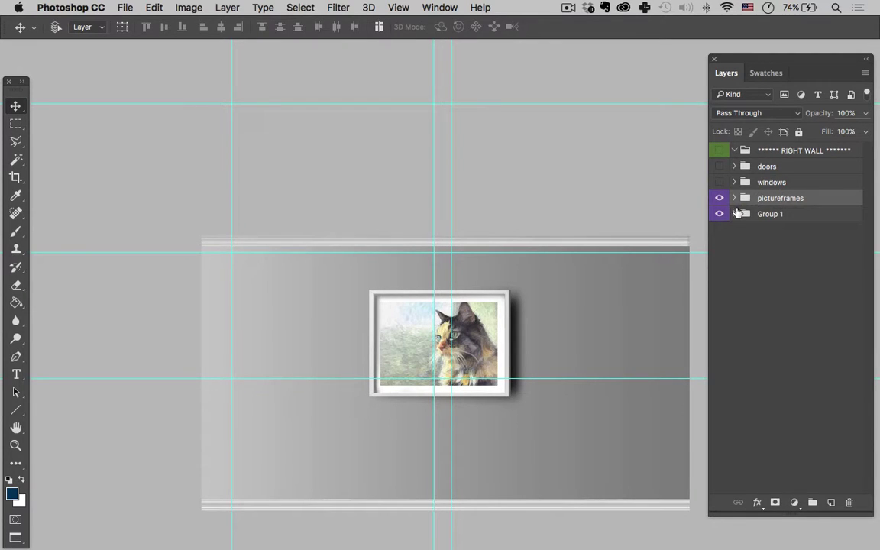
pyautogui.click(719, 198)
pyautogui.click(719, 198)
pyautogui.click(227, 8)
pyautogui.click(239, 51)
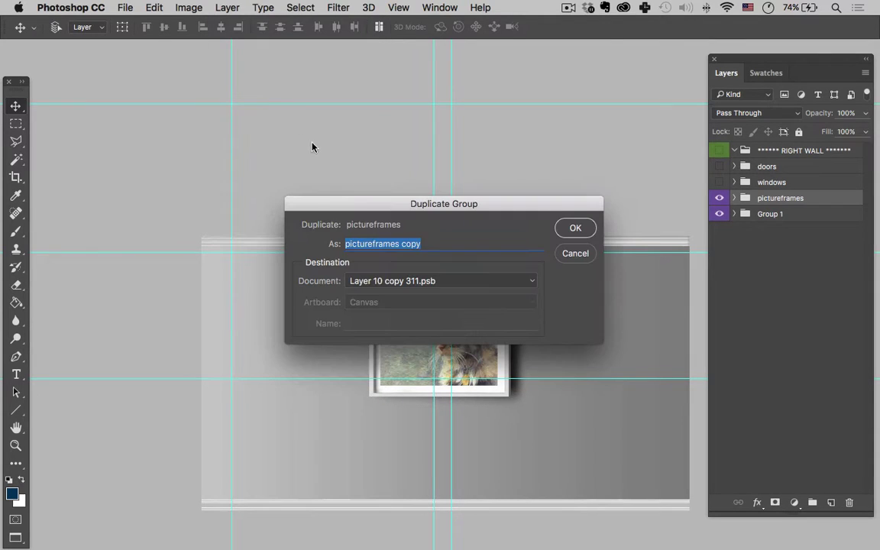
pyautogui.click(439, 285)
pyautogui.click(447, 271)
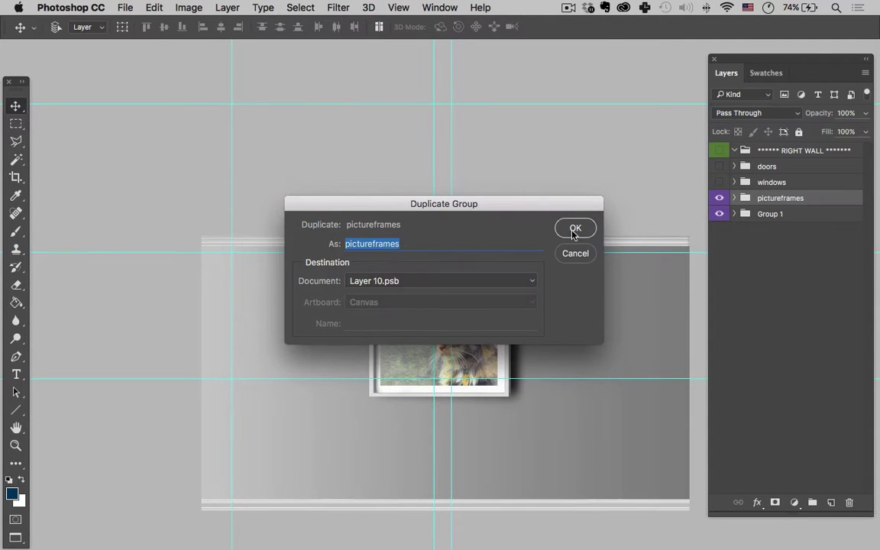
pyautogui.click(572, 229)
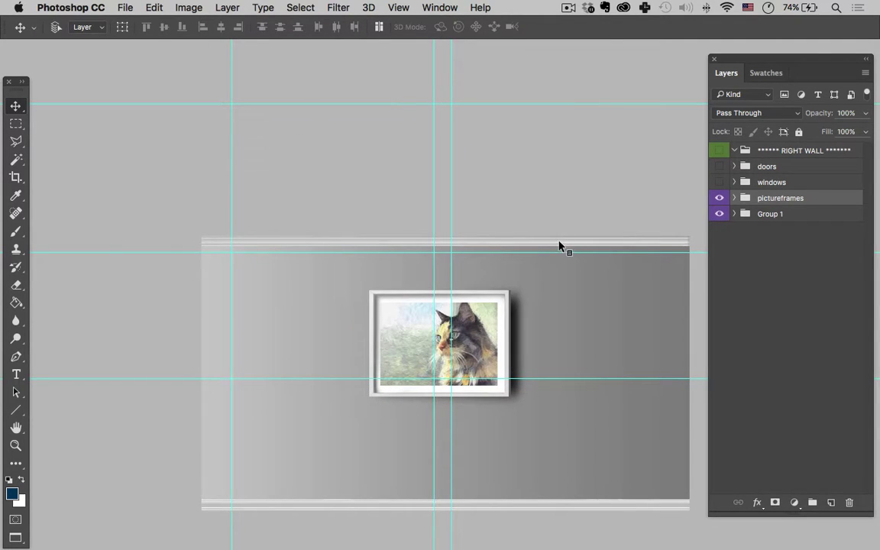
# - Switch to Layer 10.psb, move the picture frames onto the wall, and place the pictureframes group above Trim inside Group 1
pyautogui.hotkey('ctrl', 'Tab')
pyautogui.hotkey('ctrl', 'Tab')
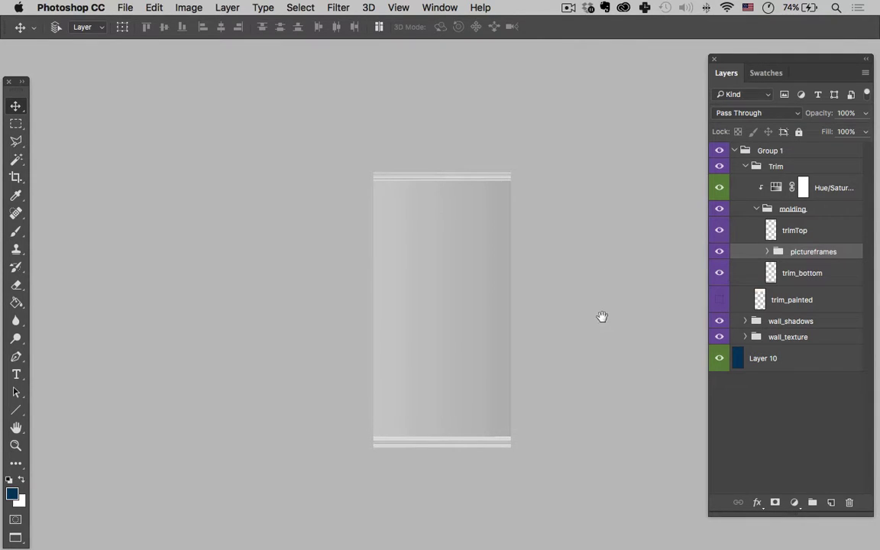
pyautogui.moveTo(603, 316); pyautogui.dragTo(456, 289)
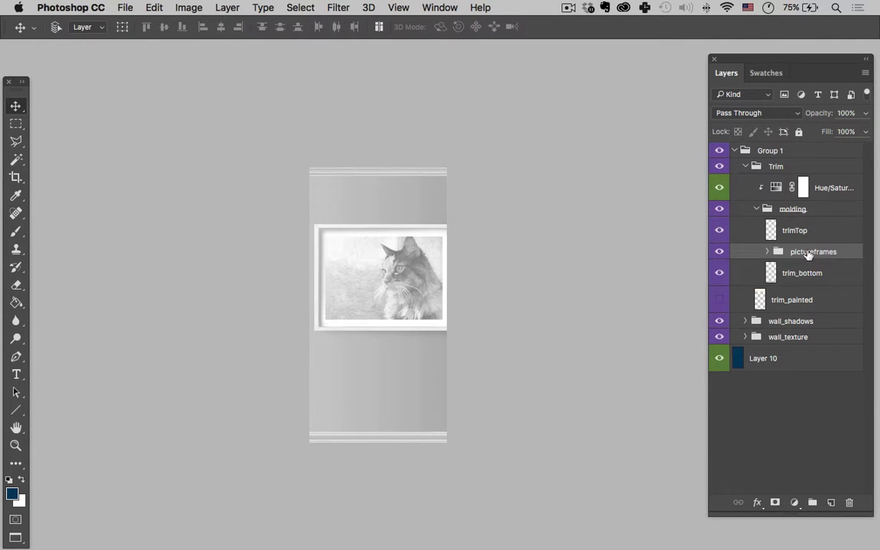
pyautogui.moveTo(808, 256); pyautogui.dragTo(794, 161)
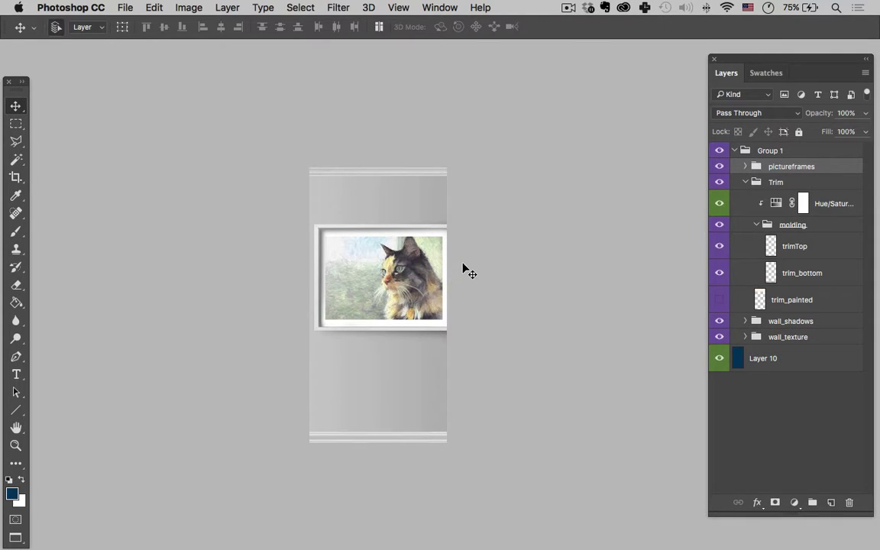
# - Scale the pictureframes group down to about 59% and center the cat picture on the wall
pyautogui.press('super+t')
pyautogui.moveTo(612, 215); pyautogui.dragTo(479, 264)
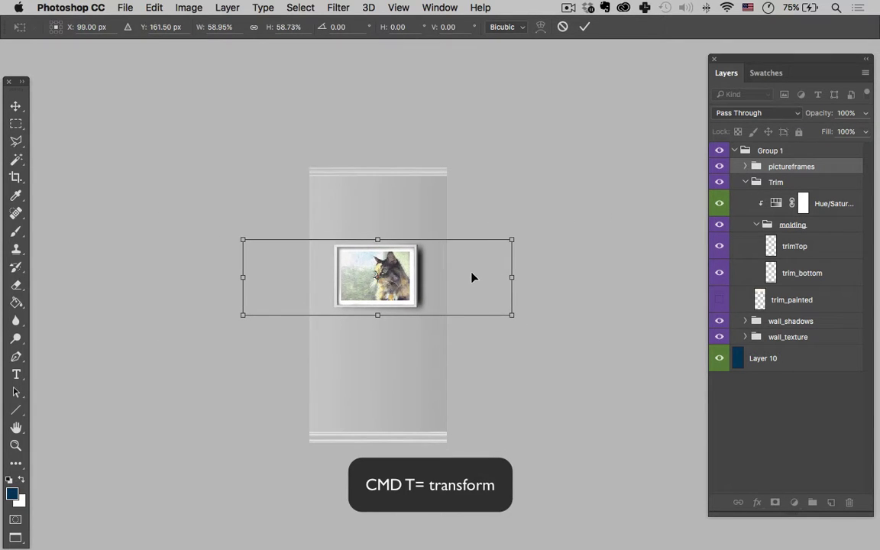
pyautogui.press('Return')
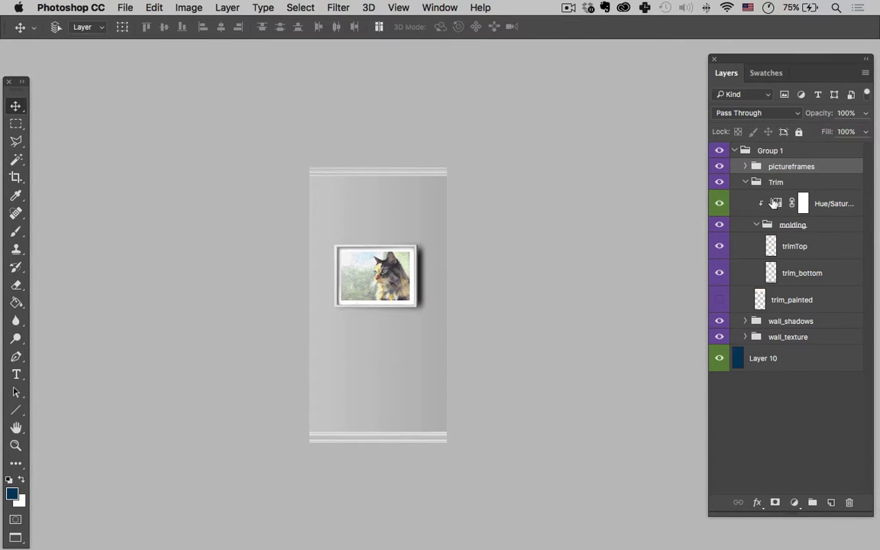
# - Expand the pictureframes group, show blackframe2, and move it directly below the cat picture
pyautogui.click(746, 167)
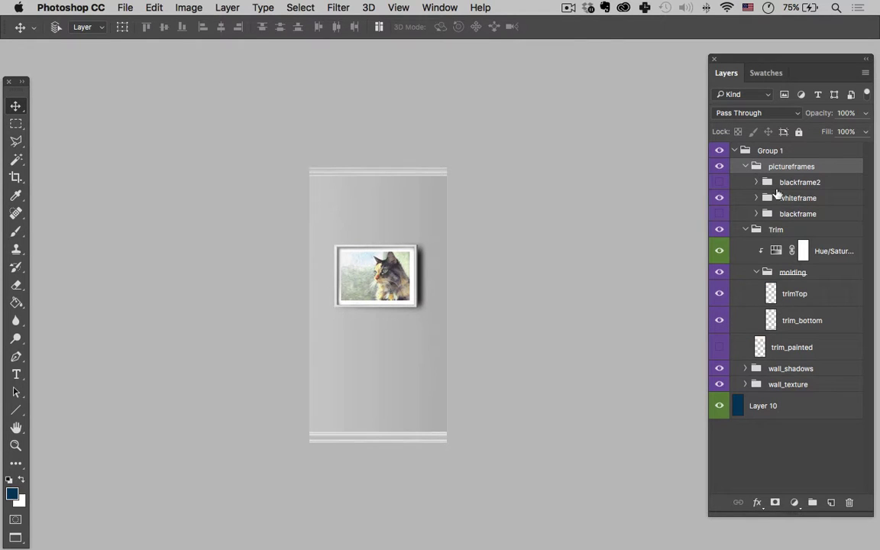
pyautogui.click(719, 182)
pyautogui.click(787, 181)
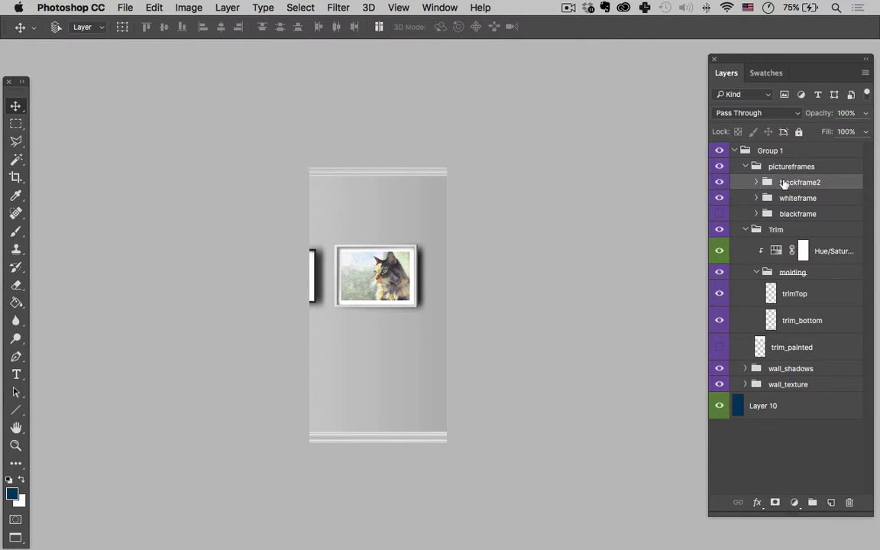
pyautogui.moveTo(354, 322); pyautogui.dragTo(443, 397)
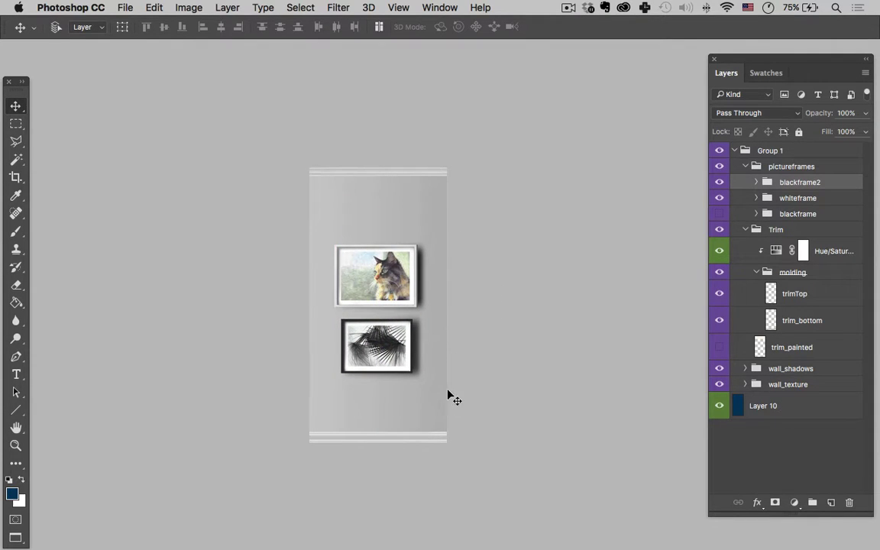
# - Scale blackframe2 and whiteframe down together, and move blackframe2 beside the cat picture on its right
pyautogui.keyDown('shift'); pyautogui.click(797, 198); pyautogui.keyUp('shift')
pyautogui.hotkey('ctrl', 't')
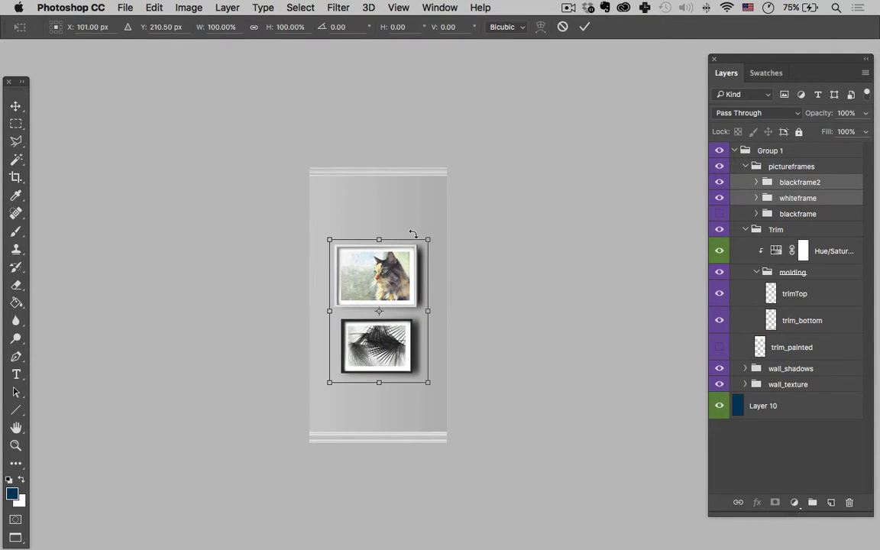
pyautogui.moveTo(426, 244); pyautogui.dragTo(384, 269)
pyautogui.press('Return')
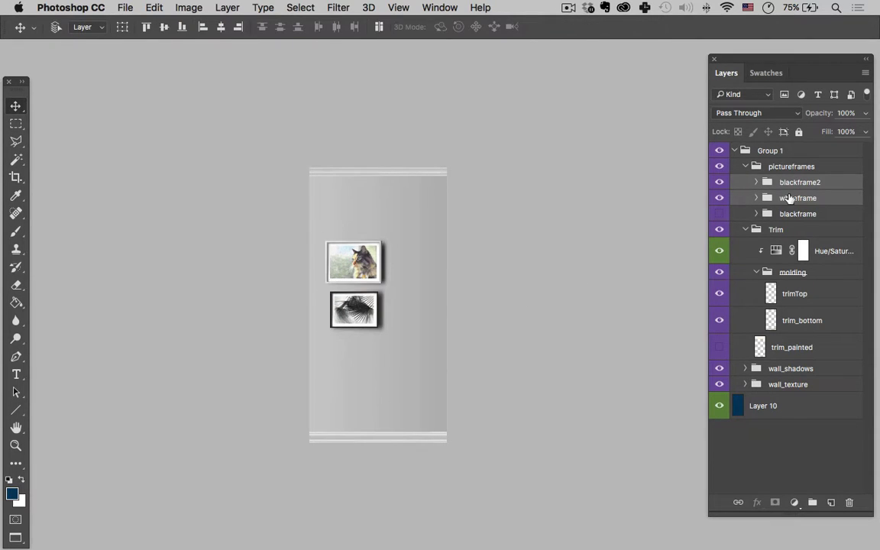
pyautogui.click(798, 182)
pyautogui.moveTo(470, 299); pyautogui.dragTo(508, 268)
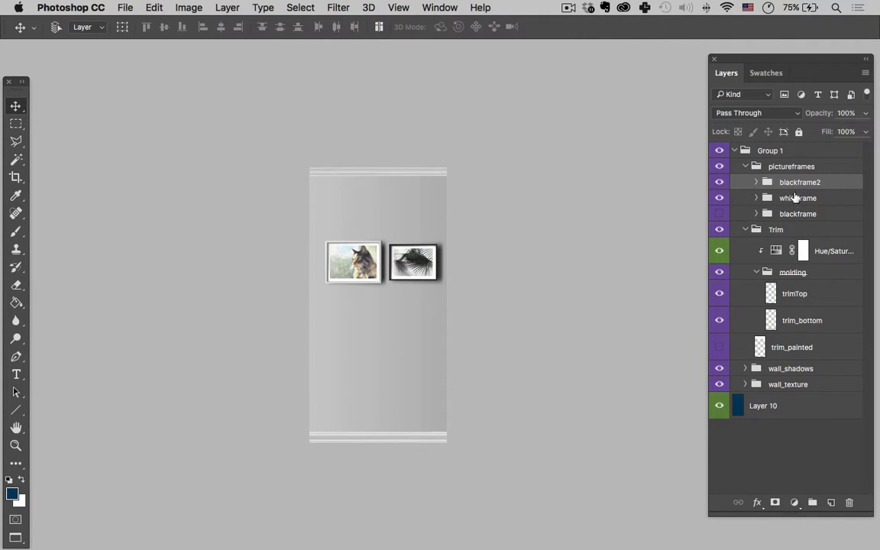
# - Show the blackframe group, scale it to about 62%, and center it below the other two frames
pyautogui.click(760, 214)
pyautogui.click(719, 214)
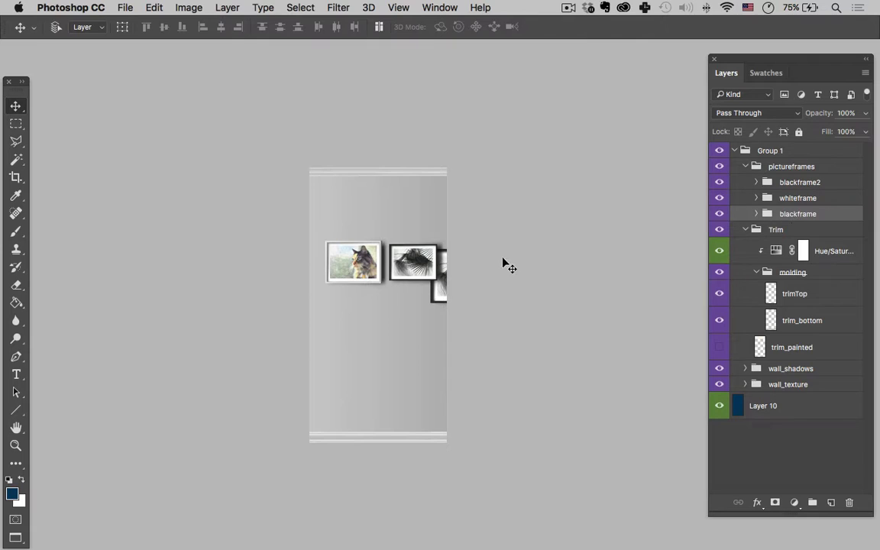
pyautogui.moveTo(496, 286); pyautogui.dragTo(406, 340)
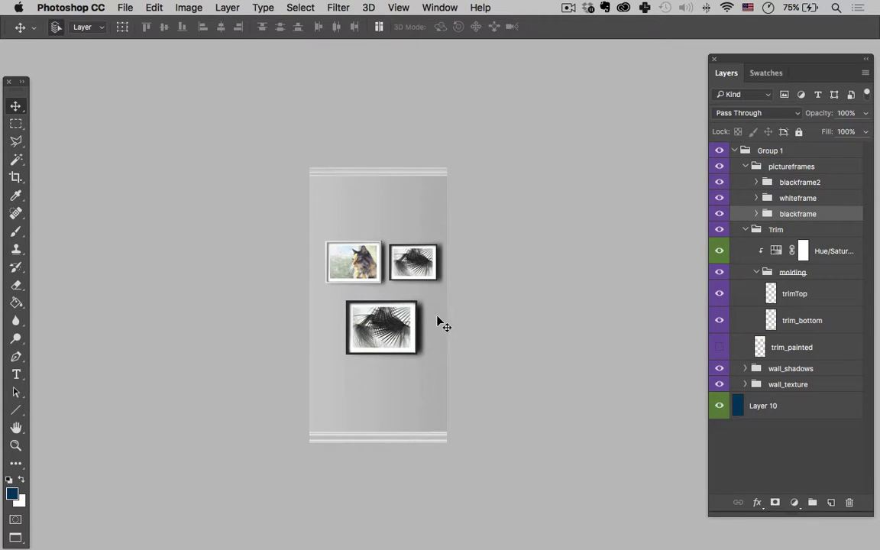
pyautogui.hotkey('ctrl', 't')
pyautogui.moveTo(427, 295); pyautogui.dragTo(411, 307)
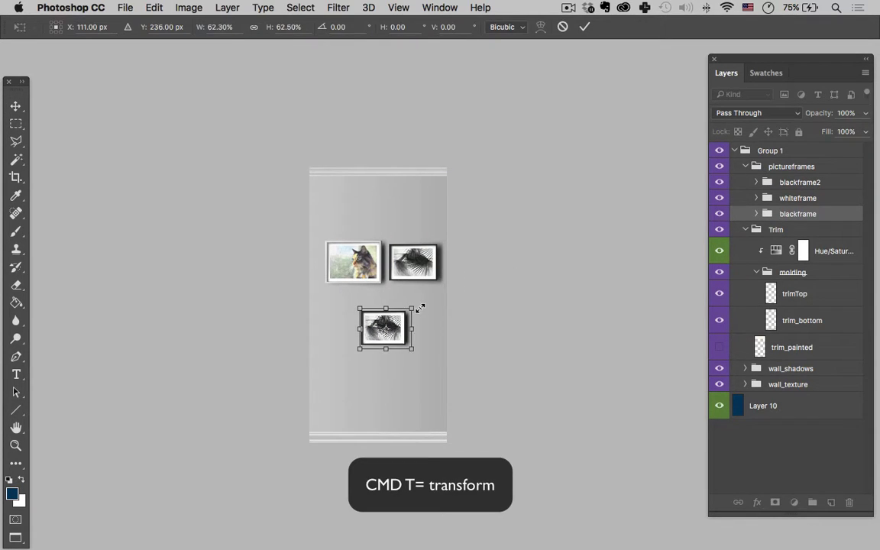
pyautogui.press('Return')
pyautogui.moveTo(405, 341)
pyautogui.mouseDown()
pyautogui.moveTo(385, 322)
pyautogui.moveTo(402, 322)
pyautogui.mouseUp()
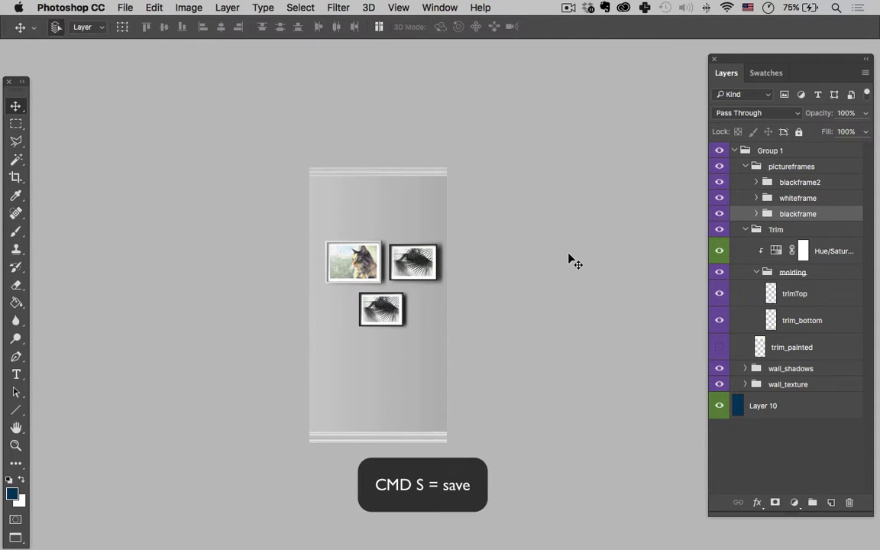
# - Save the Layer 10 smart object and return to the room document
pyautogui.press('super+s')
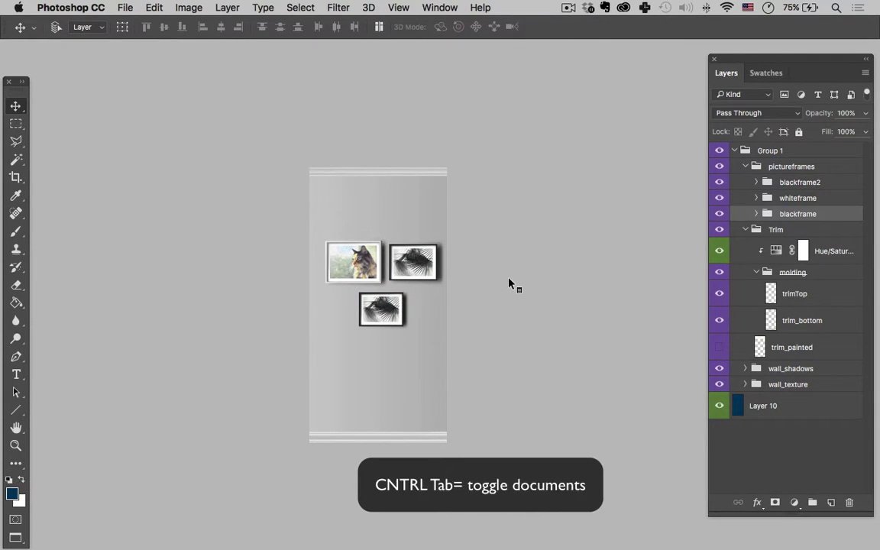
pyautogui.hotkey('ctrl', 'Tab')
pyautogui.hotkey('ctrl', 'Tab')
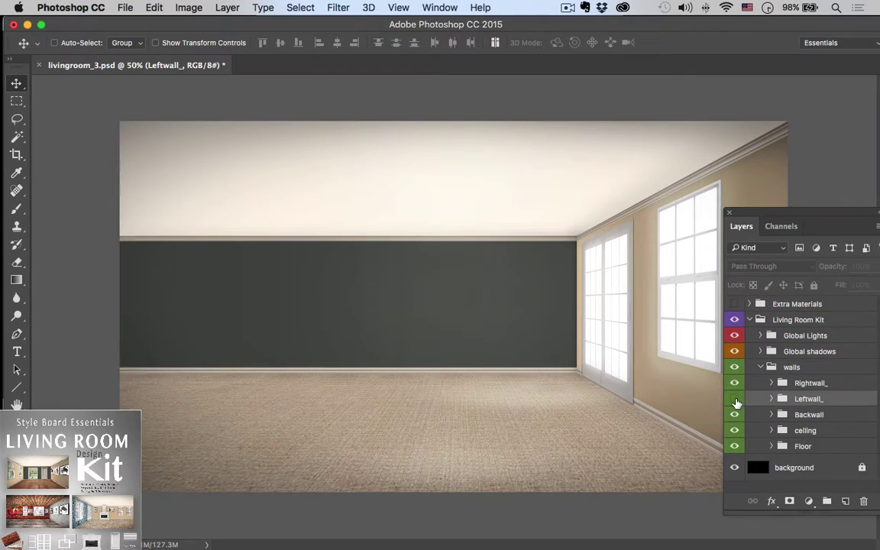
# - Toggle the Leftwall_ group's visibility in livingroom_3.psd and select the Rightwall_ group
pyautogui.click(734, 398)
pyautogui.moveTo(706, 365); pyautogui.dragTo(674, 374)
pyautogui.click(810, 384)
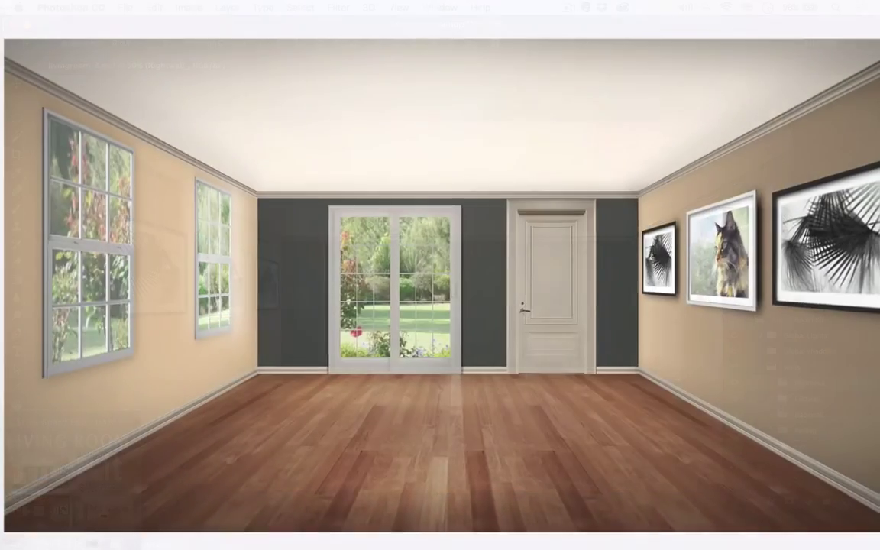
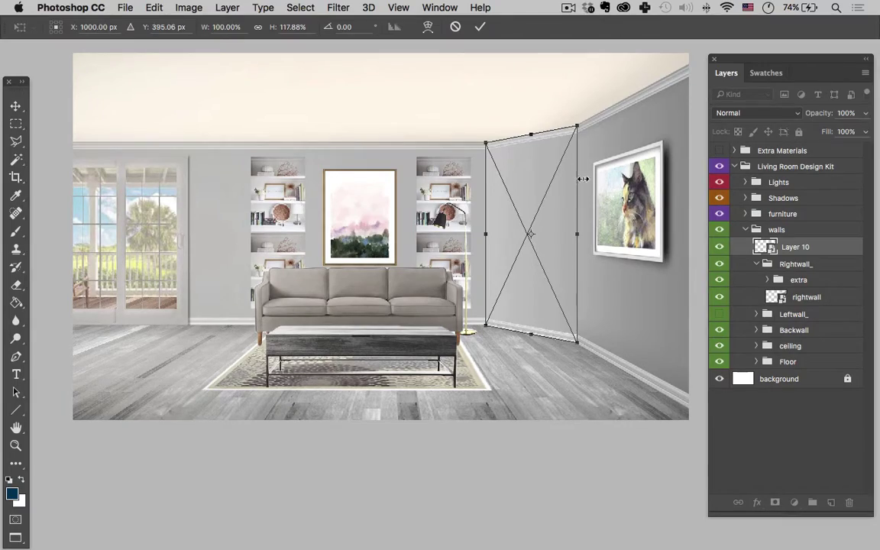
# - Apply the perspective transform to the angled wall on Layer 10
pyautogui.press('Return')
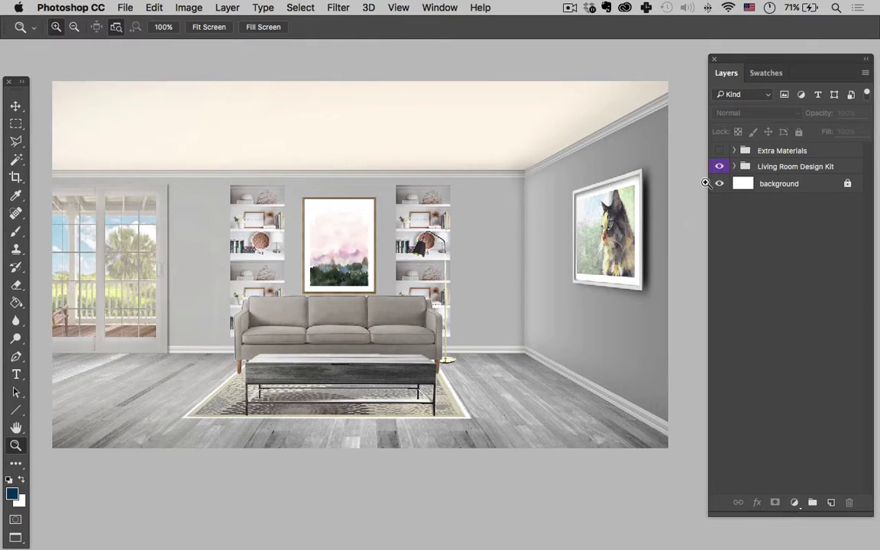
# - Expand the Living Room Design Kit group and toggle its Shadows and furniture groups to check what each contains
pyautogui.click(734, 166)
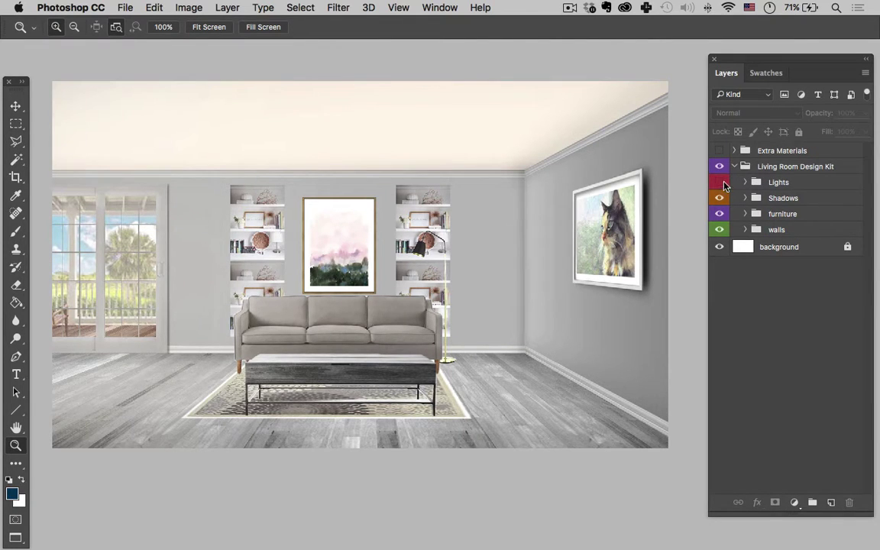
pyautogui.click(719, 199)
pyautogui.click(719, 199)
pyautogui.click(718, 214)
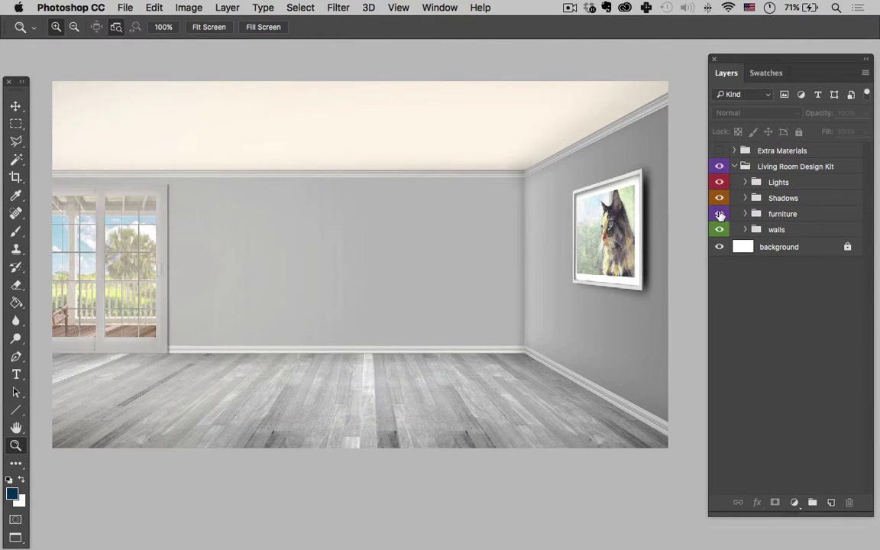
pyautogui.click(718, 214)
# - Expand the walls group and select the Rightwall_ group
pyautogui.click(780, 214)
pyautogui.click(781, 231)
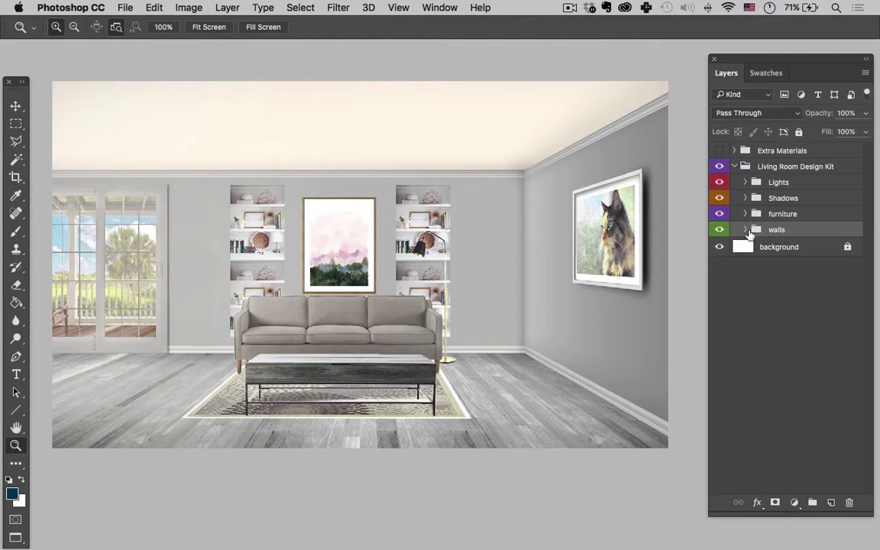
pyautogui.click(745, 230)
pyautogui.click(802, 245)
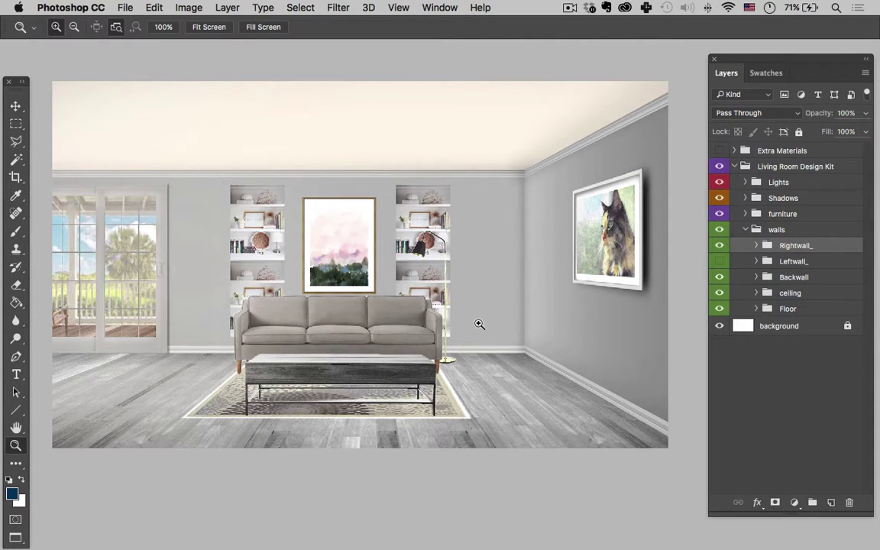
# - Fill a wall-height rectangular selection around the right bookshelf with dark blue on a new layer above Rightwall_, and deselect
pyautogui.press('m')
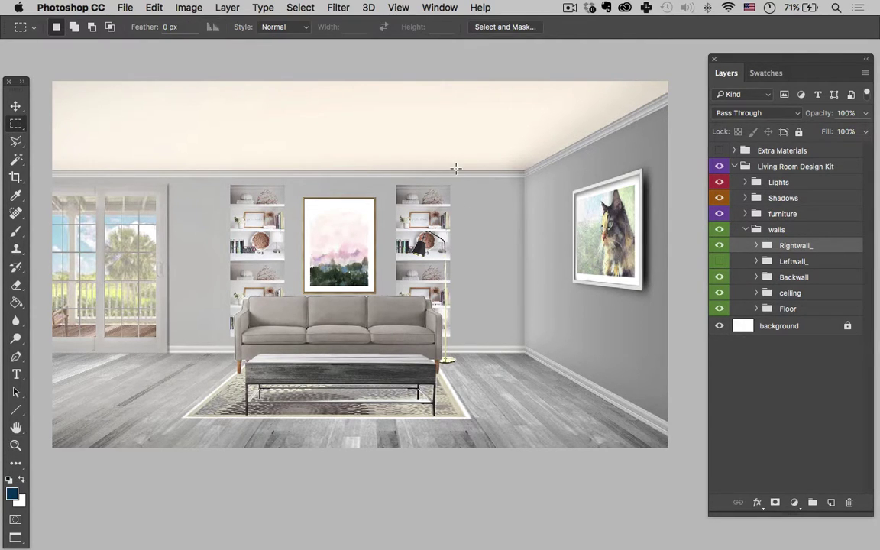
pyautogui.moveTo(457, 170); pyautogui.dragTo(366, 354)
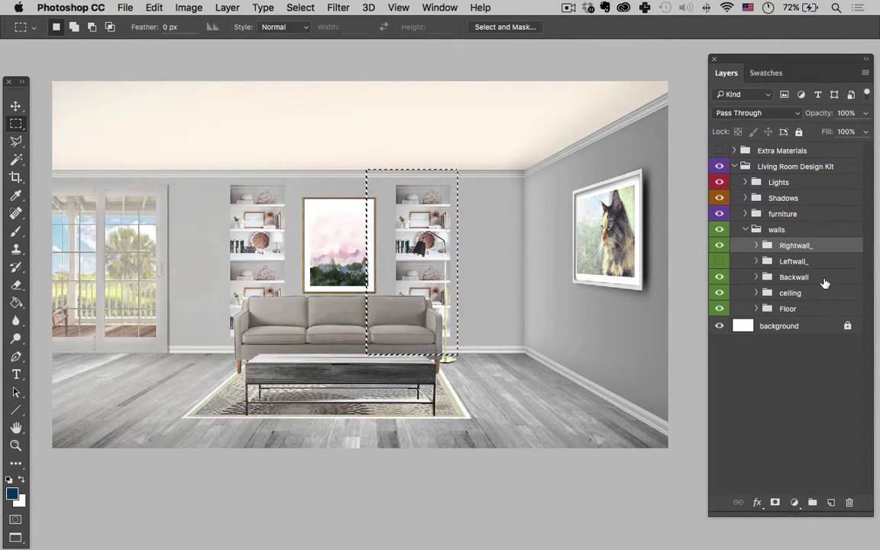
pyautogui.click(831, 503)
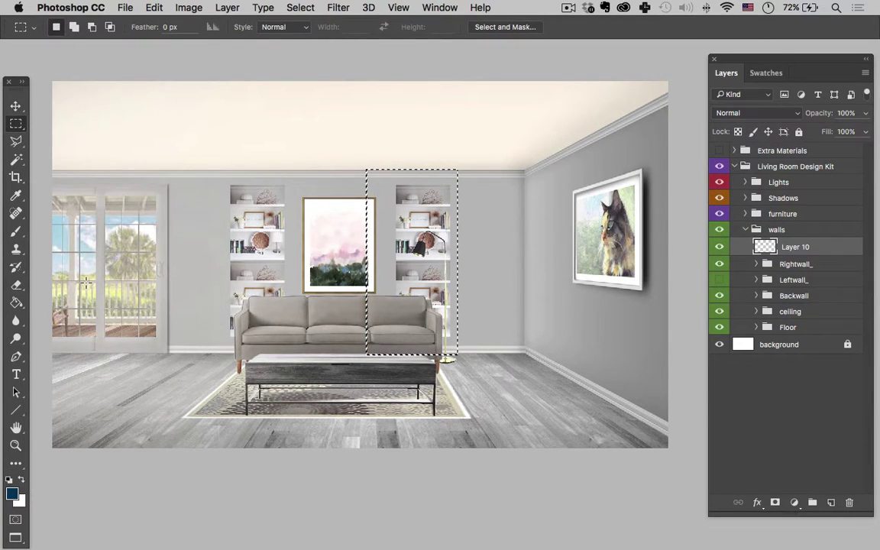
pyautogui.click(16, 303)
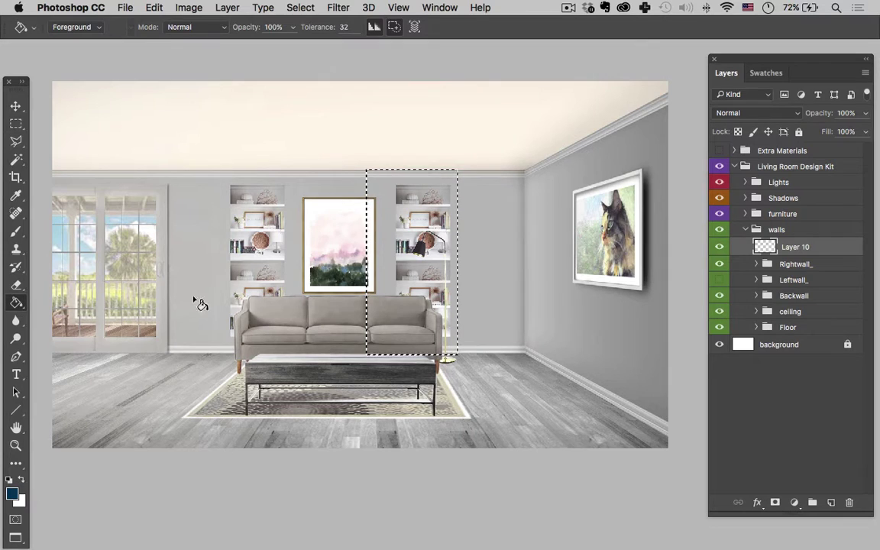
pyautogui.click(391, 186)
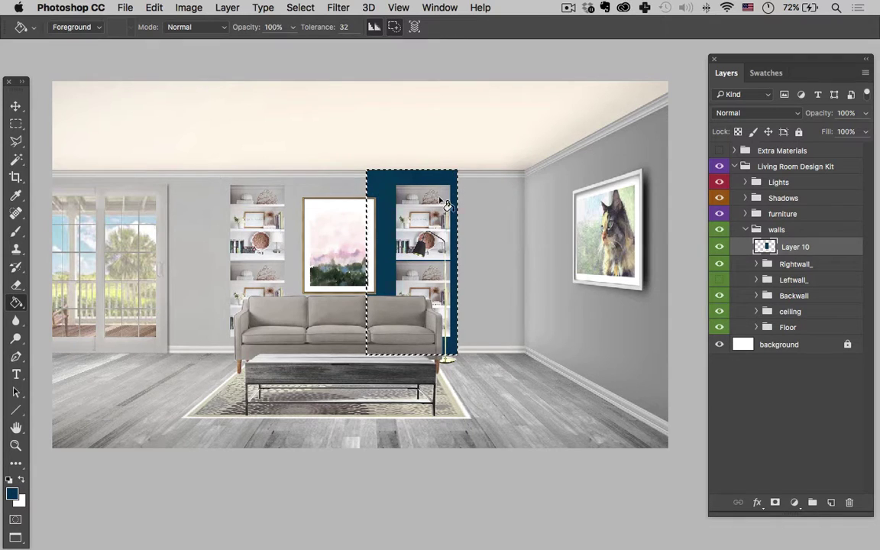
pyautogui.press('super+d')
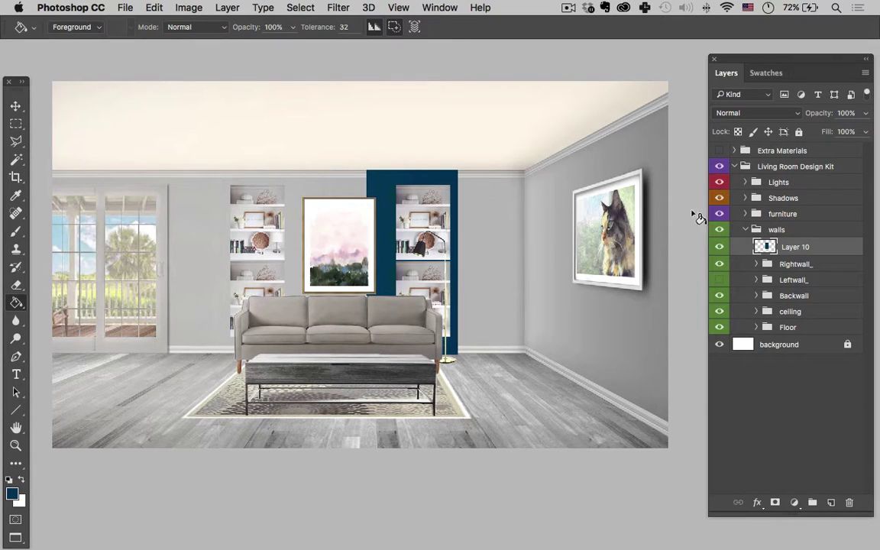
# - Convert Layer 10 to a smart object and move its blue rectangle to the corner between the back and right walls
pyautogui.rightClick(792, 254)
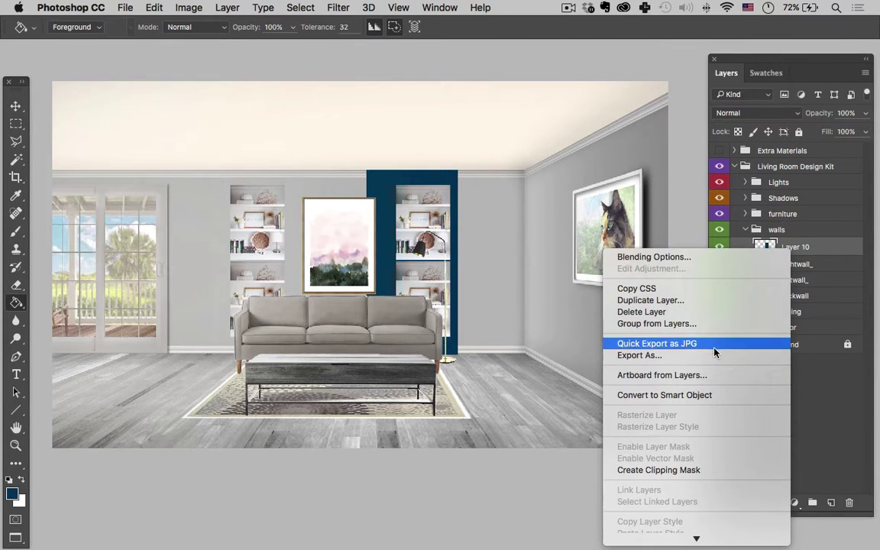
pyautogui.click(685, 400)
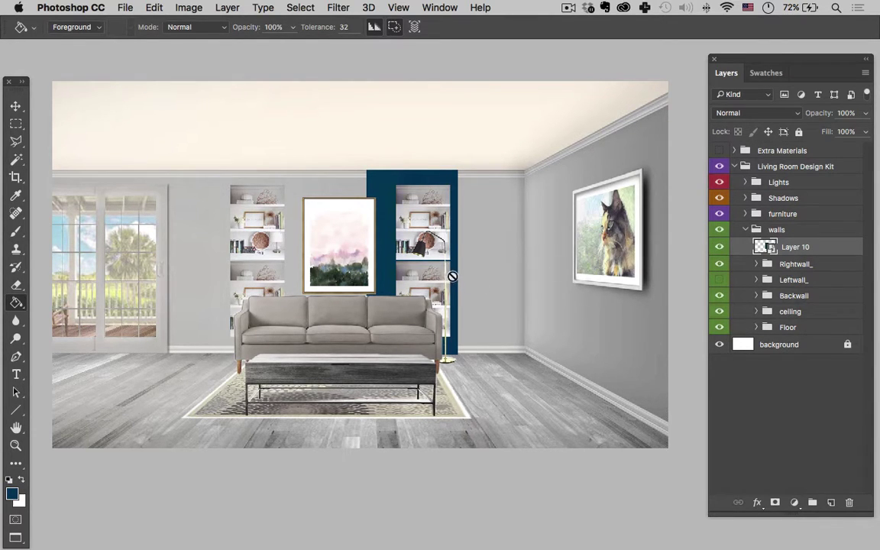
pyautogui.press('v')
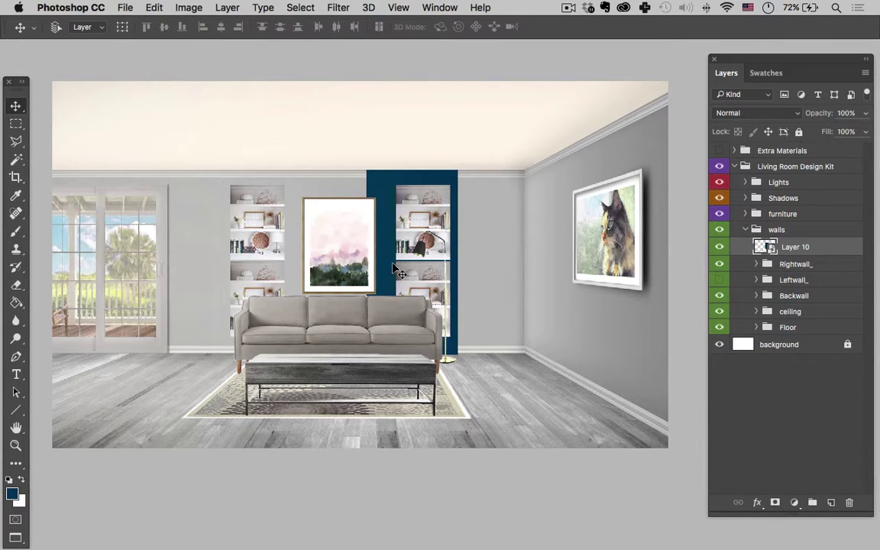
pyautogui.moveTo(397, 262); pyautogui.dragTo(488, 246)
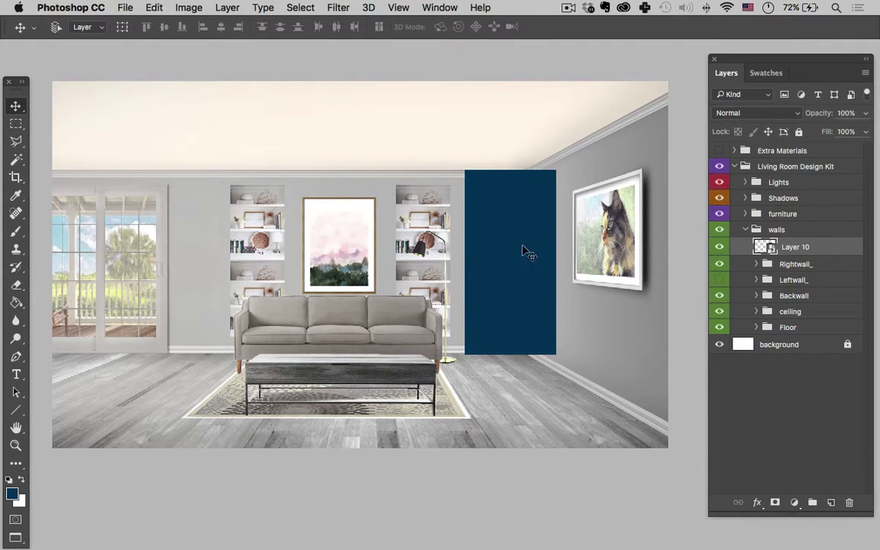
# - Free-transform Layer 10 in Perspective mode, stretching its right edge vertically until its corners meet the right wall's ceiling and floor lines
pyautogui.press('super+t')
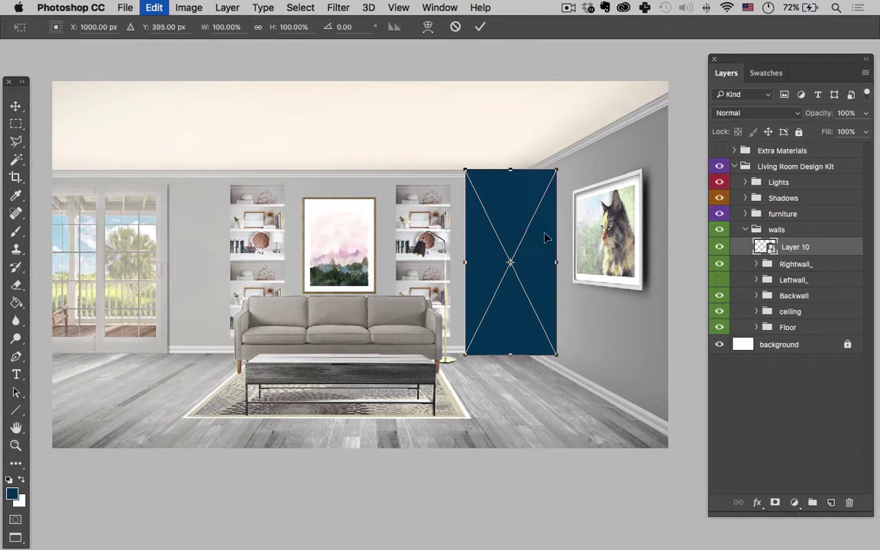
pyautogui.rightClick(515, 222)
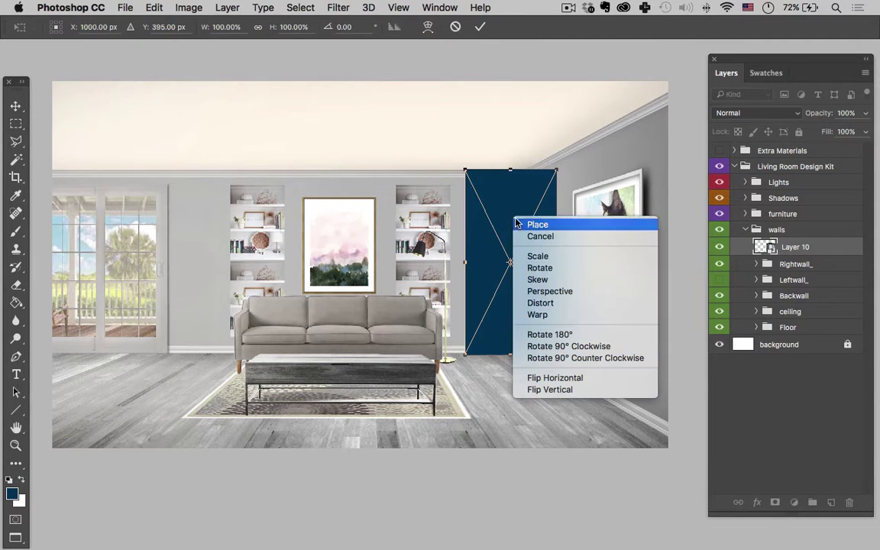
pyautogui.click(556, 291)
pyautogui.moveTo(558, 172); pyautogui.dragTo(557, 154)
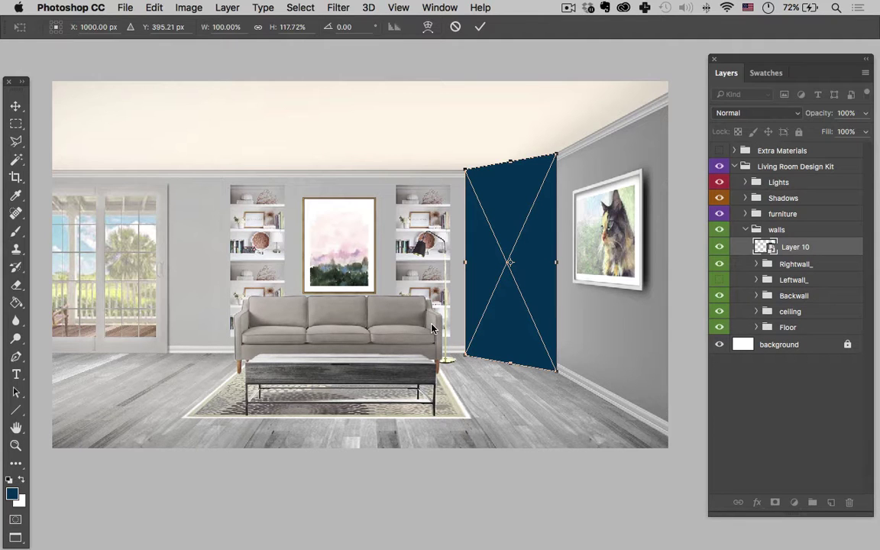
# - Fine-tune the blue wall's lower-left corner to meet the back wall's baseboard, check the upper edge, and apply the transform
pyautogui.press('super+plus')
pyautogui.press('super+plus')
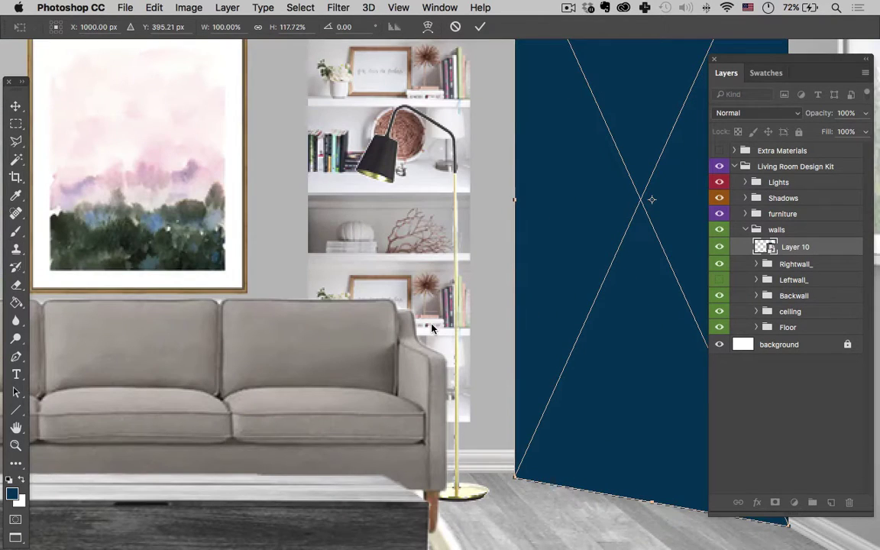
pyautogui.moveTo(570, 348); pyautogui.dragTo(377, 351)
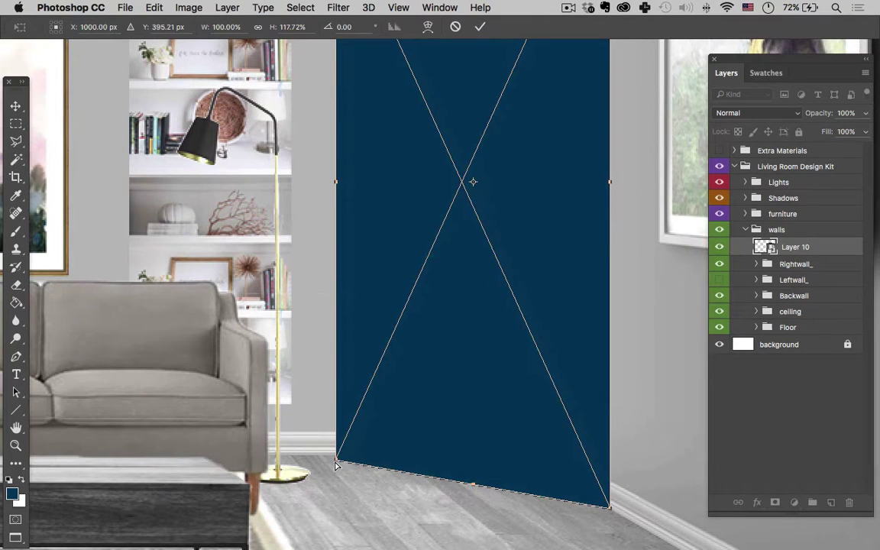
pyautogui.moveTo(336, 459); pyautogui.dragTo(336, 459)
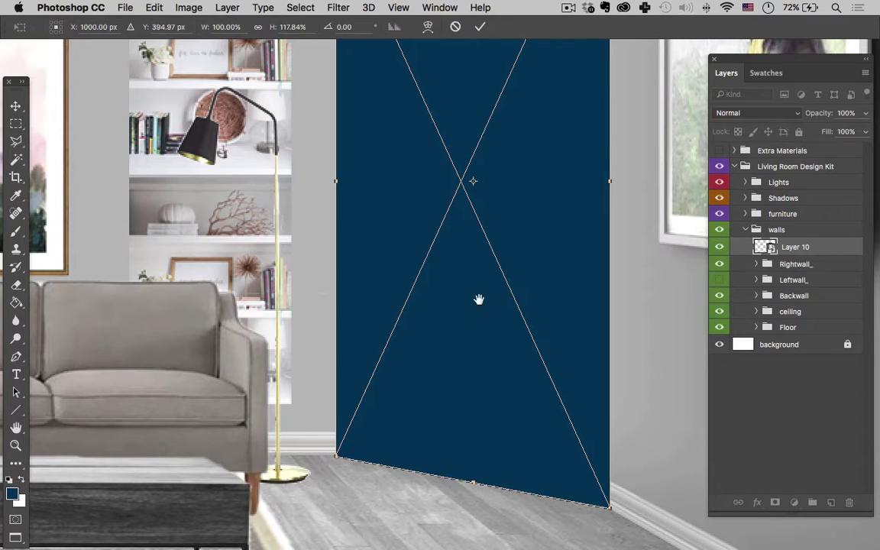
pyautogui.scroll(5, 478, 299)
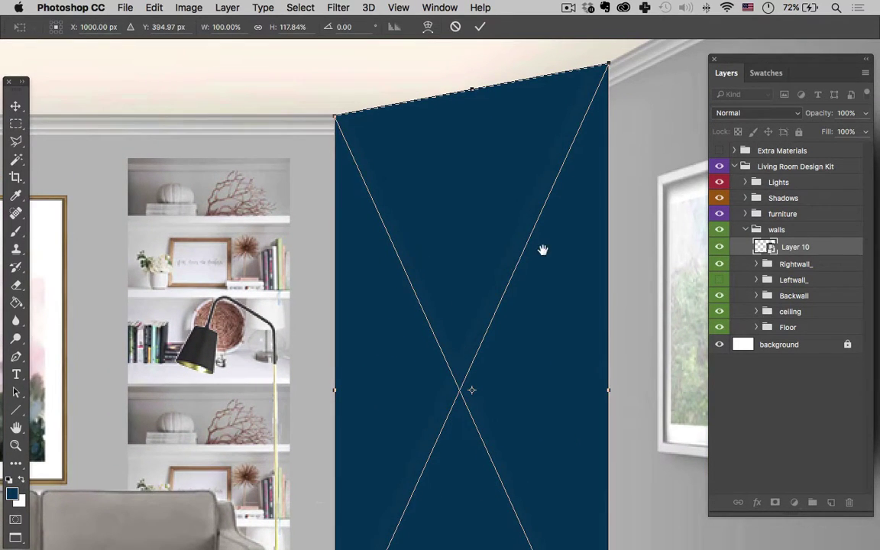
pyautogui.moveTo(543, 249); pyautogui.dragTo(510, 202)
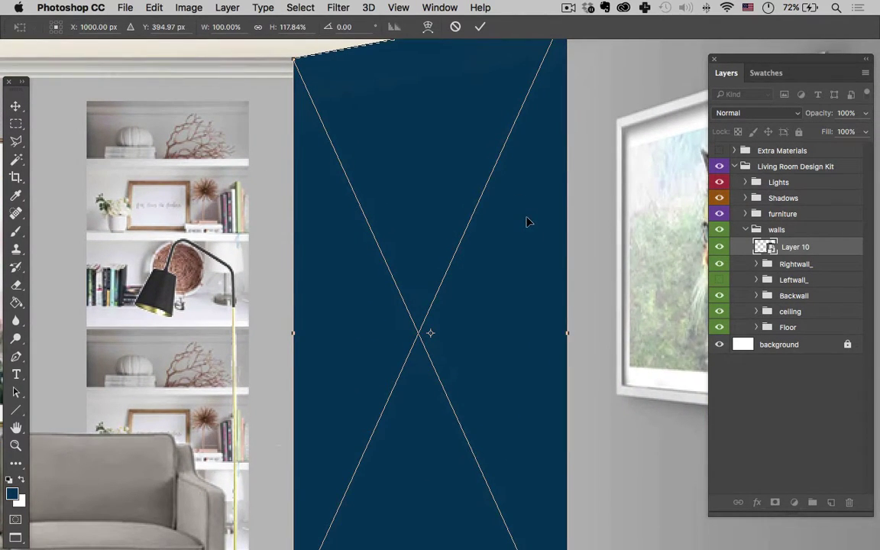
pyautogui.press('super+minus')
pyautogui.press('super+minus')
pyautogui.press('super+minus')
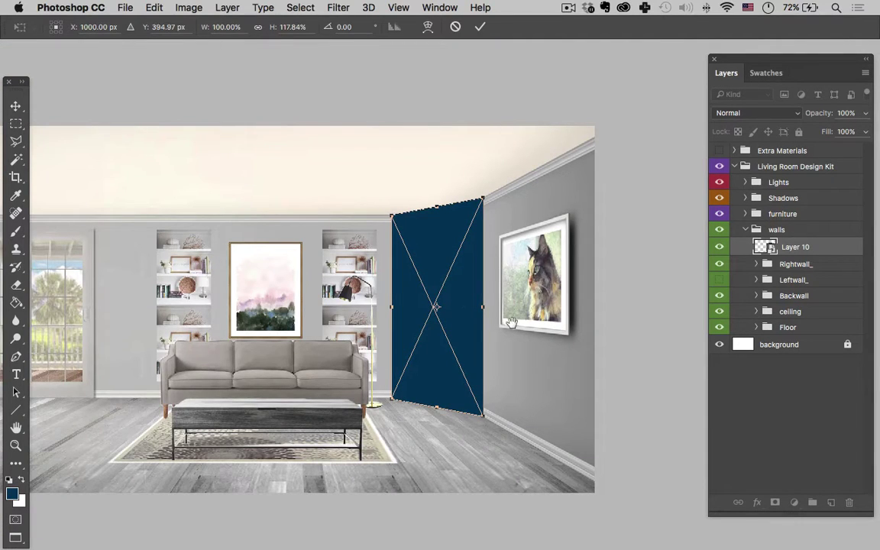
pyautogui.moveTo(510, 323); pyautogui.dragTo(603, 312)
pyautogui.press('Return')
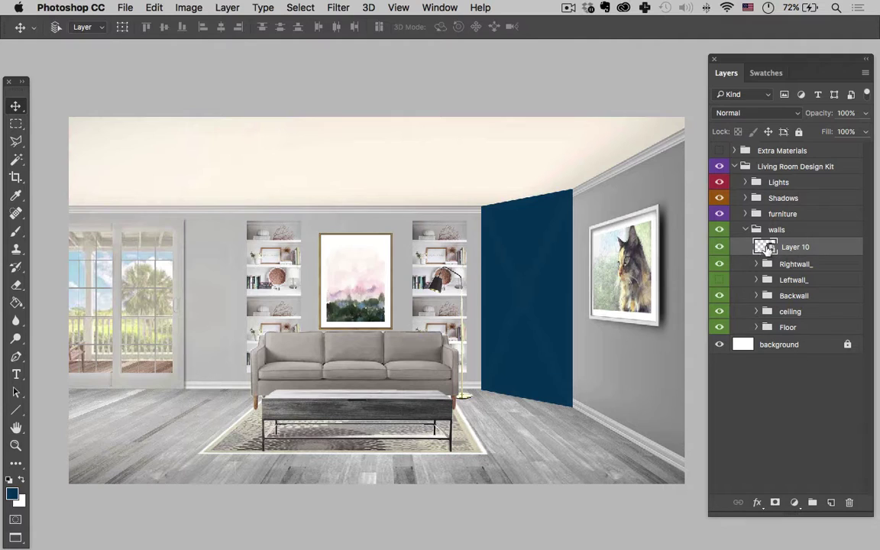
# - Open the contents of the Layer 10 smart object and of the rightwall smart object inside the Rightwall_ group
pyautogui.doubleClick(765, 247)
pyautogui.click(781, 263)
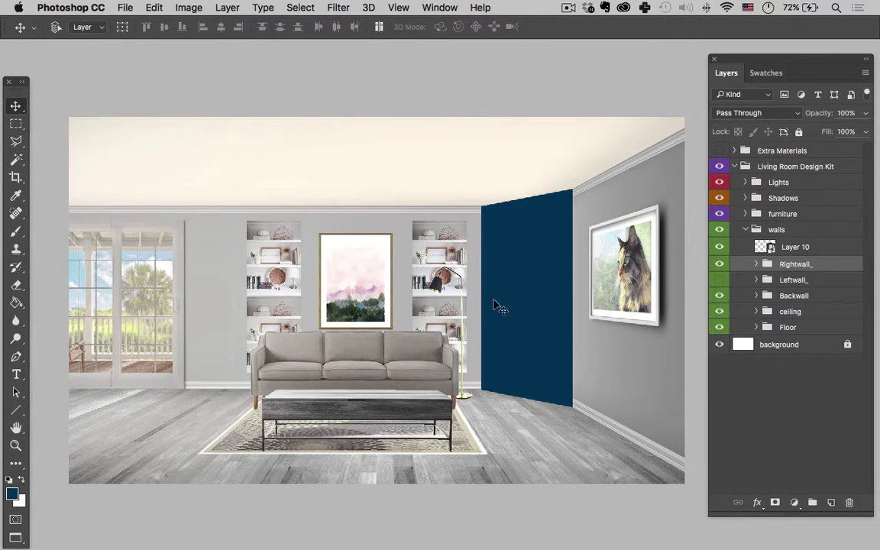
pyautogui.click(758, 264)
pyautogui.click(776, 298)
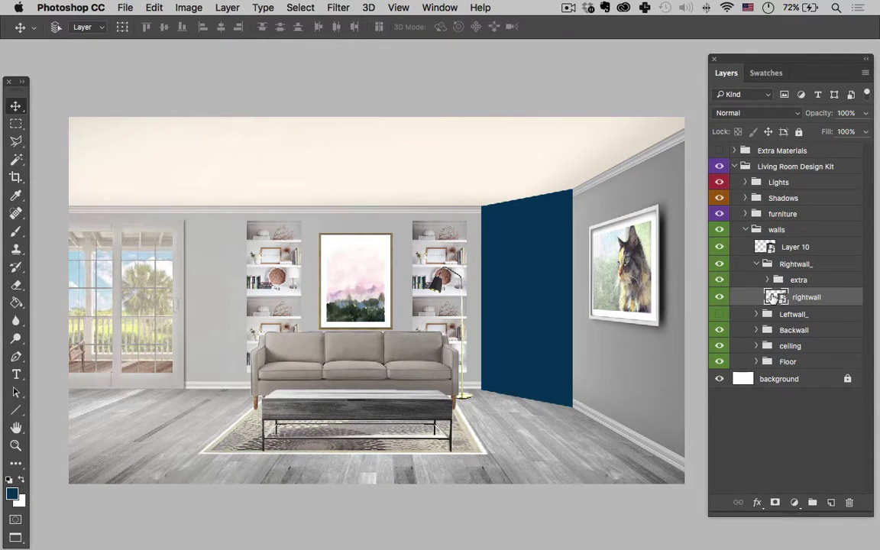
pyautogui.doubleClick(775, 297)
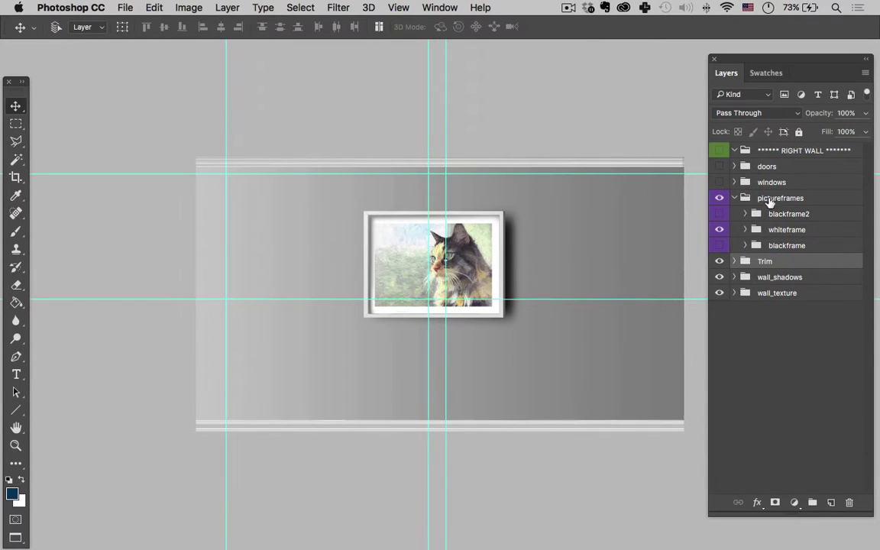
# - Collapse the pictureframes group and toggle the visibility of Trim and wall_texture to check what each contributes to the wall
pyautogui.click(735, 198)
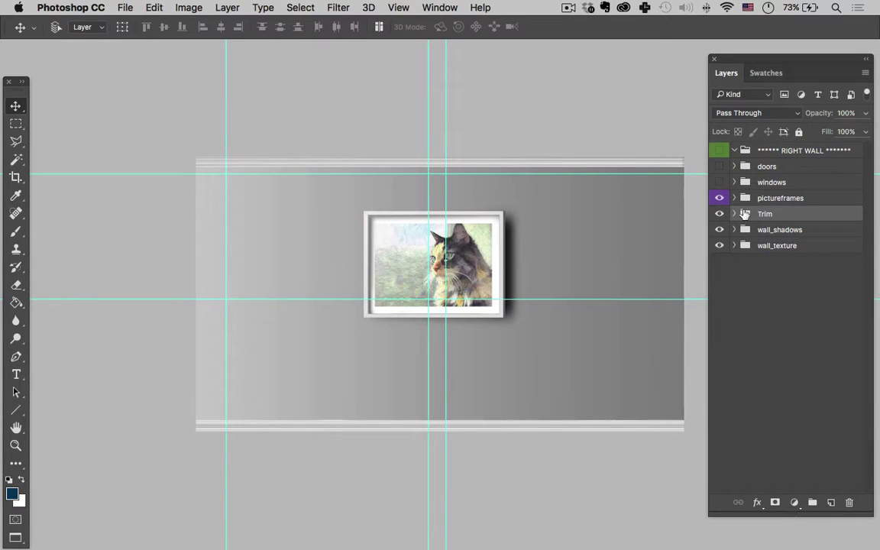
pyautogui.click(766, 231)
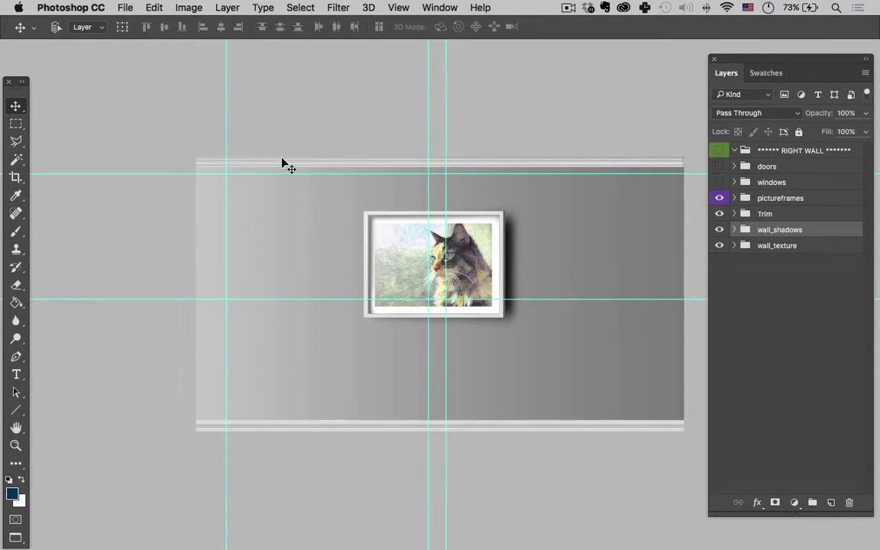
pyautogui.click(777, 215)
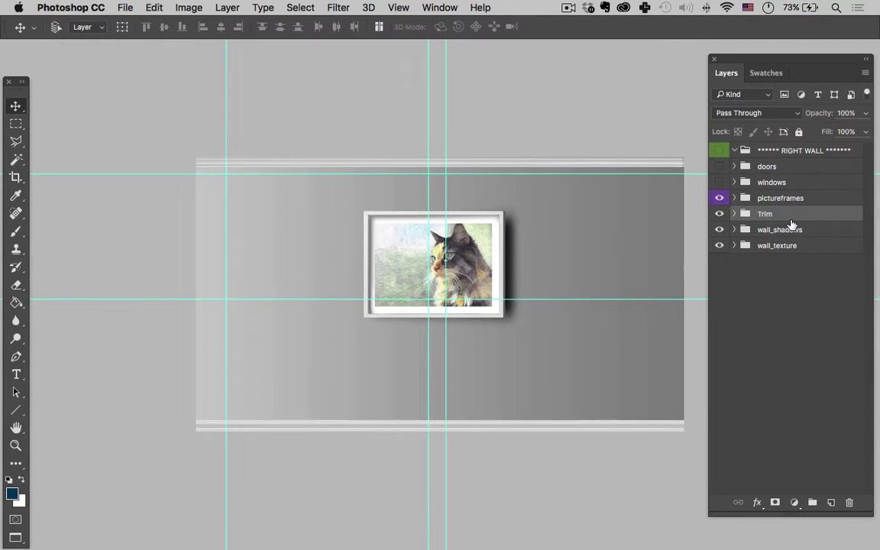
pyautogui.click(719, 215)
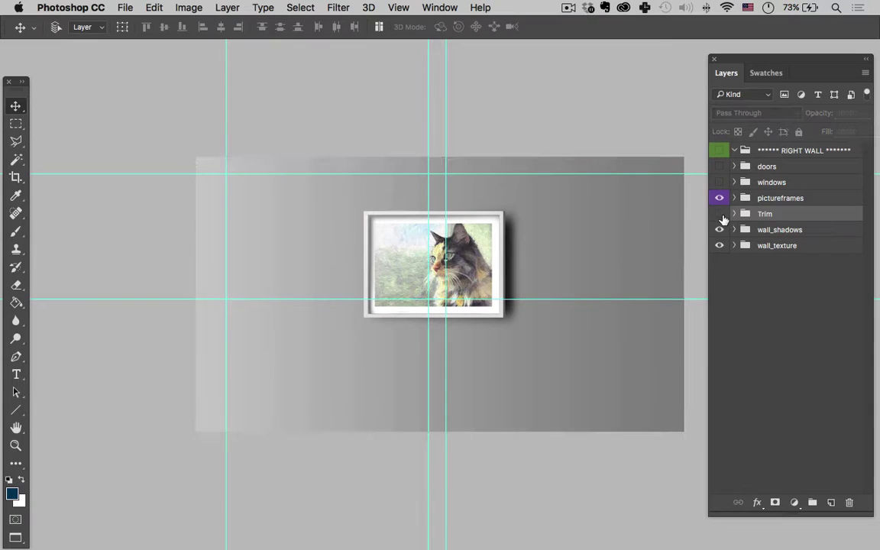
pyautogui.click(720, 214)
pyautogui.click(719, 245)
pyautogui.click(720, 245)
pyautogui.click(719, 245)
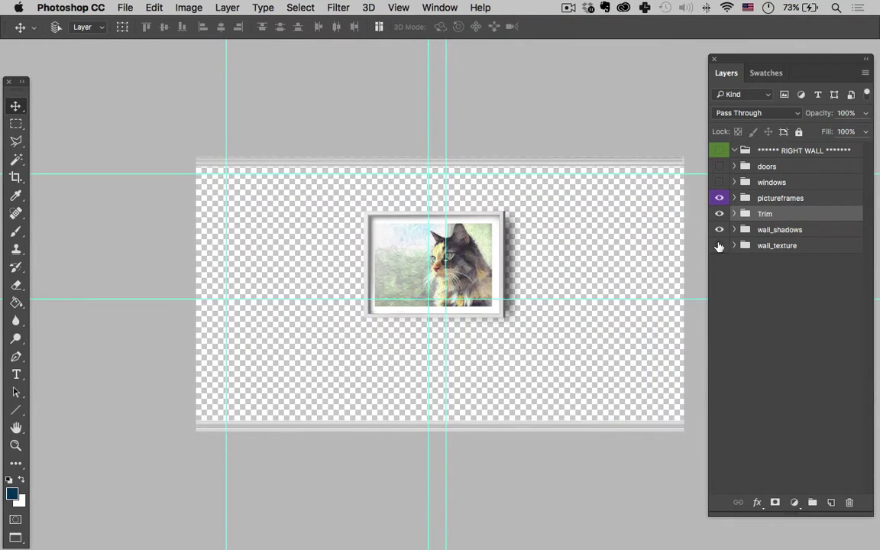
pyautogui.click(720, 245)
# - Group the Trim, wall_shadows and wall_texture groups together
pyautogui.click(775, 248)
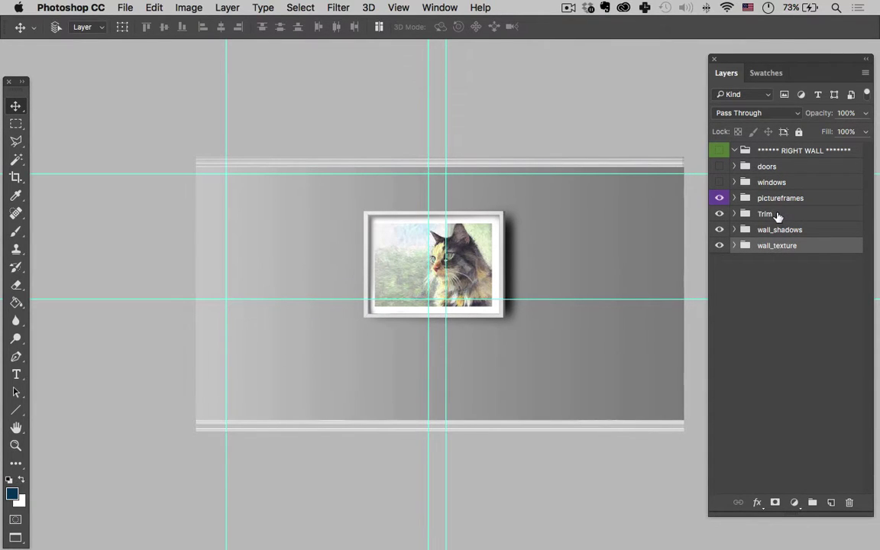
pyautogui.keyDown('shift'); pyautogui.click(770, 216); pyautogui.keyUp('shift')
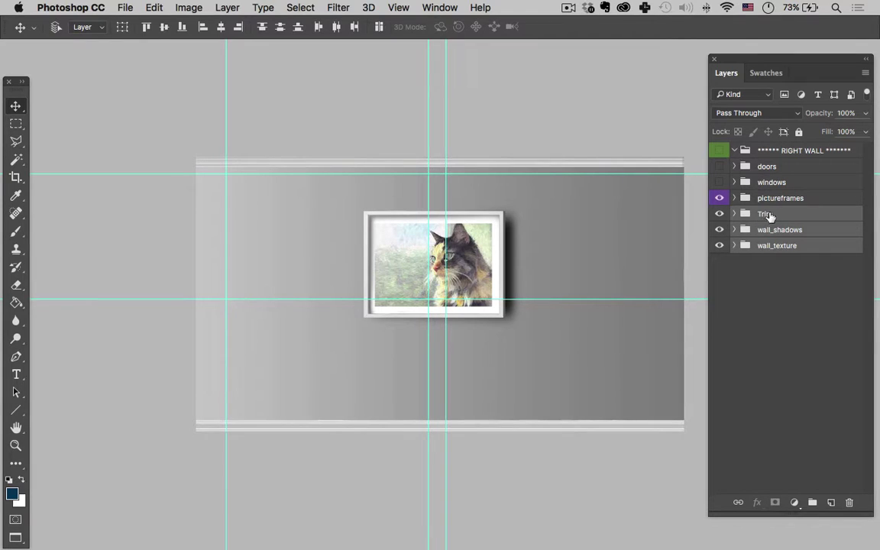
pyautogui.press('super+g')
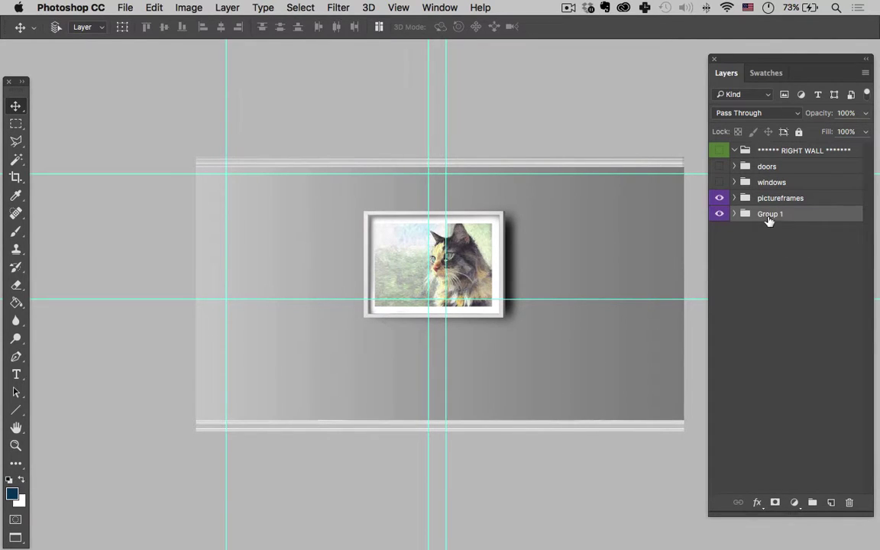
# - Duplicate Group 1 into the Layer 10.psb document under the name Group 1
pyautogui.click(228, 9)
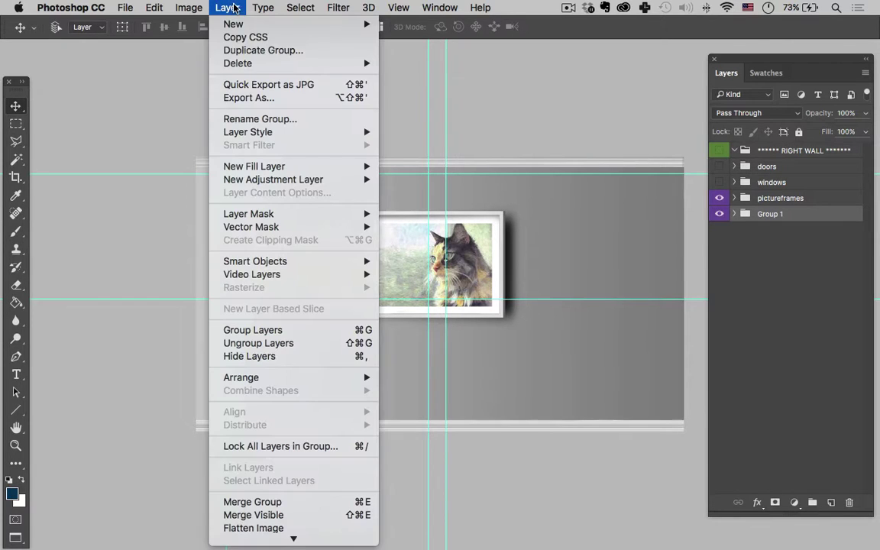
pyautogui.click(252, 50)
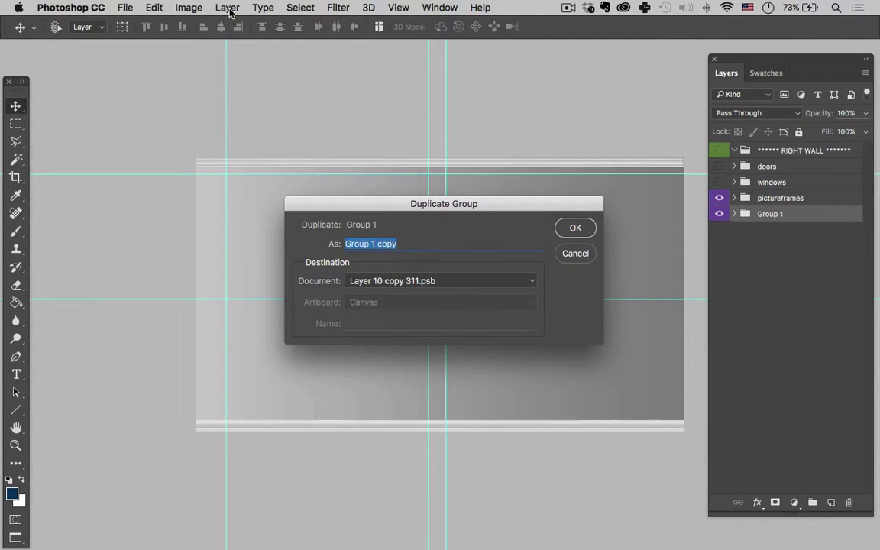
pyautogui.click(478, 287)
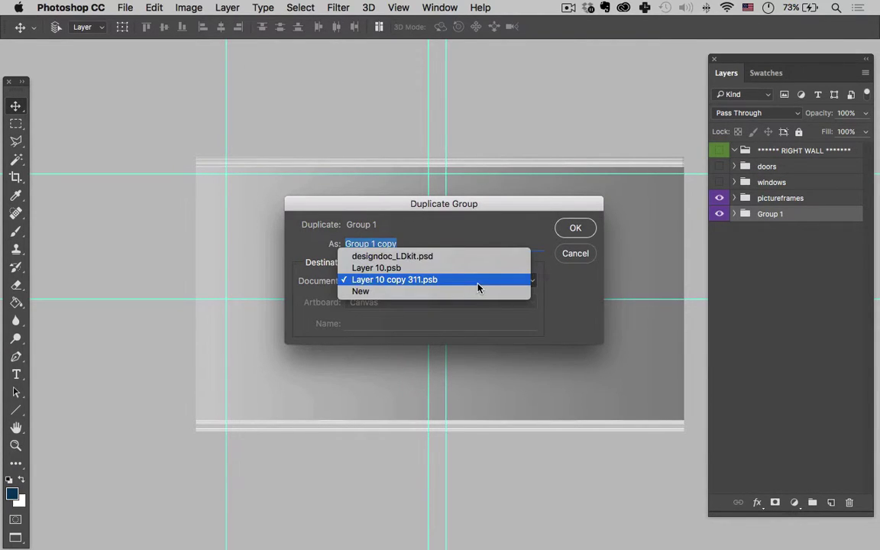
pyautogui.click(380, 268)
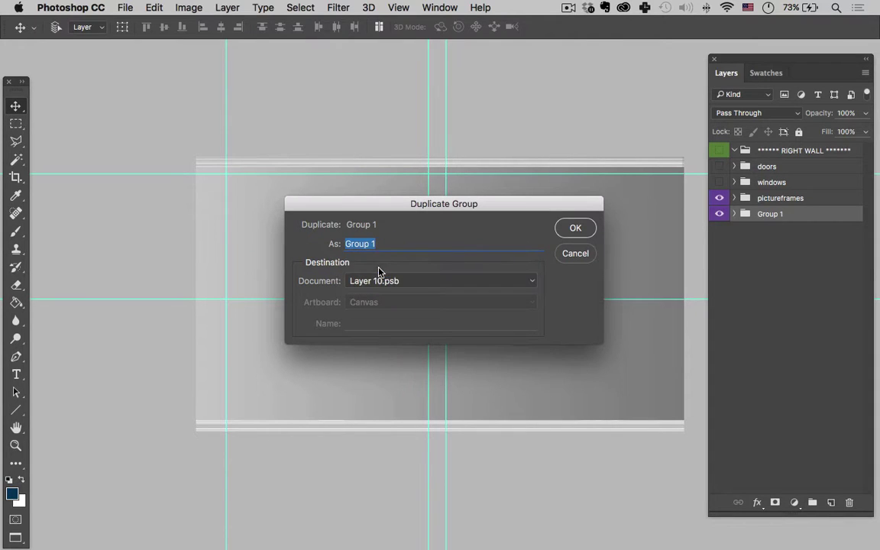
pyautogui.click(580, 227)
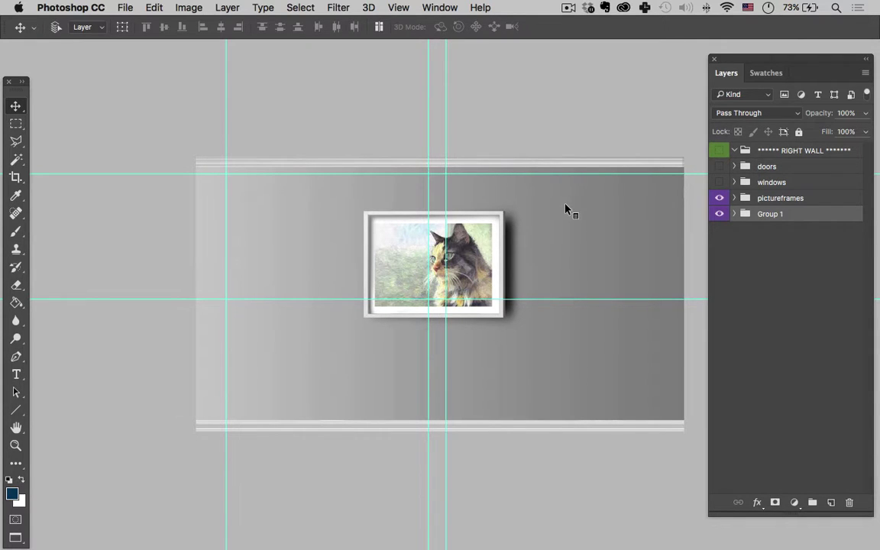
# - Switch to the Layer 10.psb document and nudge Group 1 vertically until it is centered over the blue layer
pyautogui.hotkey('ctrl', 'Tab')
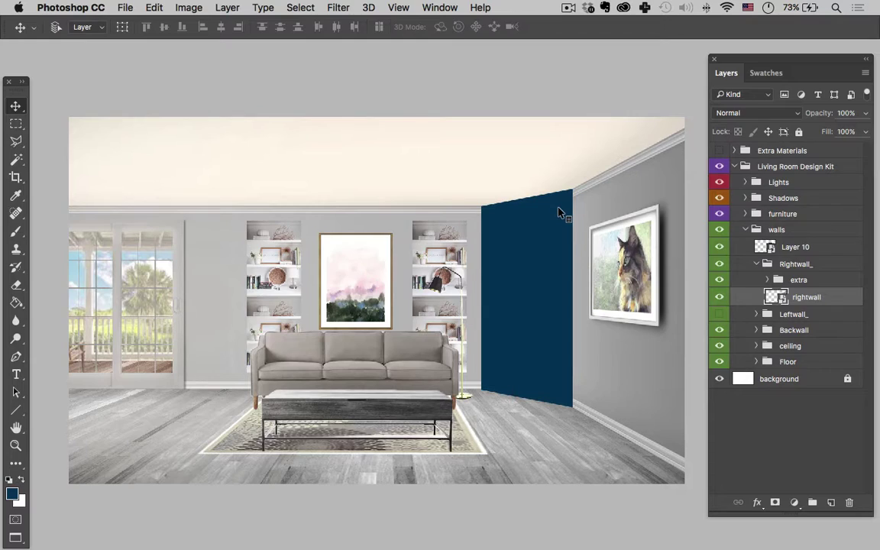
pyautogui.hotkey('ctrl', 'Tab')
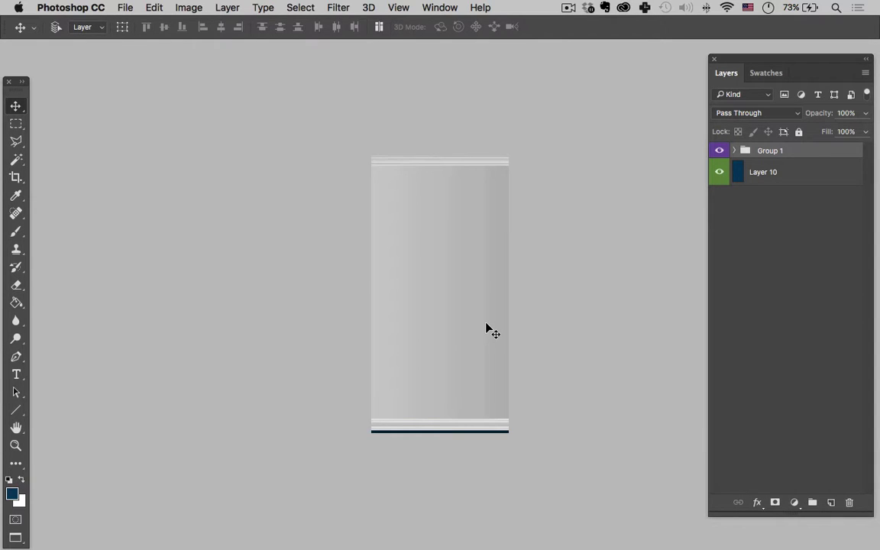
pyautogui.press('Up')
pyautogui.press('Up')
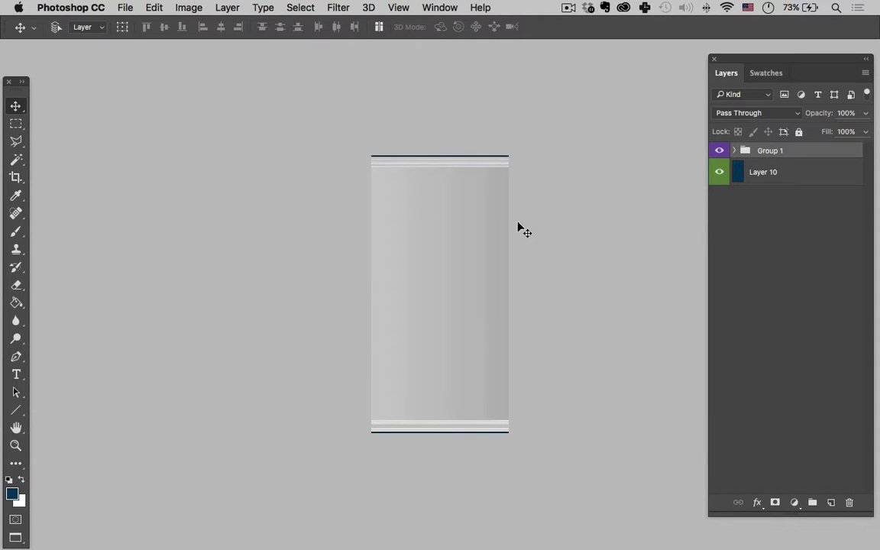
# - Expand Group 1 and pull the crop's upper edge inward past the dark blue strip above the top trim
pyautogui.click(734, 150)
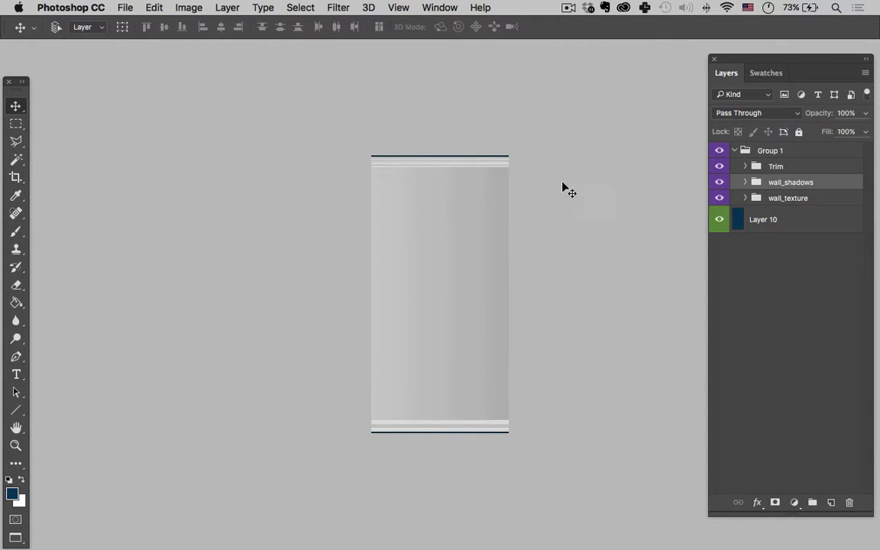
pyautogui.click(15, 177)
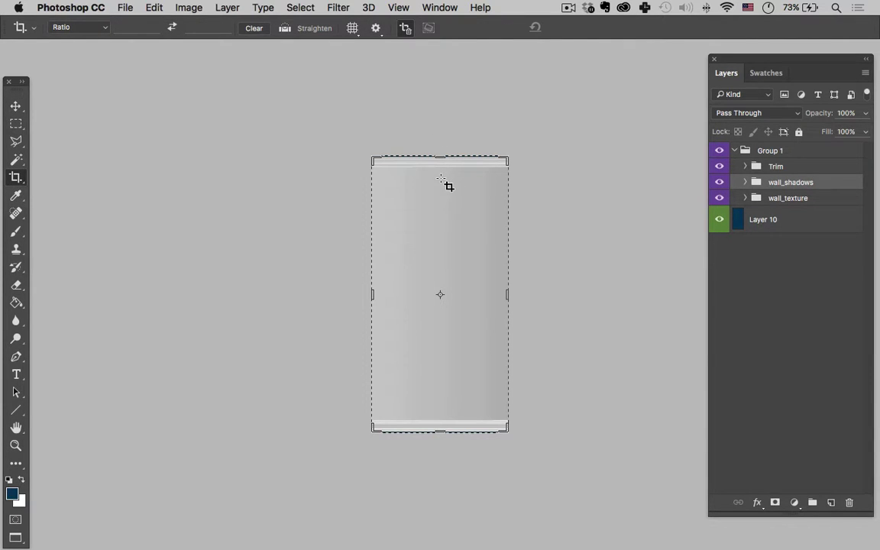
pyautogui.press('super+equal')
pyautogui.press('super+equal')
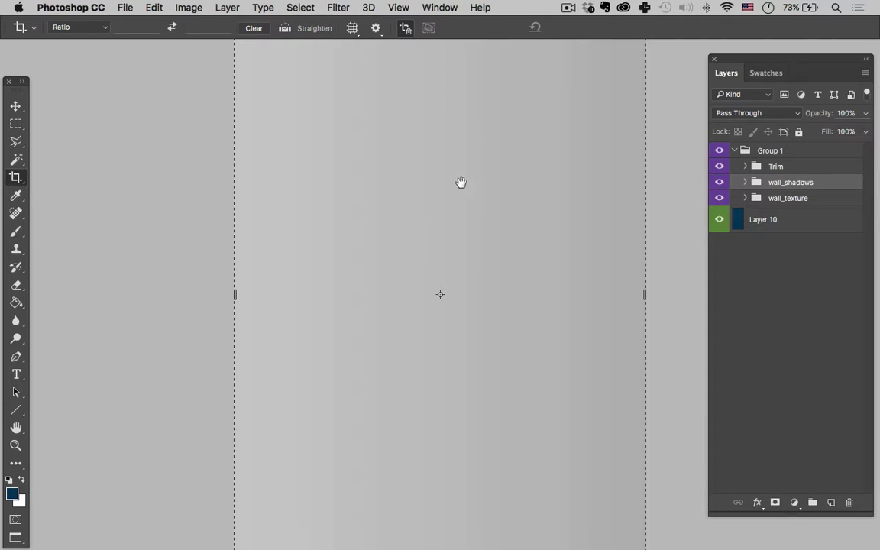
pyautogui.moveTo(442, 275); pyautogui.dragTo(434, 393)
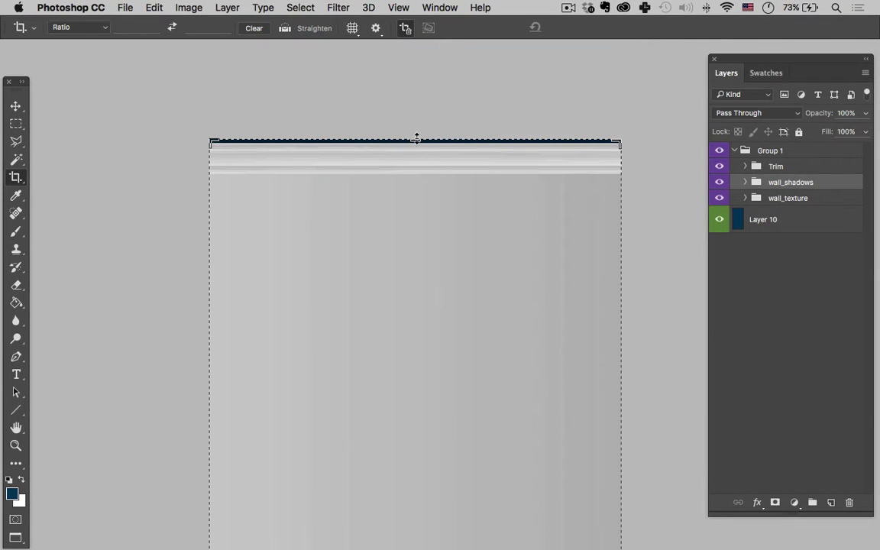
pyautogui.moveTo(416, 138); pyautogui.dragTo(417, 139)
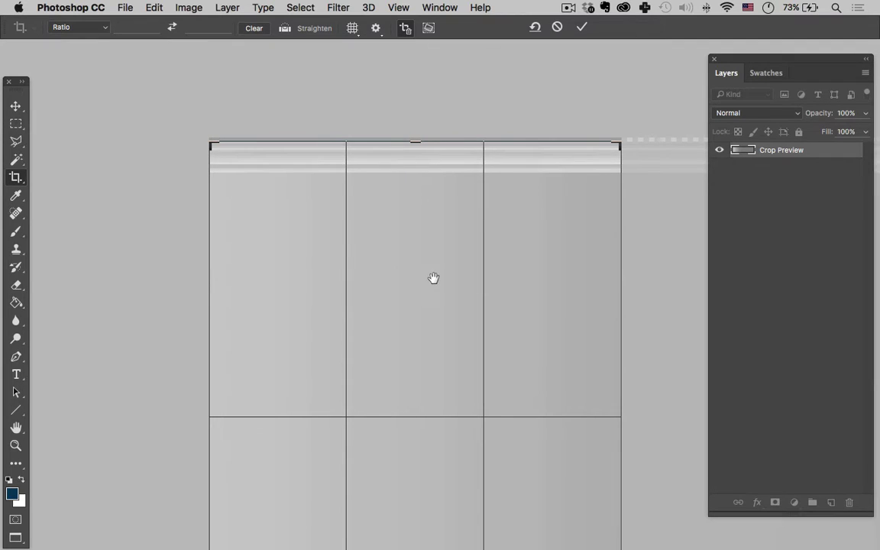
# - Pull the crop's lower edge inward past the blue strip below the bottom trim and apply the crop
pyautogui.scroll(-10, 433, 277)
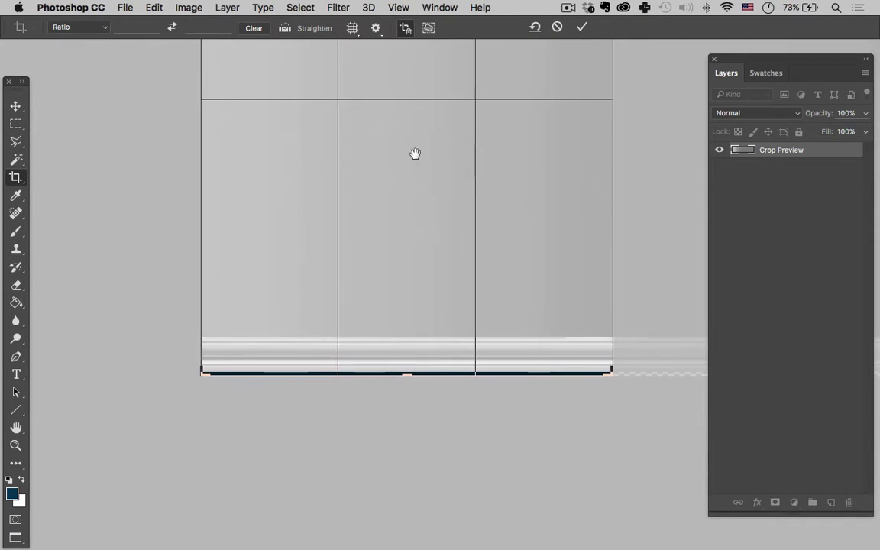
pyautogui.moveTo(408, 373); pyautogui.dragTo(409, 373)
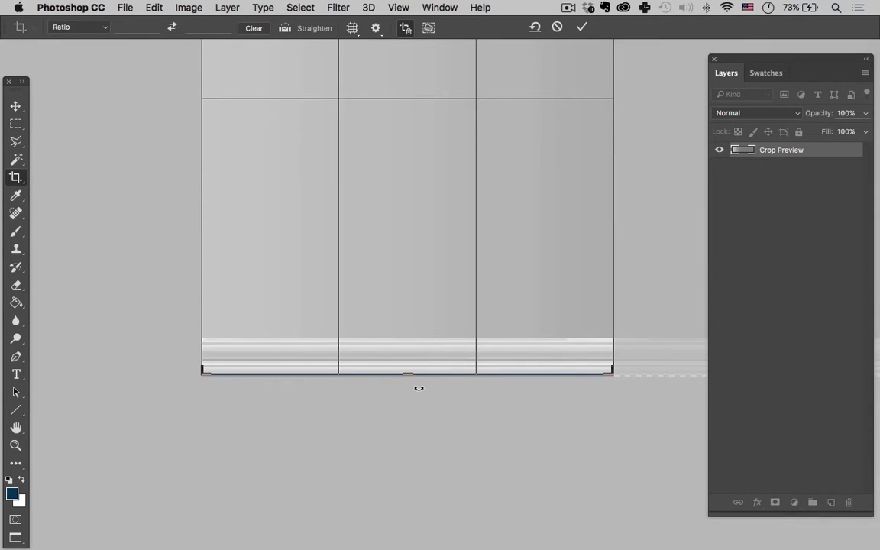
pyautogui.moveTo(434, 320); pyautogui.dragTo(434, 484)
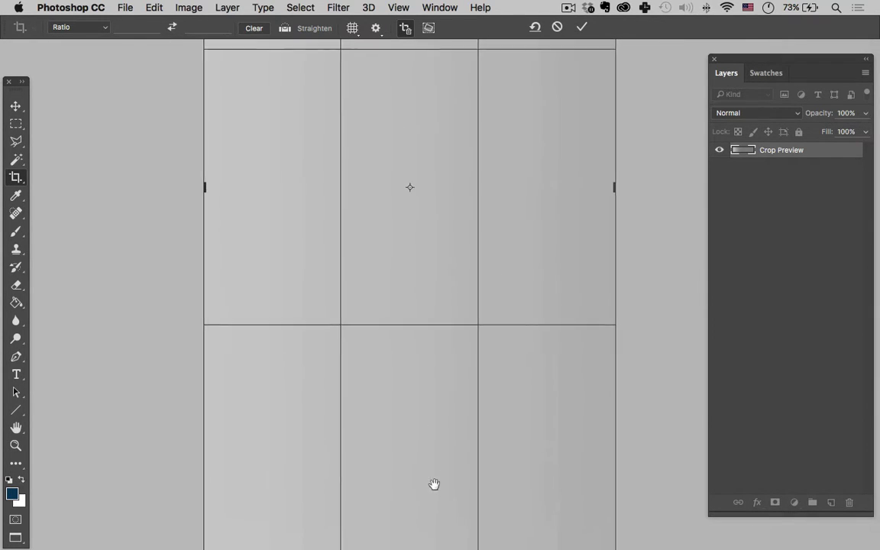
pyautogui.moveTo(438, 334); pyautogui.dragTo(446, 487)
pyautogui.moveTo(406, 443); pyautogui.dragTo(450, 491)
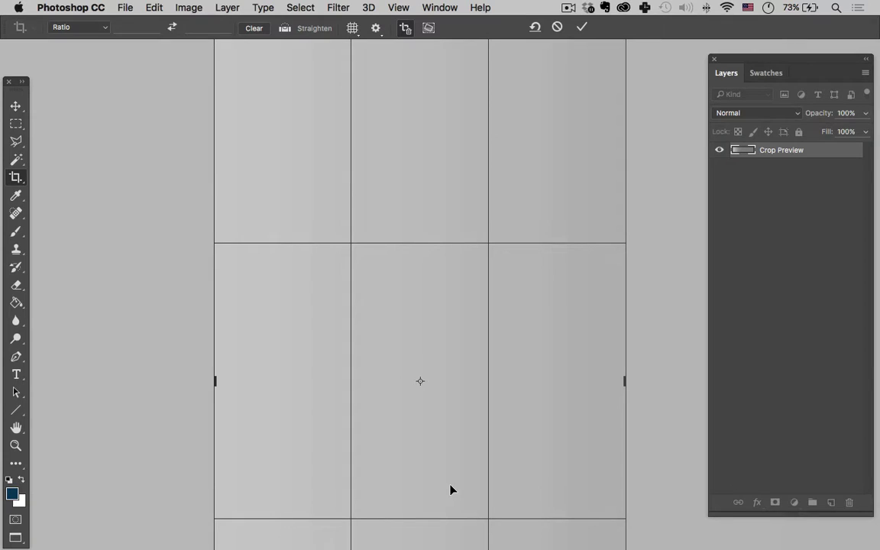
pyautogui.press('super+minus')
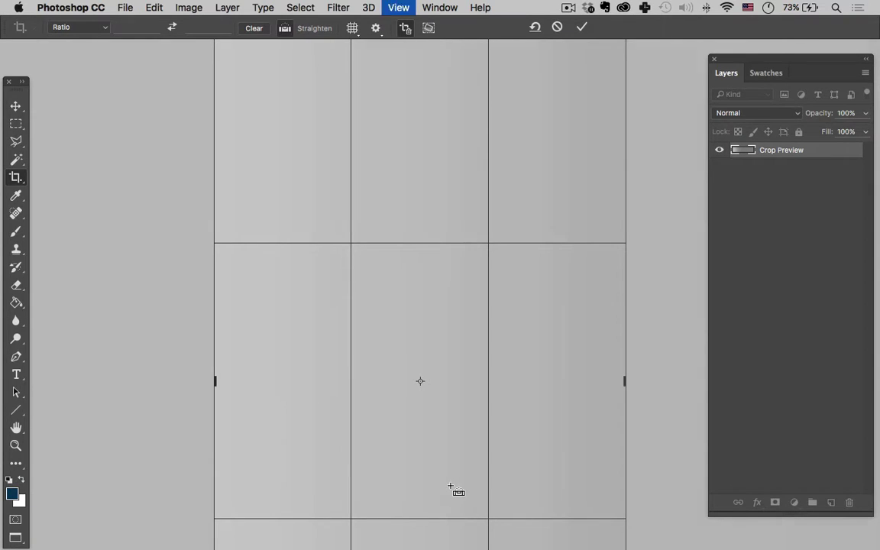
pyautogui.press('super+minus')
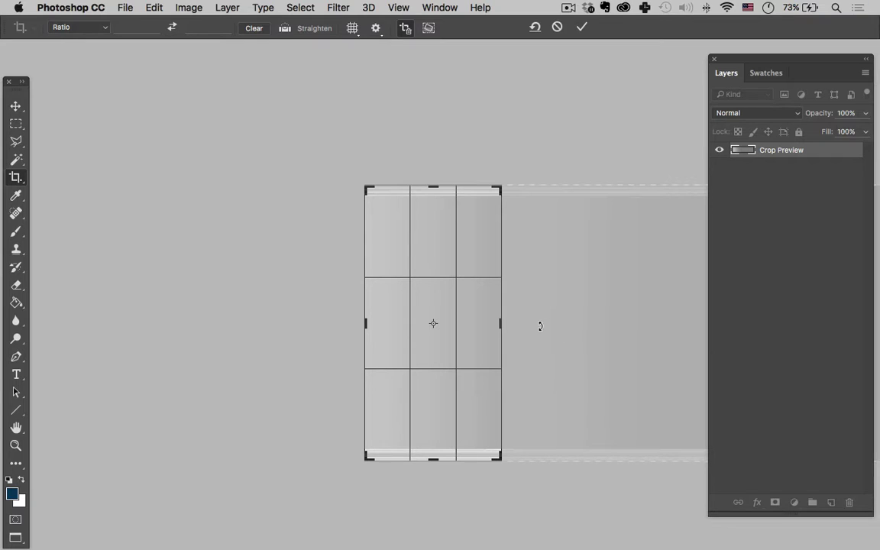
pyautogui.press('Return')
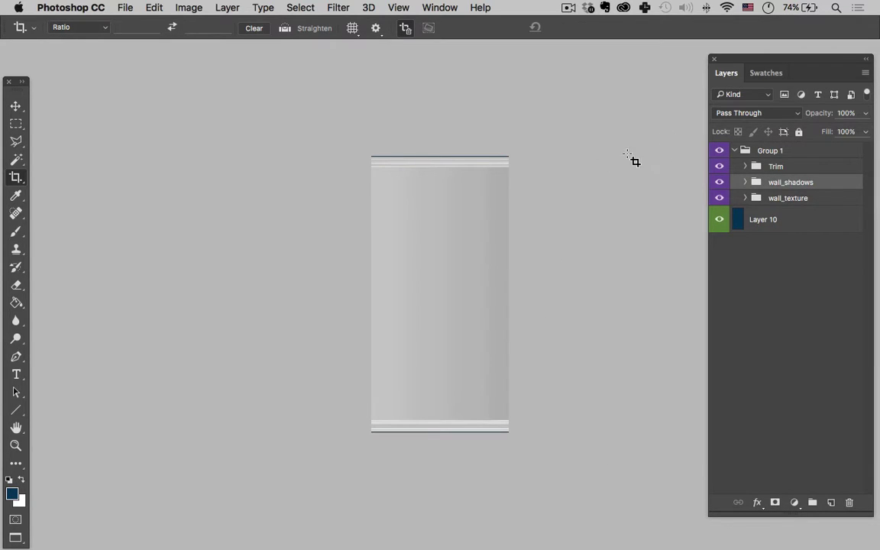
# - Save the Layer 10 smart object contents and return to the living room document
pyautogui.press('super')
pyautogui.press('super+s')
pyautogui.hotkey('ctrl', 'Tab')
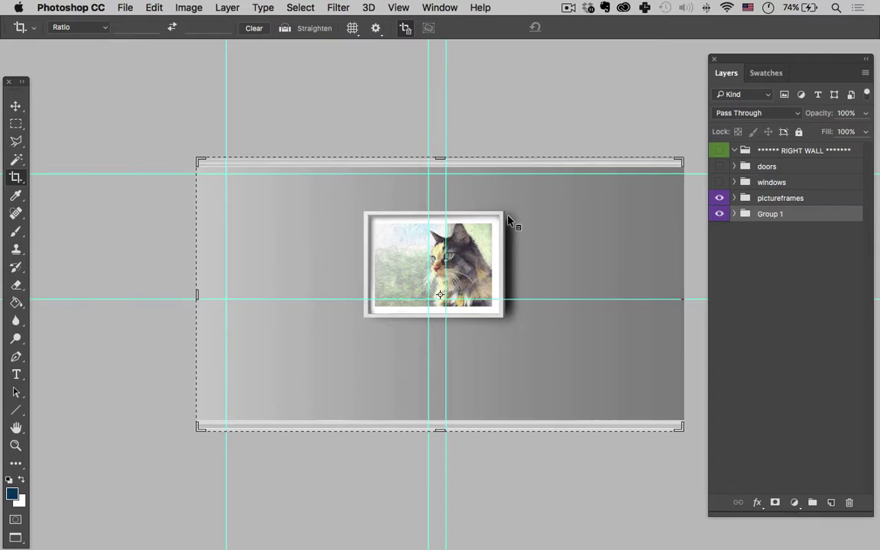
pyautogui.press('super+w')
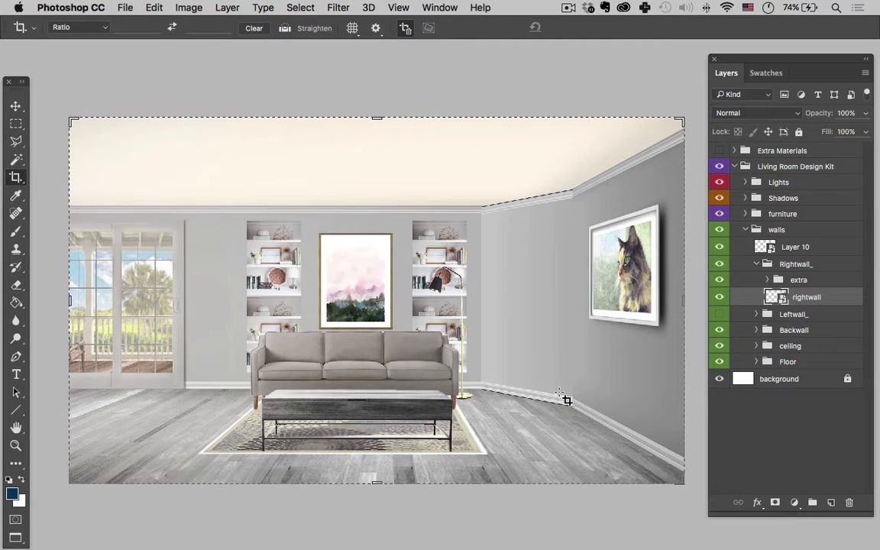
# - Examine up close how the angled wall's upper and lower trim meets the ceiling, floor and neighbouring walls
pyautogui.press('b')
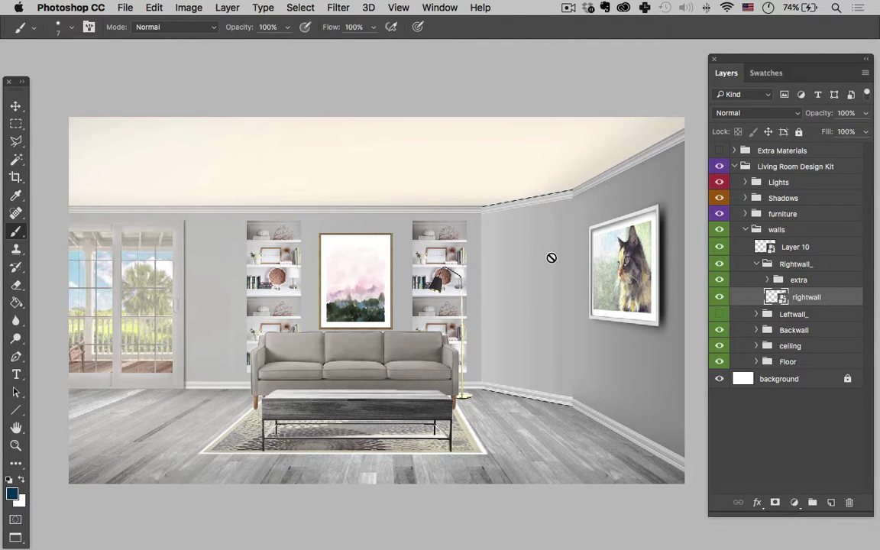
pyautogui.press('z')
pyautogui.click(549, 367)
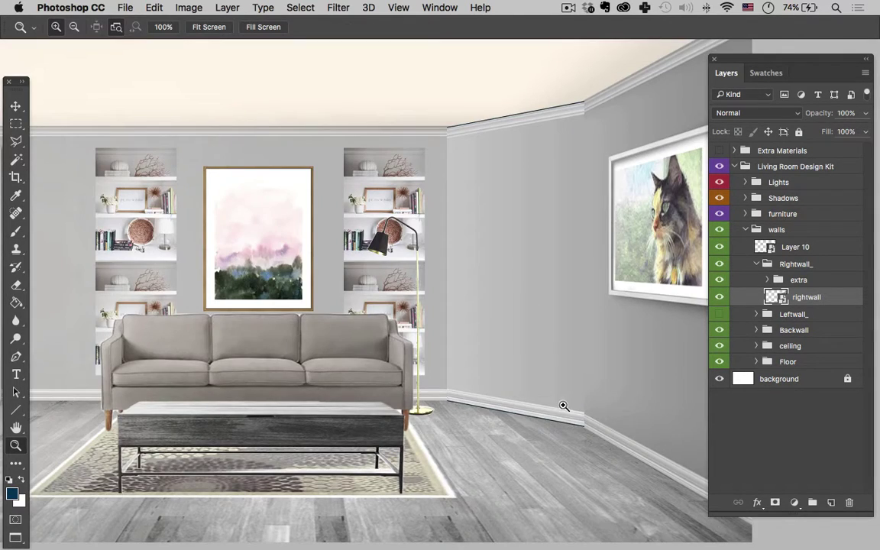
pyautogui.click(592, 126)
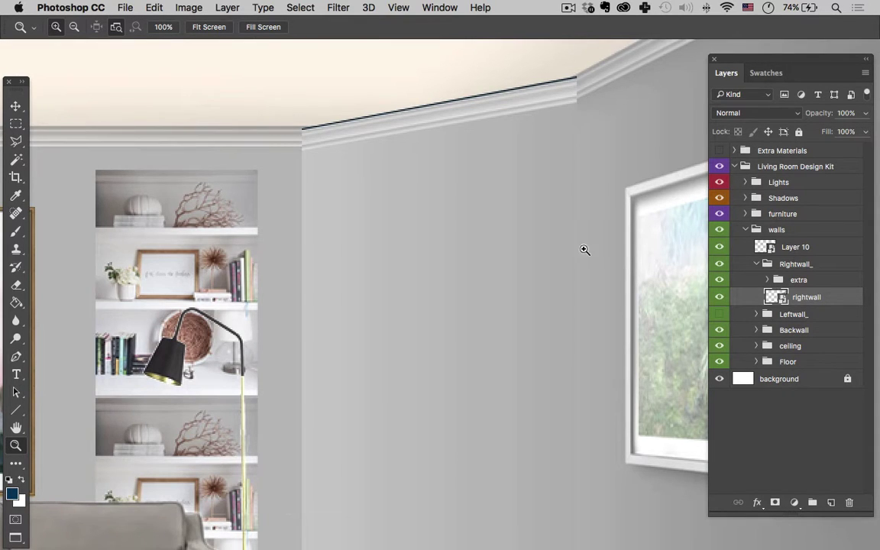
pyautogui.moveTo(584, 250); pyautogui.dragTo(583, 216)
pyautogui.scroll(2, 580, 262)
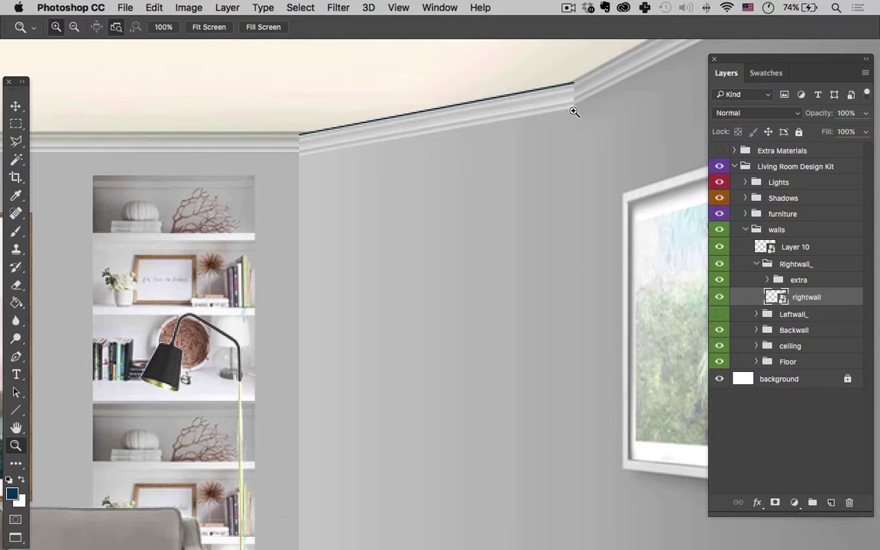
pyautogui.scroll(-10, 579, 196)
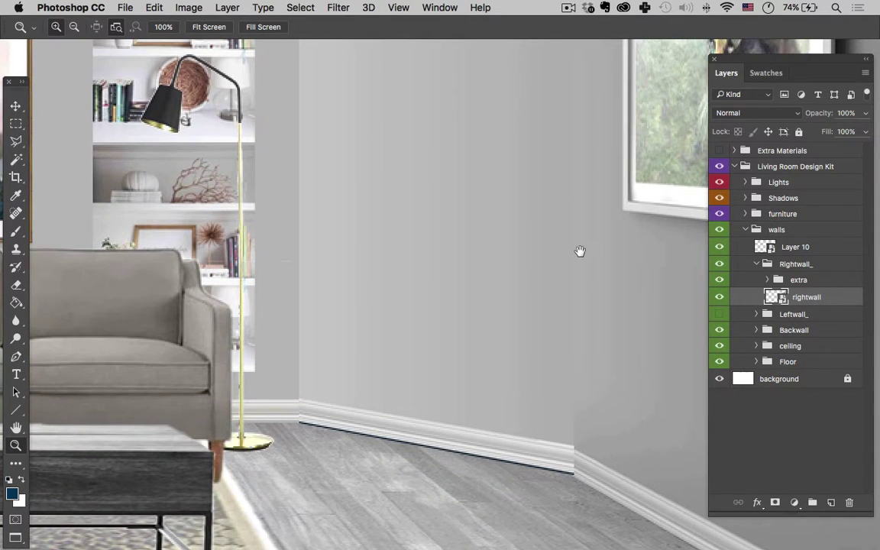
pyautogui.moveTo(579, 248); pyautogui.dragTo(580, 328)
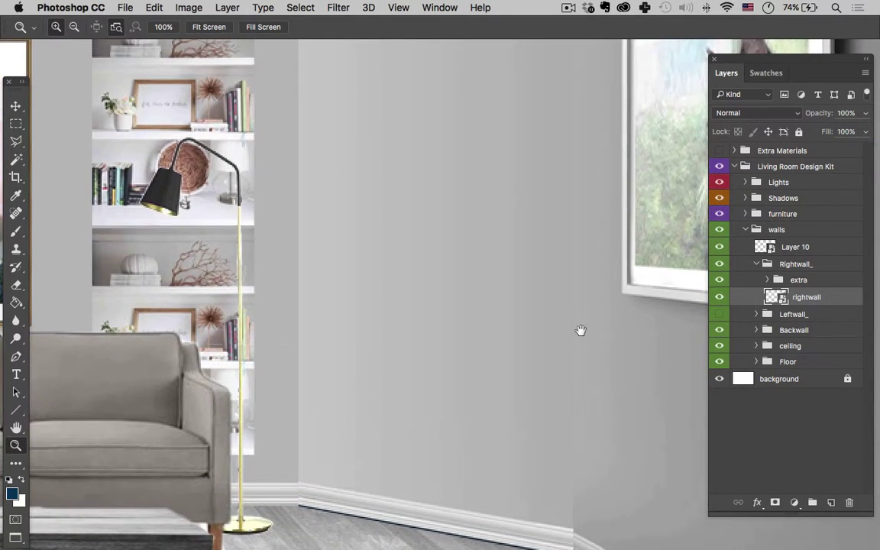
pyautogui.keyDown('alt'); pyautogui.click(578, 231); pyautogui.keyUp('alt')
pyautogui.keyDown('alt'); pyautogui.click(577, 238); pyautogui.keyUp('alt')
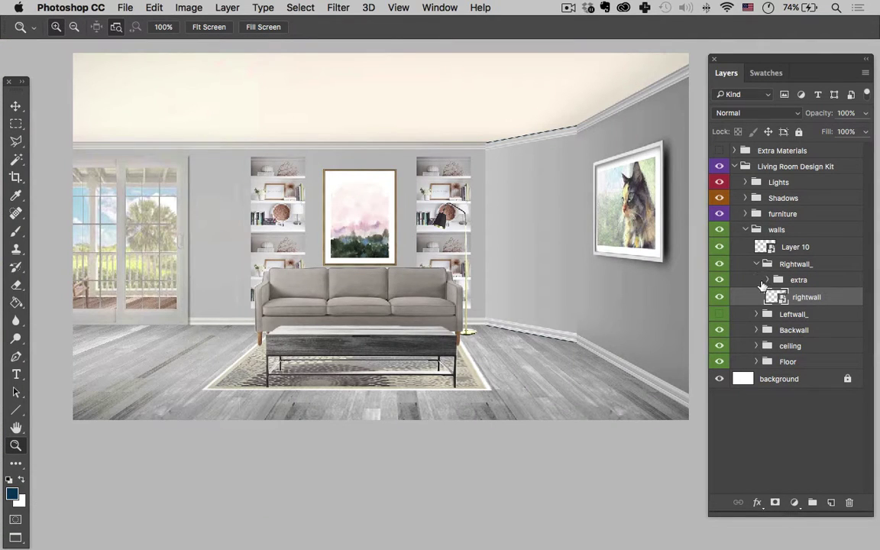
# - Open the Layer 10 smart object and nudge trimTop in the molding group up to cover the blue line at the wall's upper edge
pyautogui.doubleClick(766, 247)
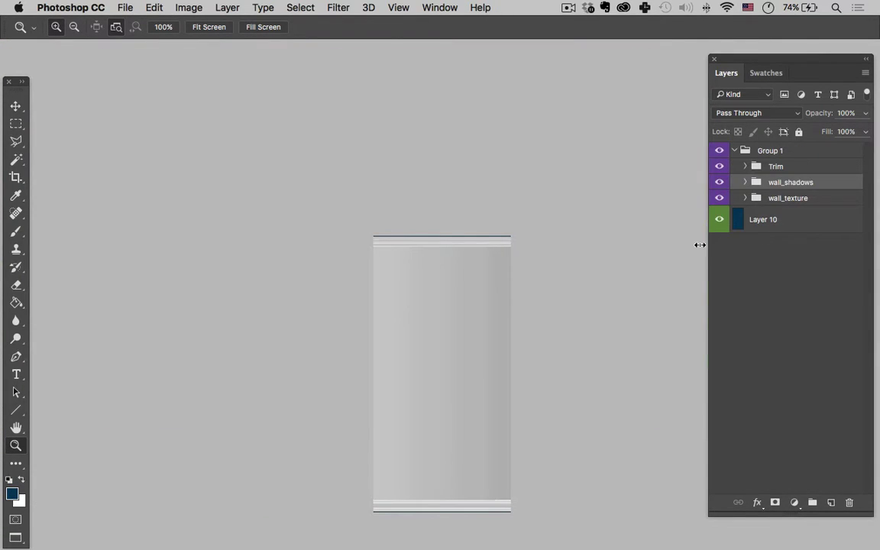
pyautogui.moveTo(572, 237); pyautogui.dragTo(594, 171)
pyautogui.click(756, 166)
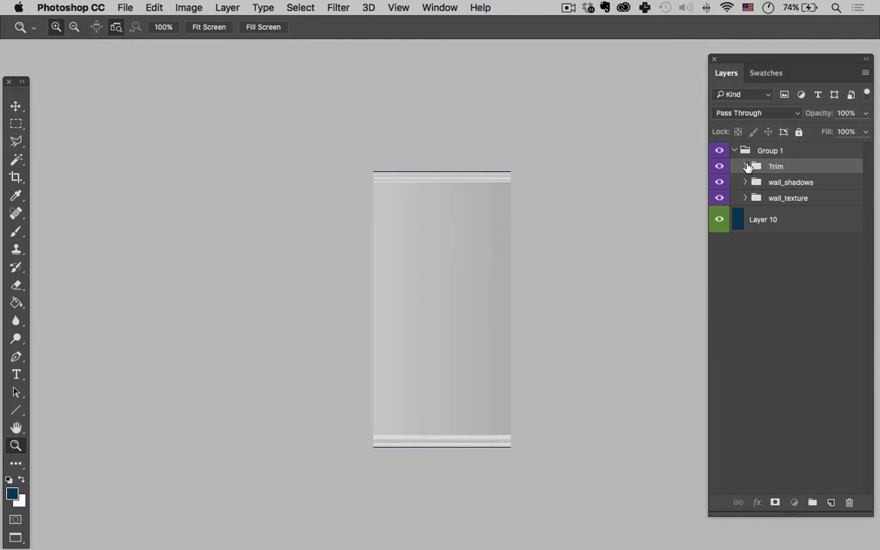
pyautogui.click(745, 166)
pyautogui.click(799, 237)
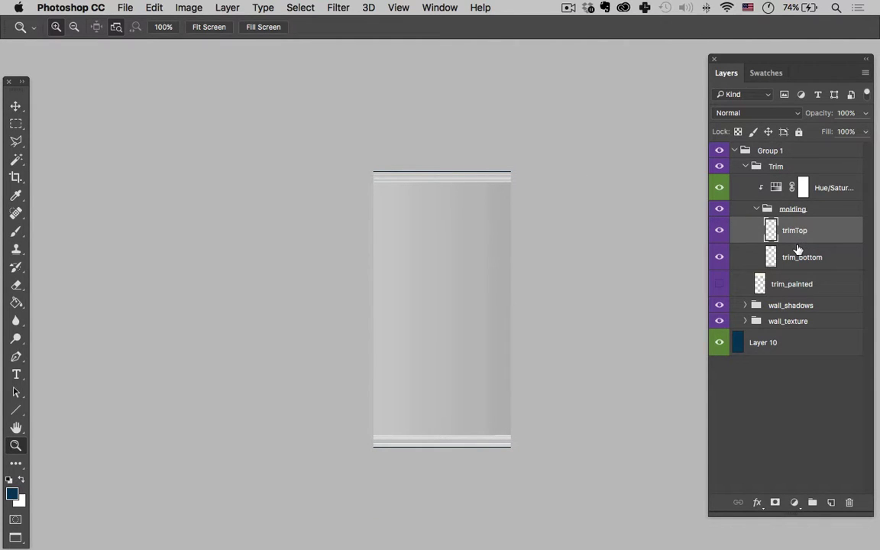
pyautogui.press('v')
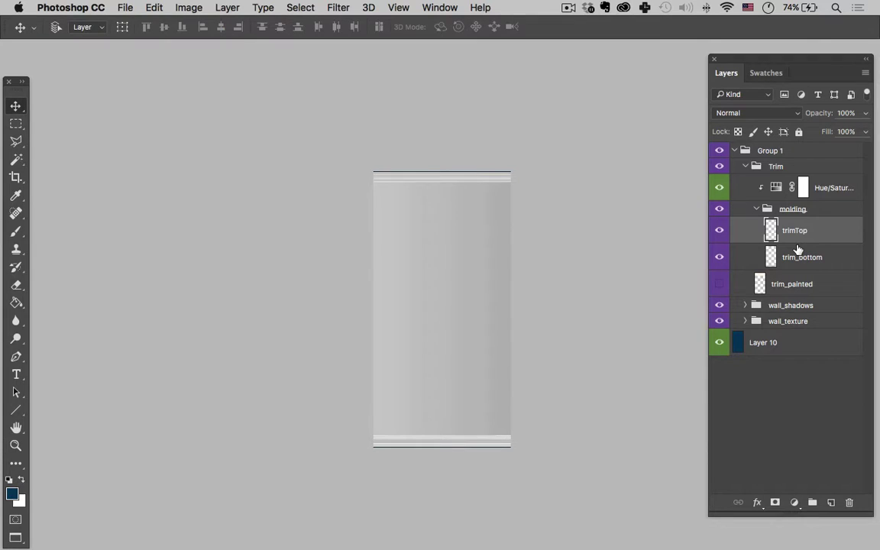
pyautogui.press('Down')
pyautogui.press('Down')
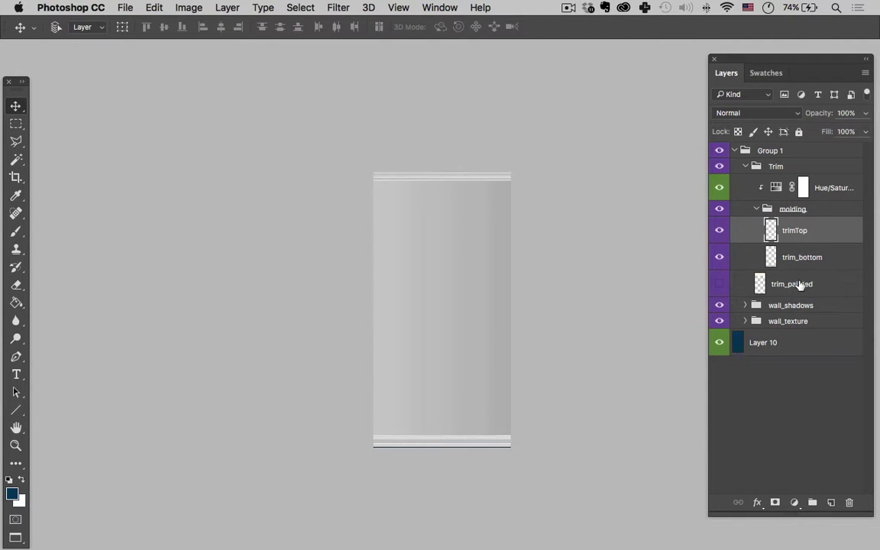
# - Nudge the trim_bottom layer down to cover the blue line at the wall's lower edge
pyautogui.click(799, 285)
pyautogui.click(823, 265)
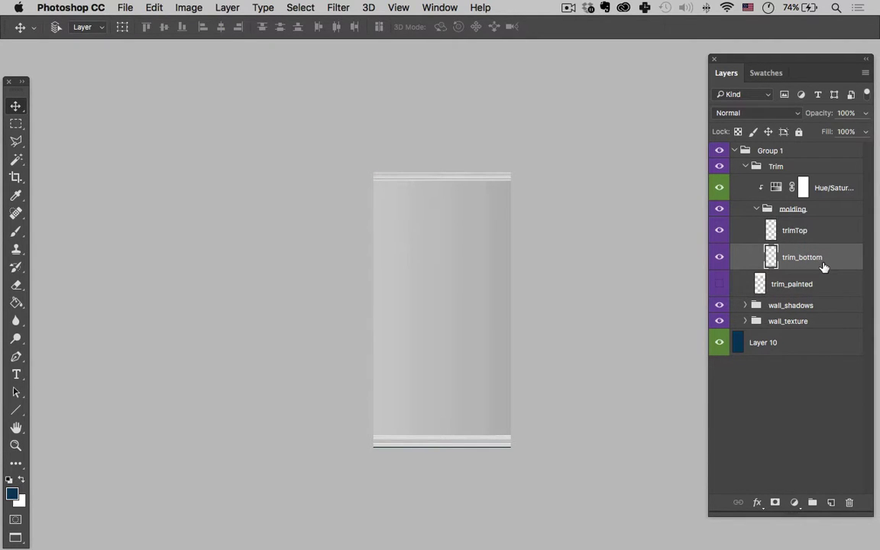
pyautogui.press('Down')
pyautogui.press('Down')
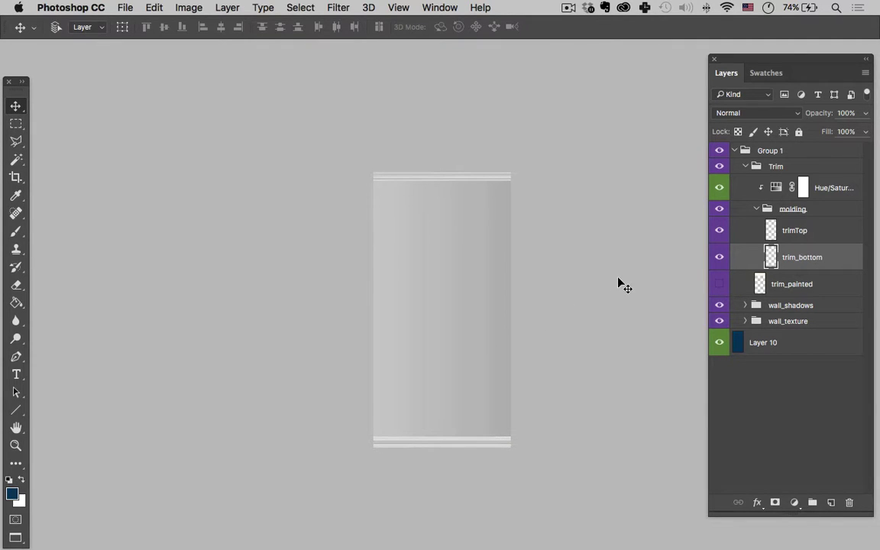
# - Save and close the edited smart object, and return to the living room document
pyautogui.press('super+s')
pyautogui.press('super+w')
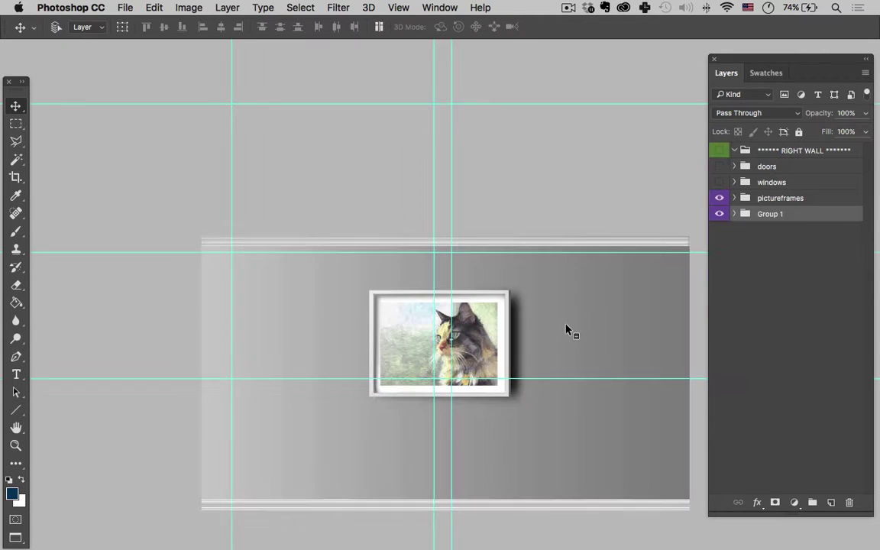
pyautogui.press('super+w')
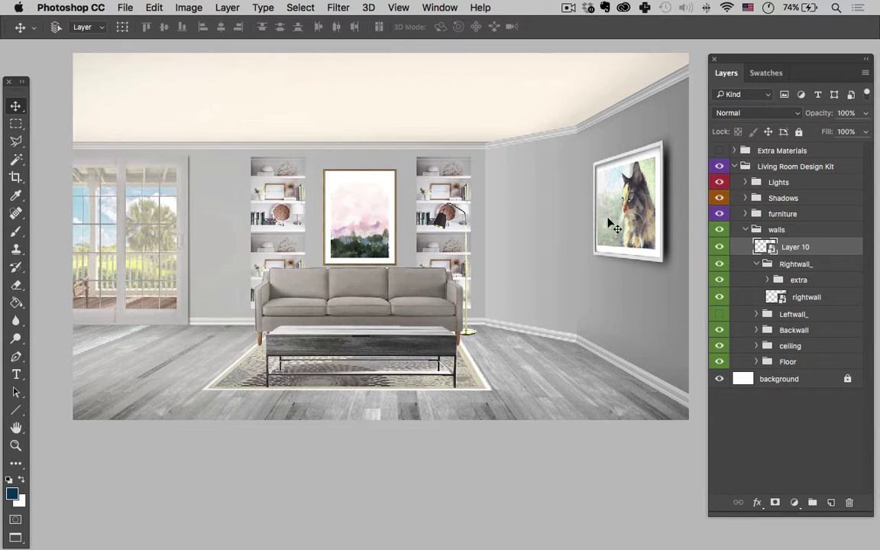
# - Check the perspective shape of the Layer 10 angled wall with Free Transform, leaving its shape as it is
pyautogui.moveTo(624, 216); pyautogui.dragTo(550, 232)
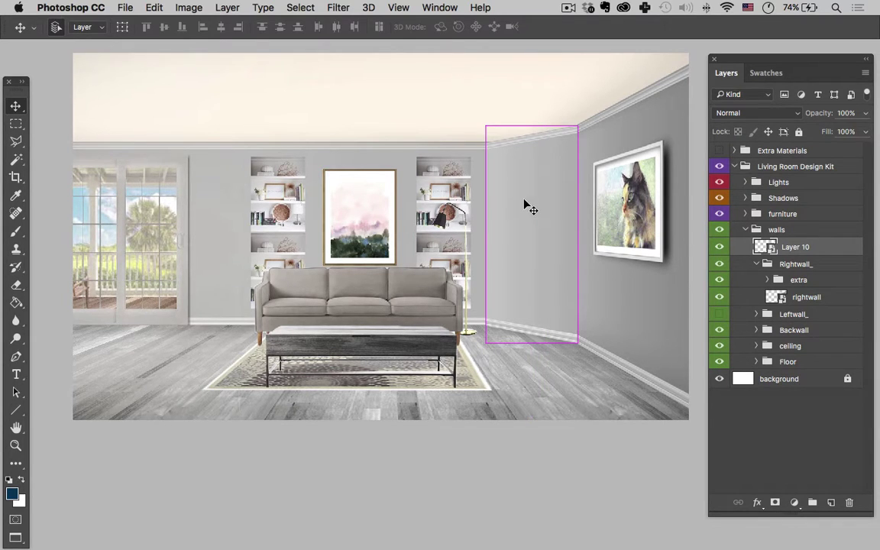
pyautogui.hotkey('ctrl', 't')
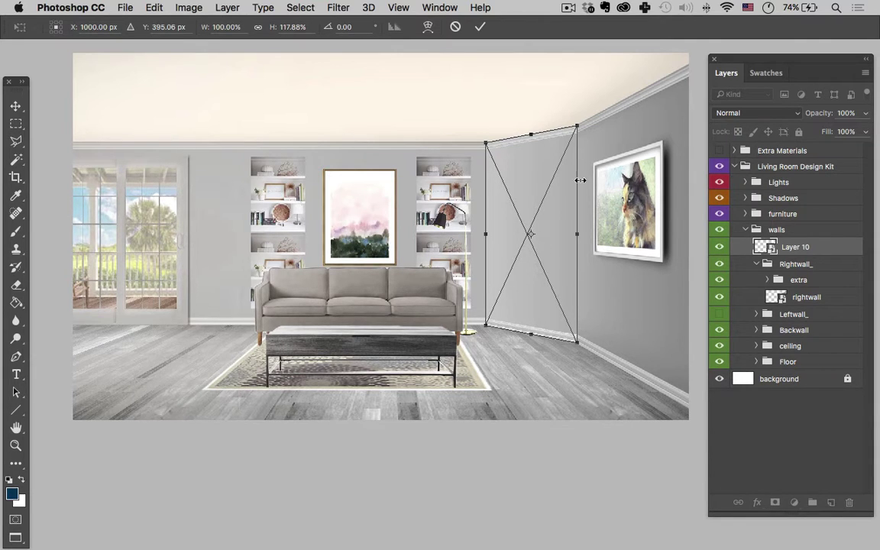
pyautogui.press('Return')
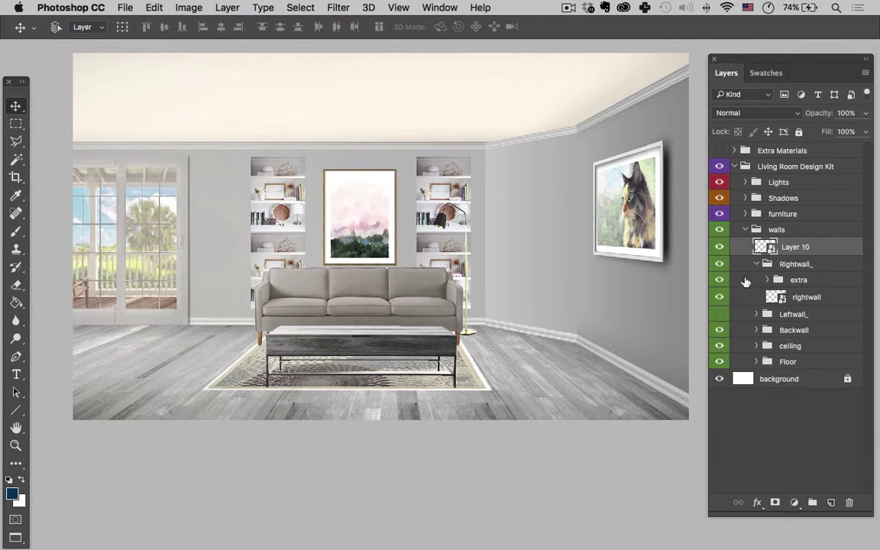
# - Open the Layer 10 and right wall smart objects, and identify the right wall's pictureframes group by toggling its visibility
pyautogui.doubleClick(764, 247)
pyautogui.press('super+w')
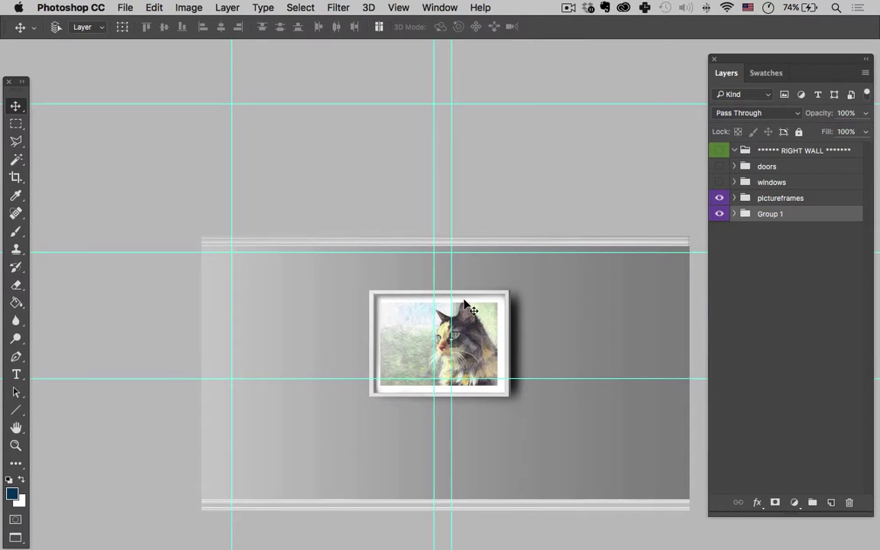
pyautogui.click(779, 201)
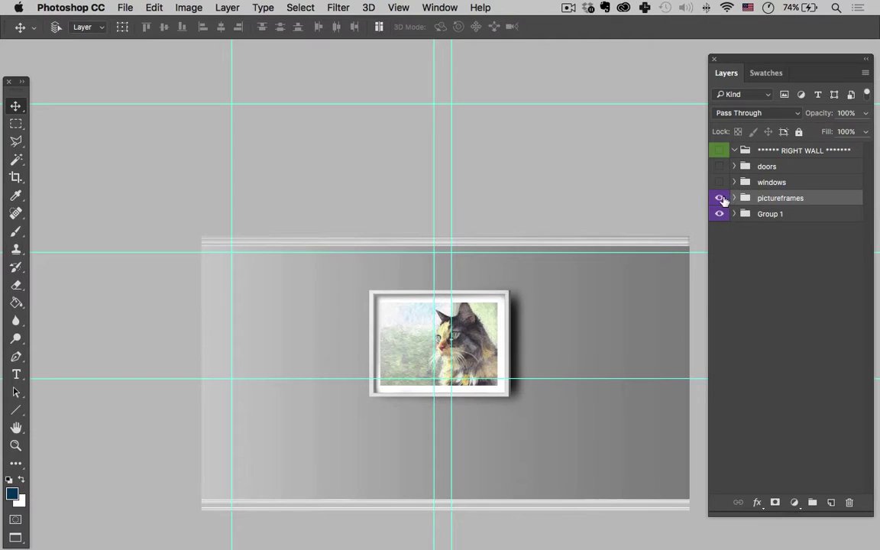
pyautogui.click(718, 198)
pyautogui.click(718, 198)
# - Duplicate the pictureframes group into Layer 10.psb under the name pictureframes, and switch to that document
pyautogui.click(226, 8)
pyautogui.click(265, 51)
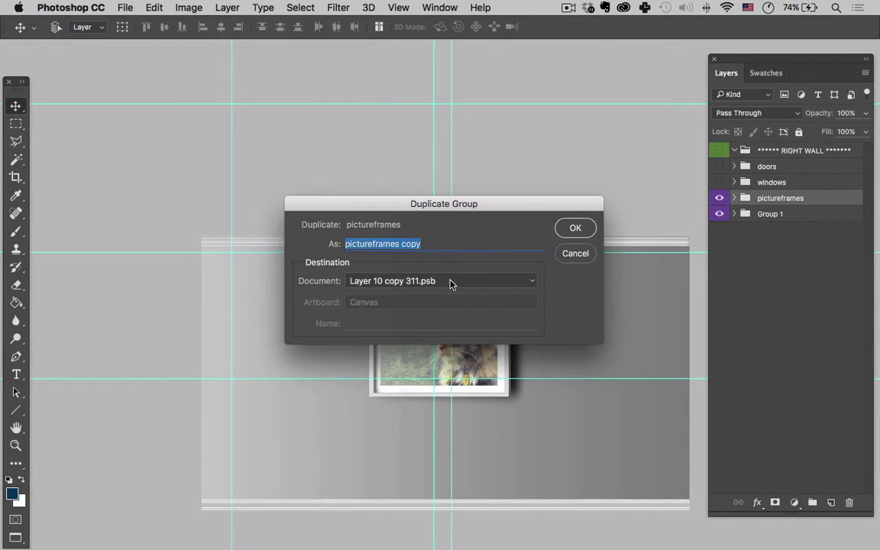
pyautogui.click(450, 283)
pyautogui.click(449, 269)
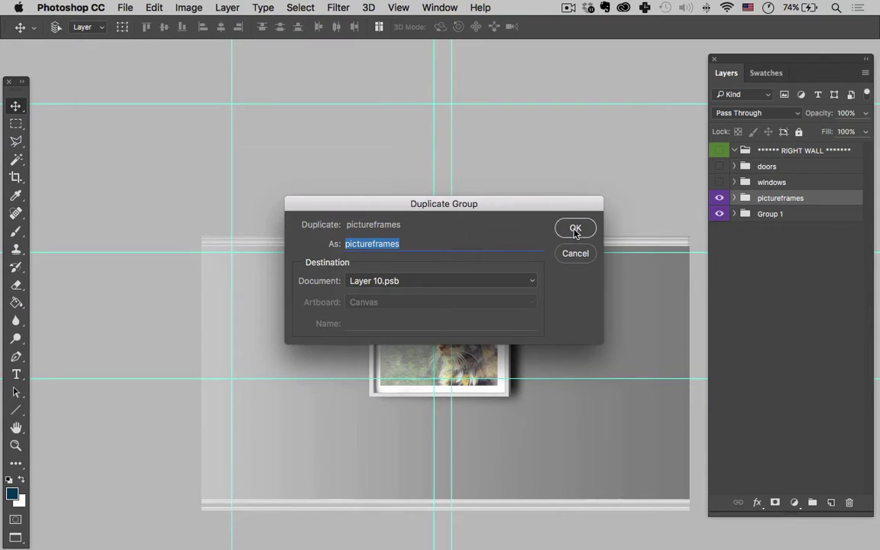
pyautogui.click(573, 227)
pyautogui.hotkey('ctrl', 'Tab')
pyautogui.hotkey('ctrl', 'Tab')
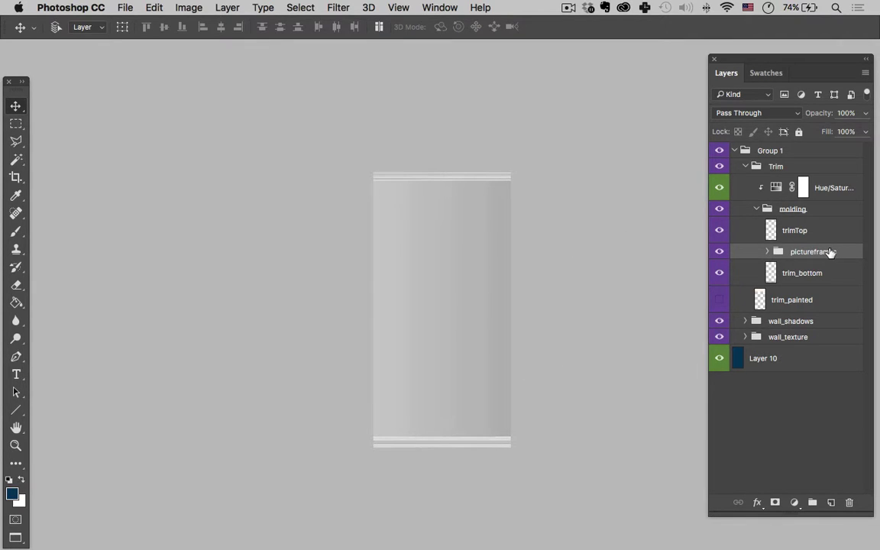
# - Bring the cat picture onto the narrow wall and reorder the pictureframes group above the Trim group within Group 1
pyautogui.moveTo(604, 314); pyautogui.dragTo(447, 317)
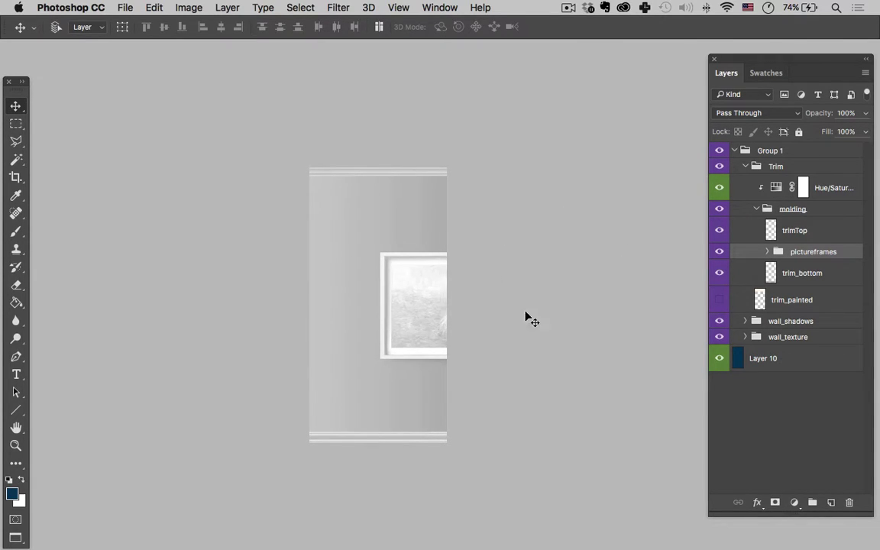
pyautogui.moveTo(526, 313); pyautogui.dragTo(465, 285)
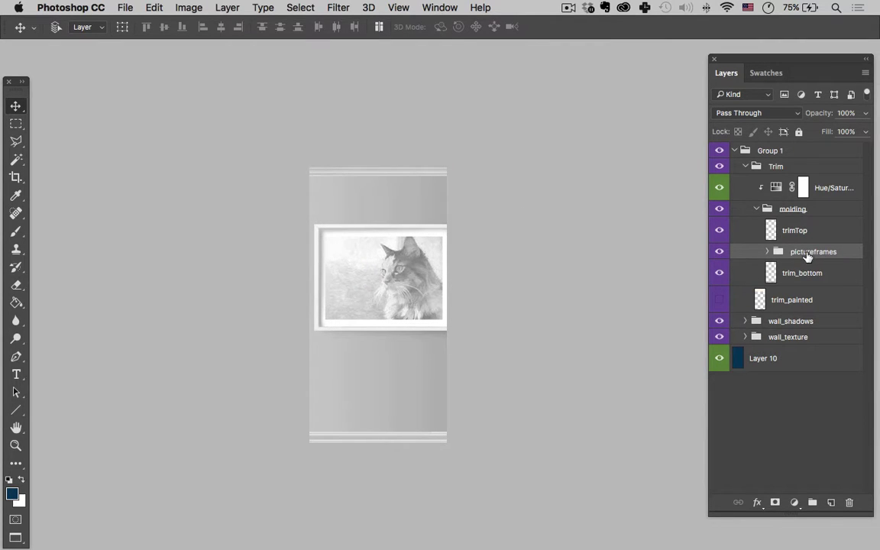
pyautogui.moveTo(808, 257); pyautogui.dragTo(801, 163)
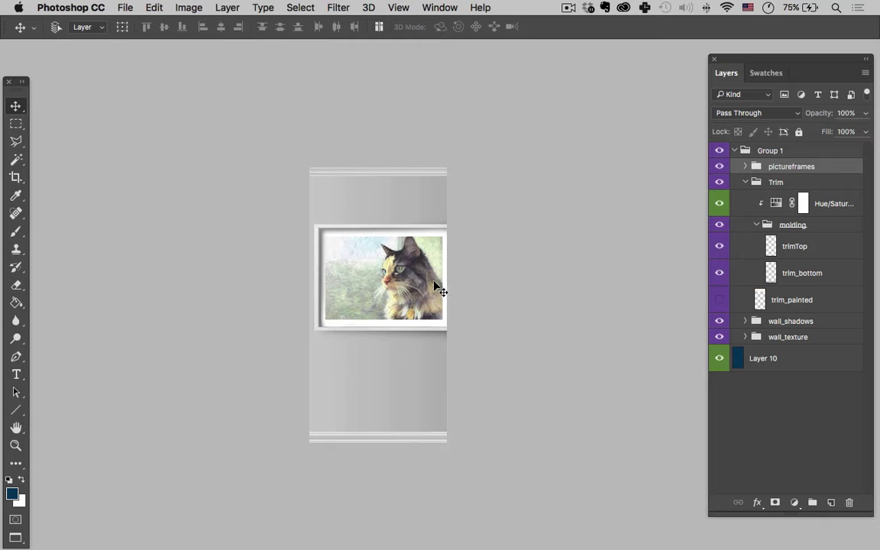
# - Scale down the pictureframes group so the framed cat picture fits within the narrow wall, and nudge it into place
pyautogui.press('super+t')
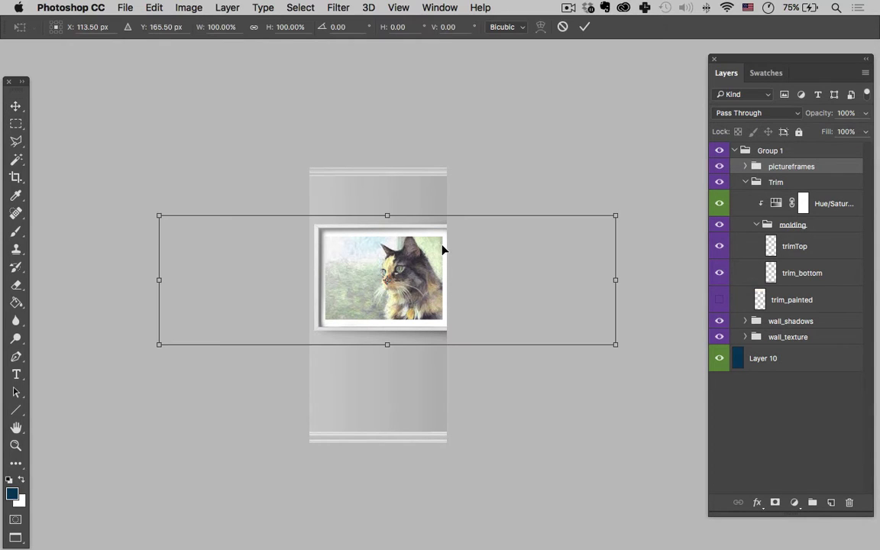
pyautogui.moveTo(616, 216); pyautogui.dragTo(479, 262)
pyautogui.hotkey('shift', 'Left')
pyautogui.press('Up')
pyautogui.press('Up')
pyautogui.press('Return')
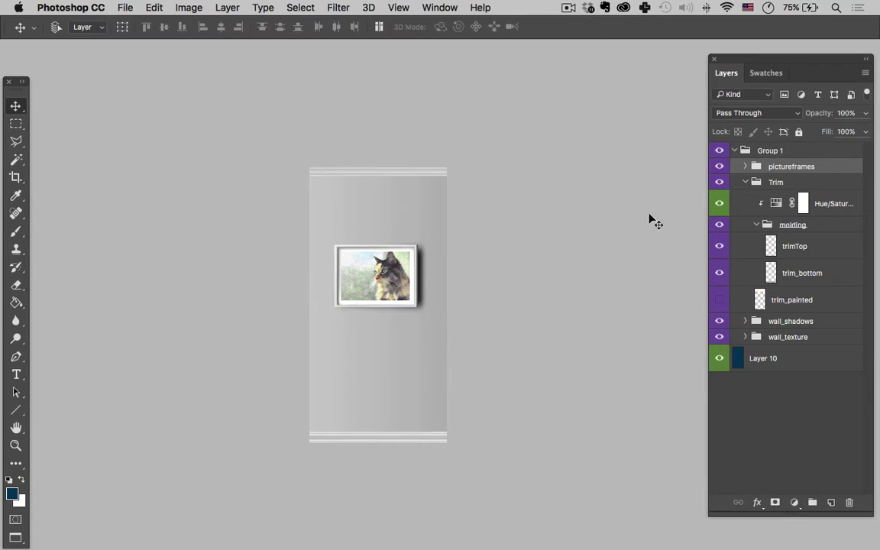
# - Show the blackframe2 group inside pictureframes and place its picture directly below the cat picture
pyautogui.click(745, 166)
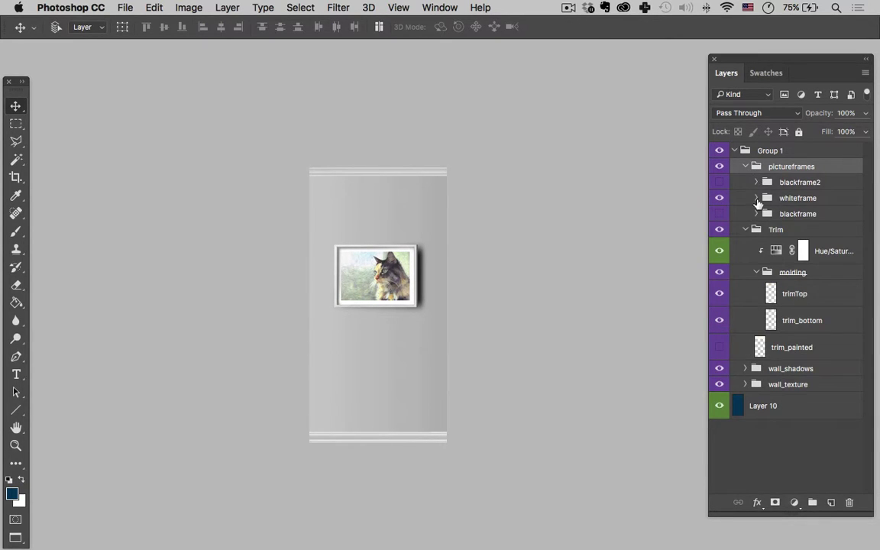
pyautogui.click(718, 182)
pyautogui.click(795, 182)
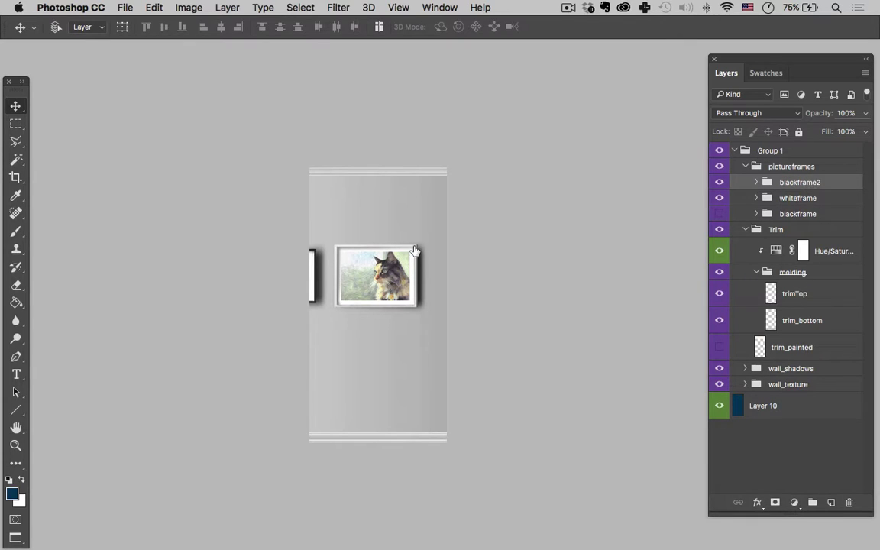
pyautogui.moveTo(351, 330); pyautogui.dragTo(441, 403)
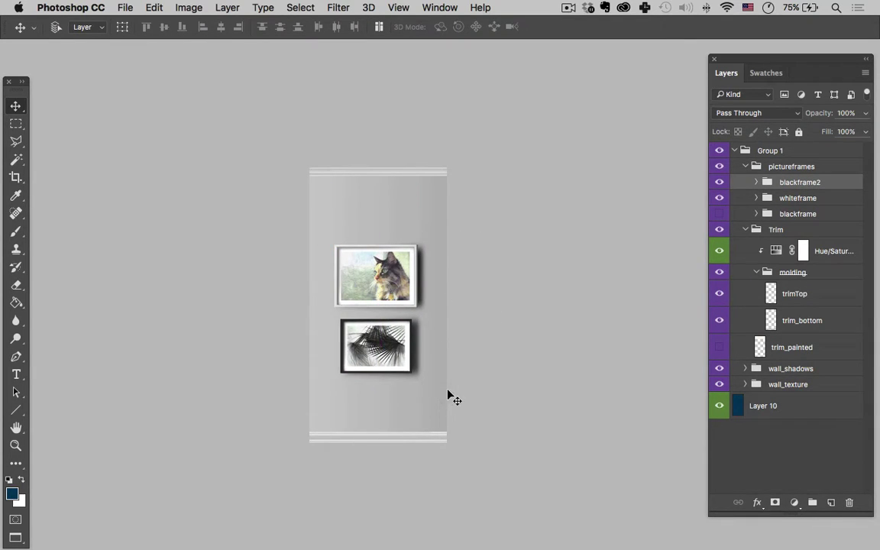
# - Shrink the blackframe2 and whiteframe pictures together, shift them up and left on the wall, and place blackframe2 beside the cat picture
pyautogui.keyDown('shift'); pyautogui.click(779, 198); pyautogui.keyUp('shift')
pyautogui.press('super+t')
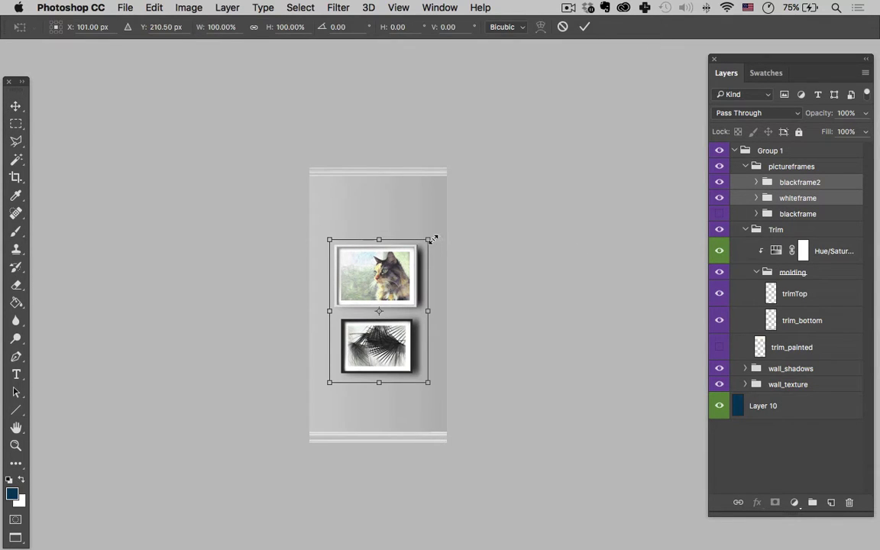
pyautogui.moveTo(432, 240); pyautogui.dragTo(397, 255)
pyautogui.moveTo(382, 294); pyautogui.dragTo(363, 272)
pyautogui.press('Return')
pyautogui.click(800, 183)
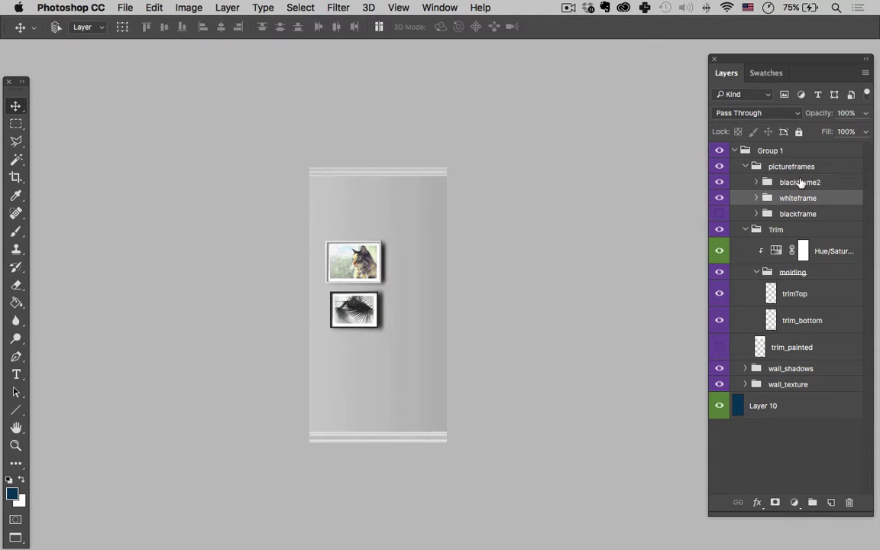
pyautogui.moveTo(461, 306); pyautogui.dragTo(510, 268)
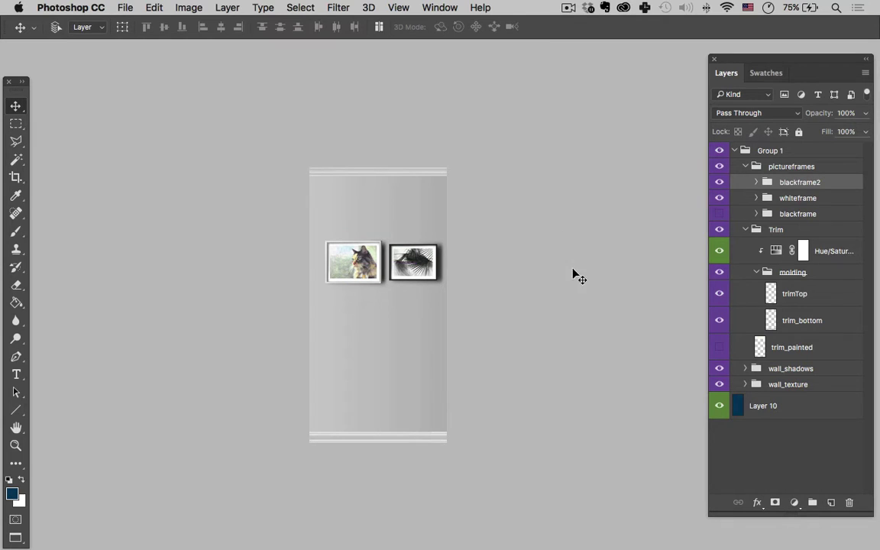
# - Show the blackframe group, scale its picture down, and center it closely below the other two frames
pyautogui.click(790, 214)
pyautogui.click(719, 213)
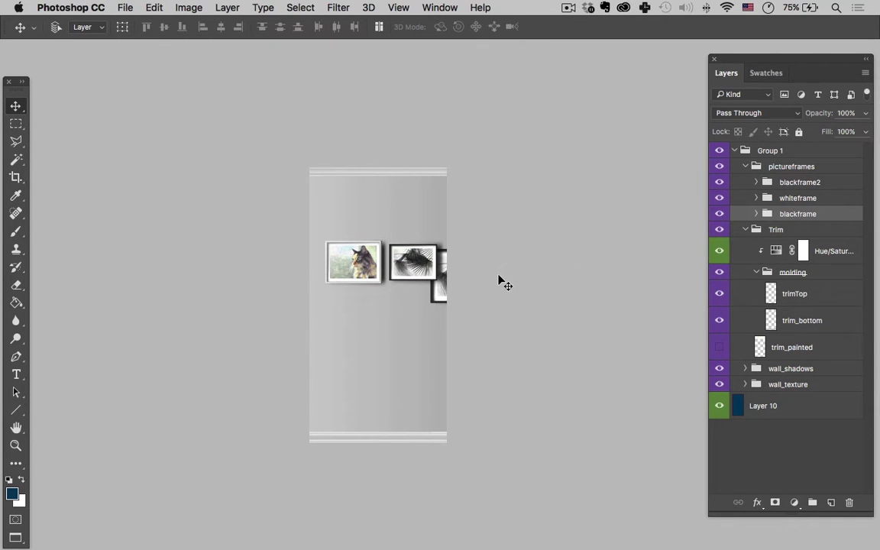
pyautogui.moveTo(442, 294); pyautogui.dragTo(386, 343)
pyautogui.press('super+t')
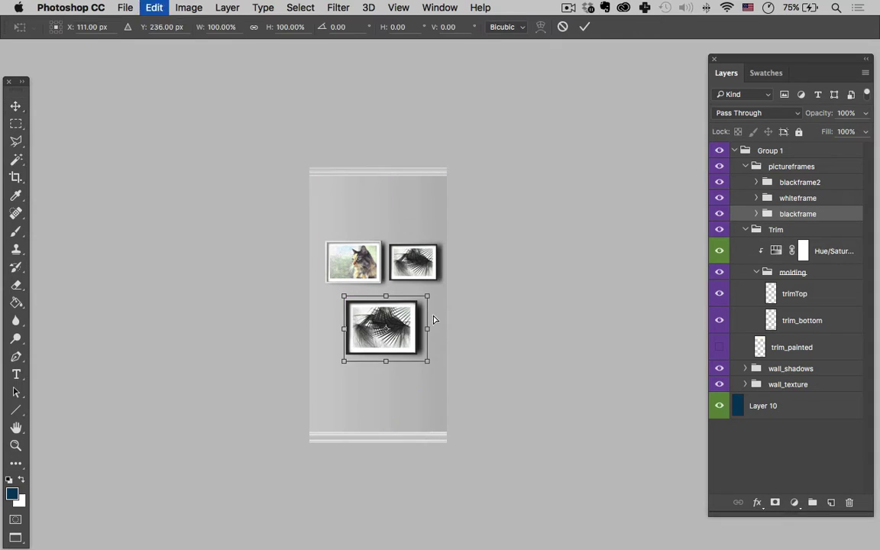
pyautogui.moveTo(428, 299)
pyautogui.mouseDown()
pyautogui.moveTo(412, 301)
pyautogui.moveTo(418, 306)
pyautogui.mouseUp()
pyautogui.press('Return')
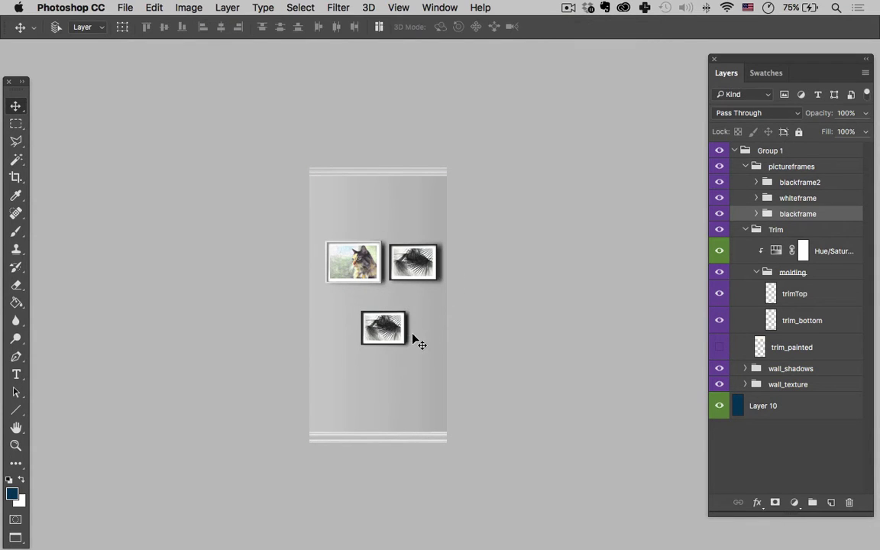
pyautogui.moveTo(415, 342); pyautogui.dragTo(414, 320)
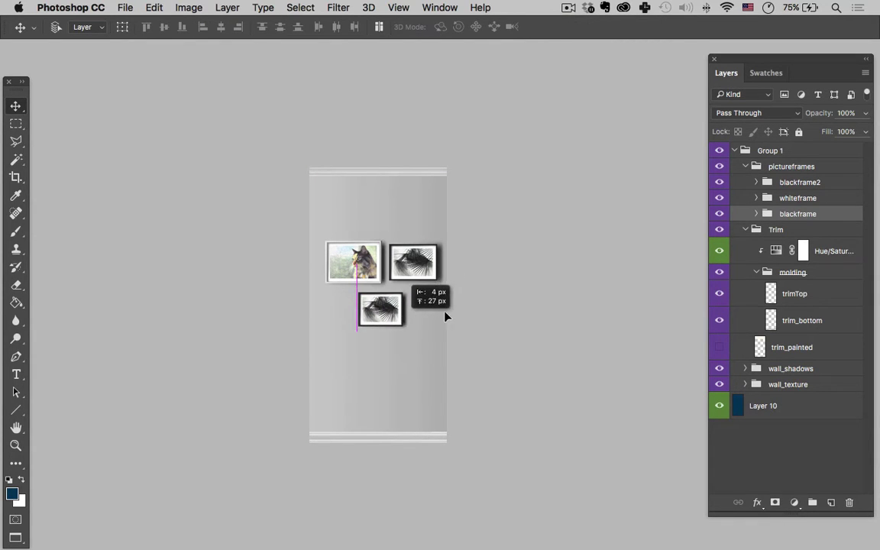
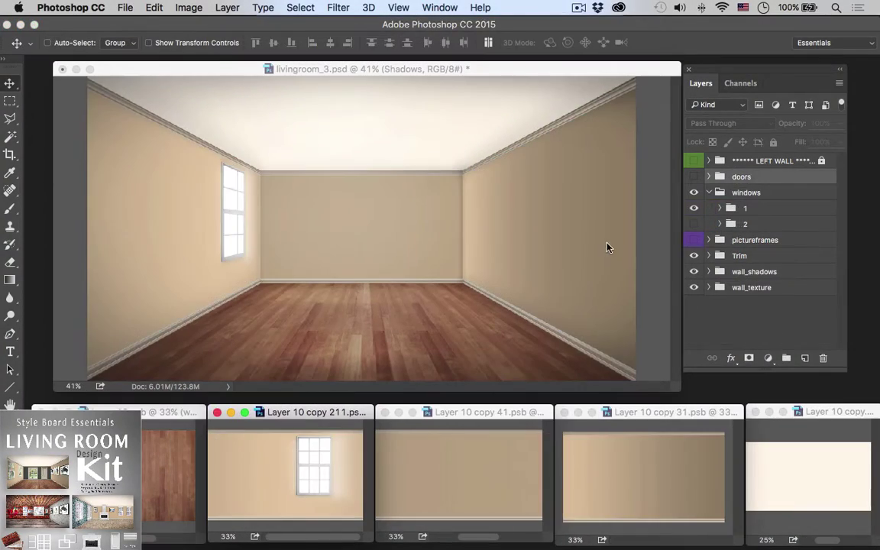
# - Move the window farther left along the wall in the left wall smart object of livingroom_3.psd
pyautogui.moveTo(753, 203); pyautogui.dragTo(753, 201)
pyautogui.moveTo(317, 450); pyautogui.dragTo(253, 451)
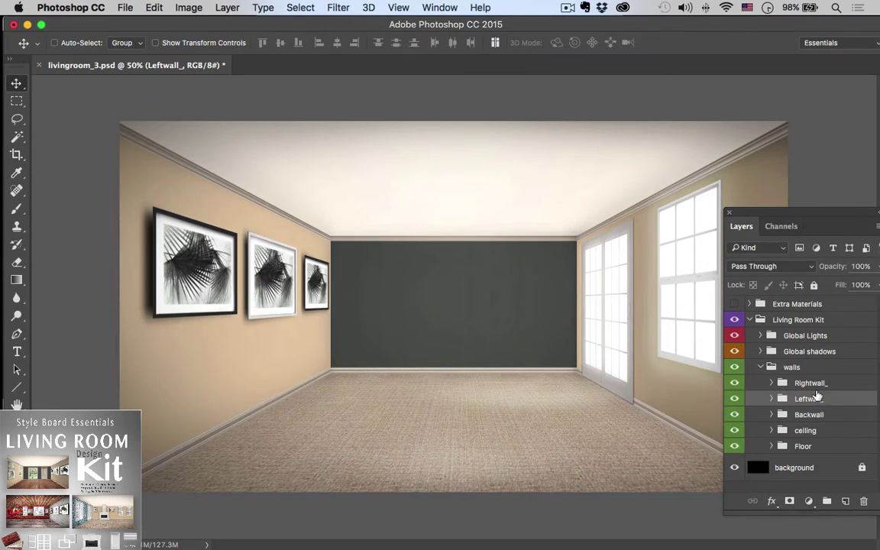
# - Shift the Leftwall_ group to the left and the Rightwall_ group to the right in livingroom_3.psd
pyautogui.moveTo(408, 409); pyautogui.dragTo(355, 406)
pyautogui.click(811, 383)
pyautogui.moveTo(622, 374); pyautogui.dragTo(676, 374)
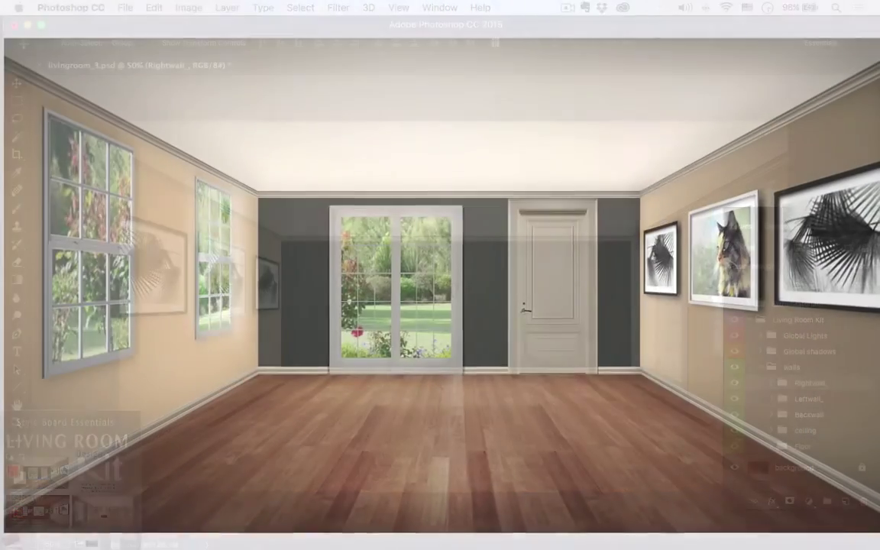